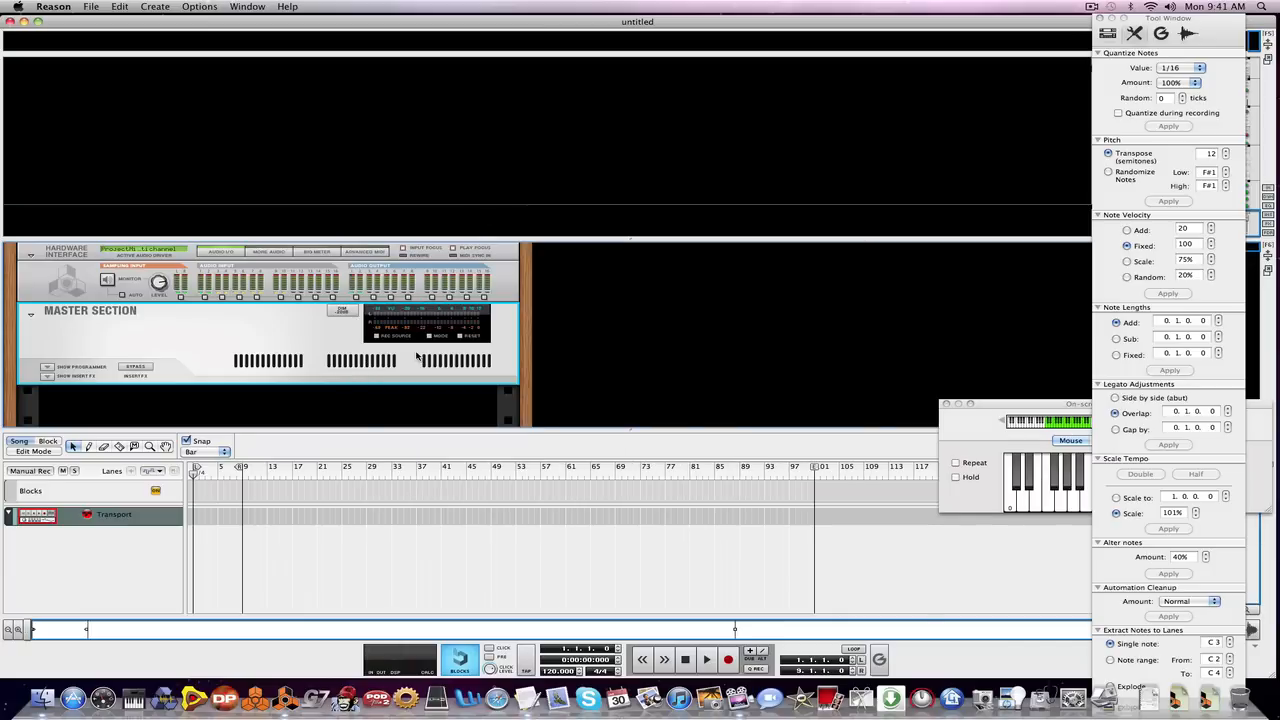
Create a Dr. Octo Rex Loop Player instrument in the rack.
click(155, 6)
mouse_move(190, 62)
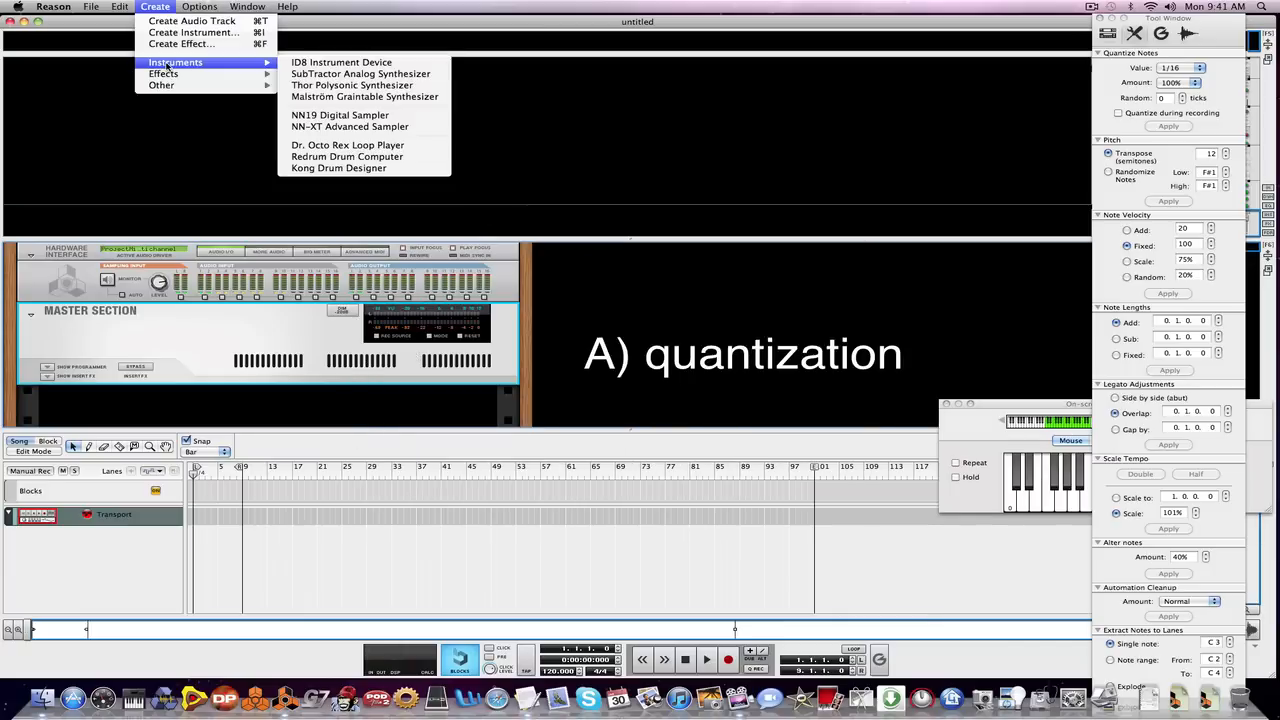
click(394, 147)
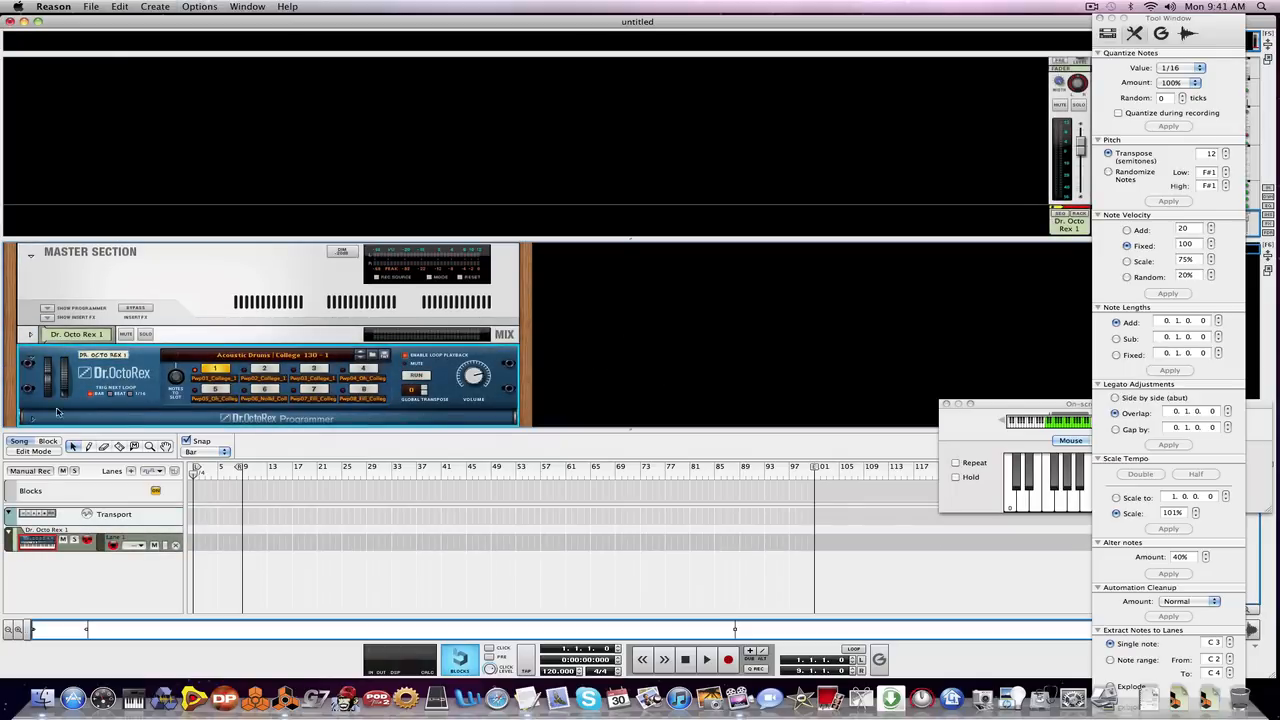
Copy the slot 1 loop to the Dr. Octo Rex track with loop playback disabled, and audition the looped clips.
click(108, 417)
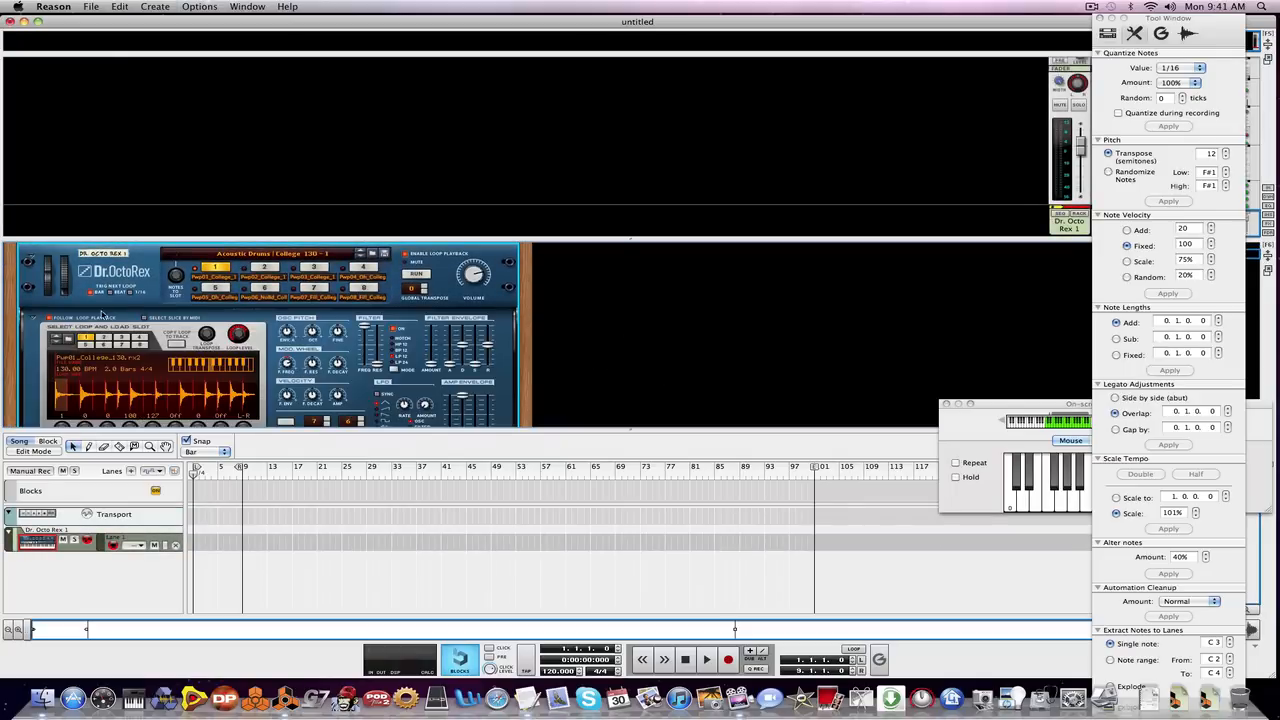
click(175, 345)
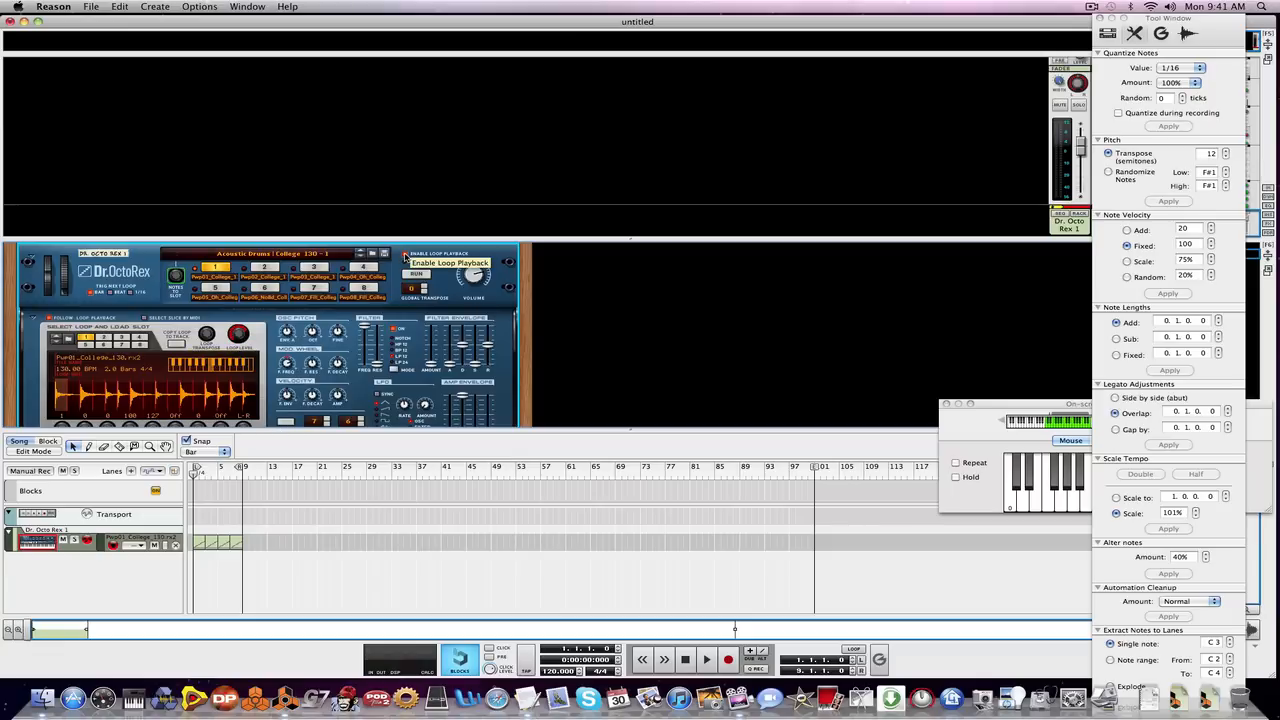
click(31, 318)
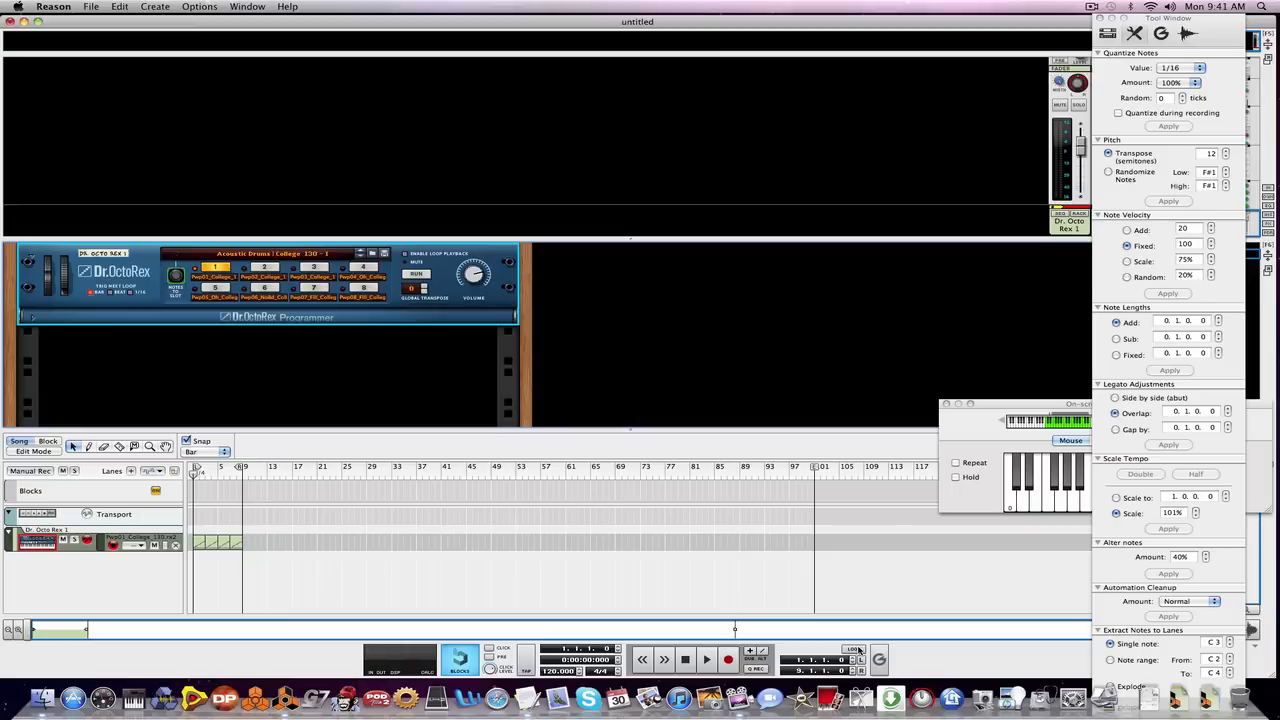
key(space)
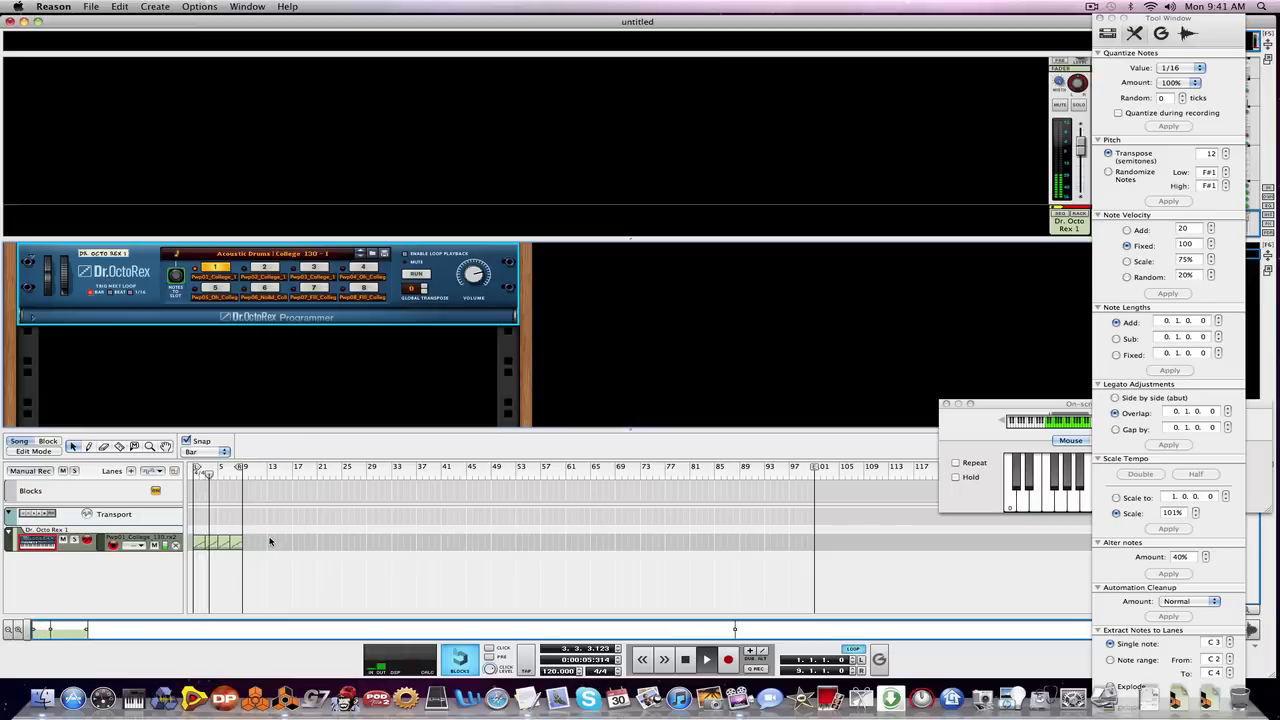
key(space)
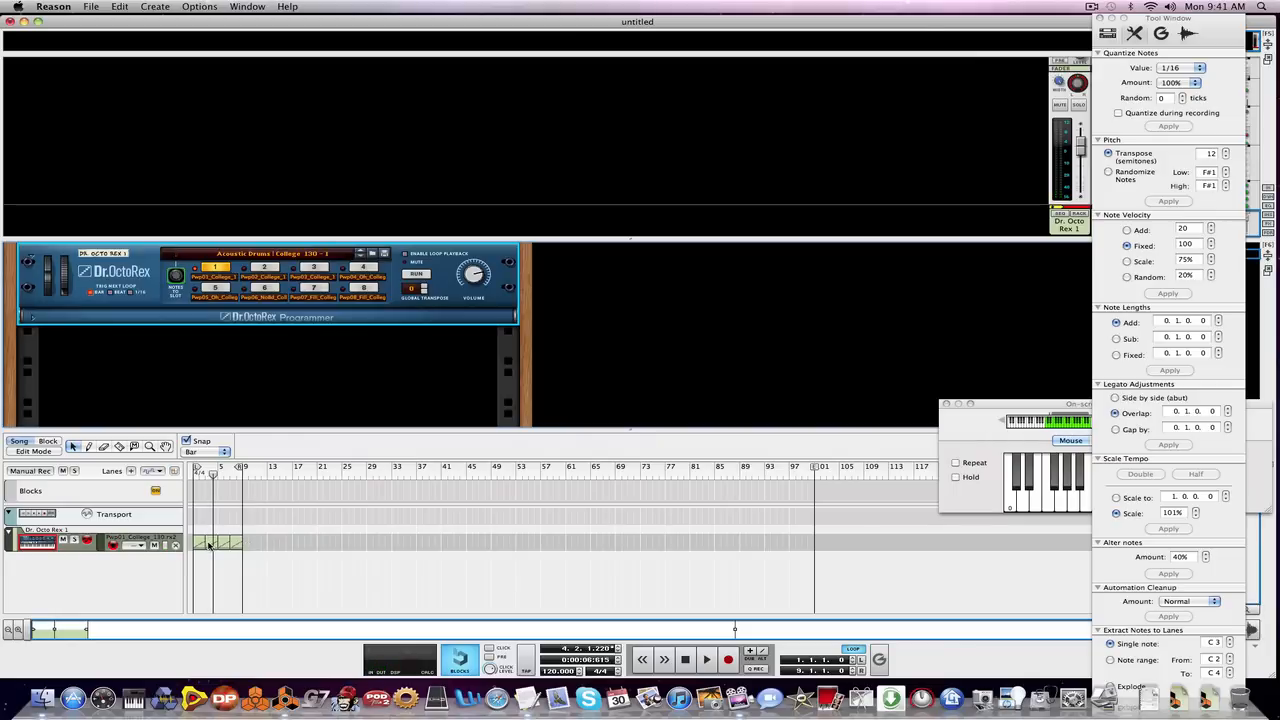
Open the second clip, starting at bar 3, for note editing in an enlarged sequencer and play the song from bar 1.
double_click(209, 544)
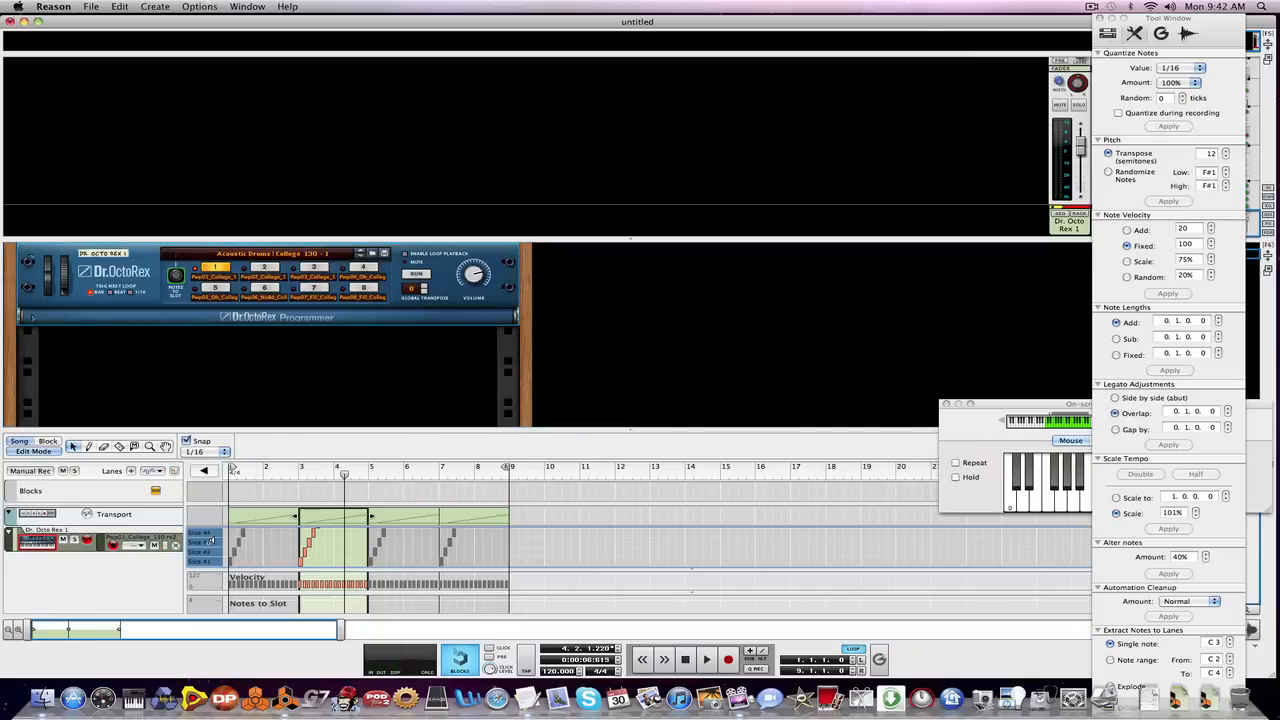
click(18, 633)
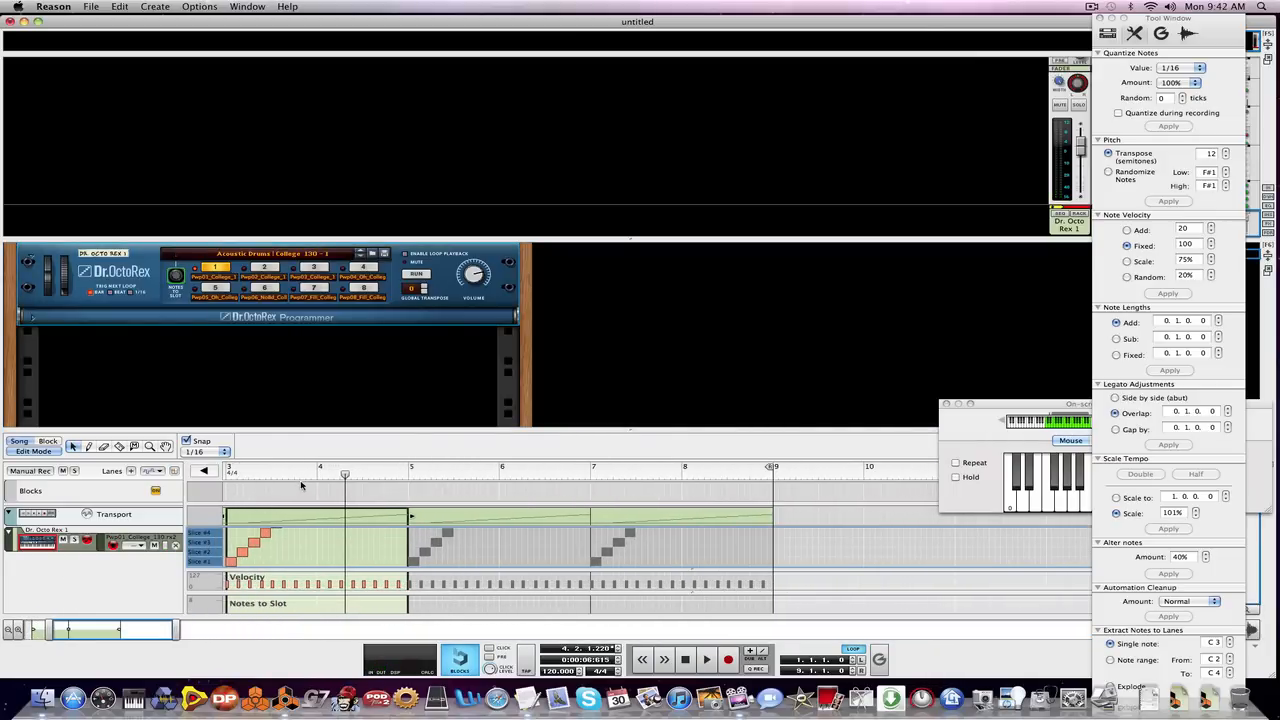
drag(306, 428, 300, 188)
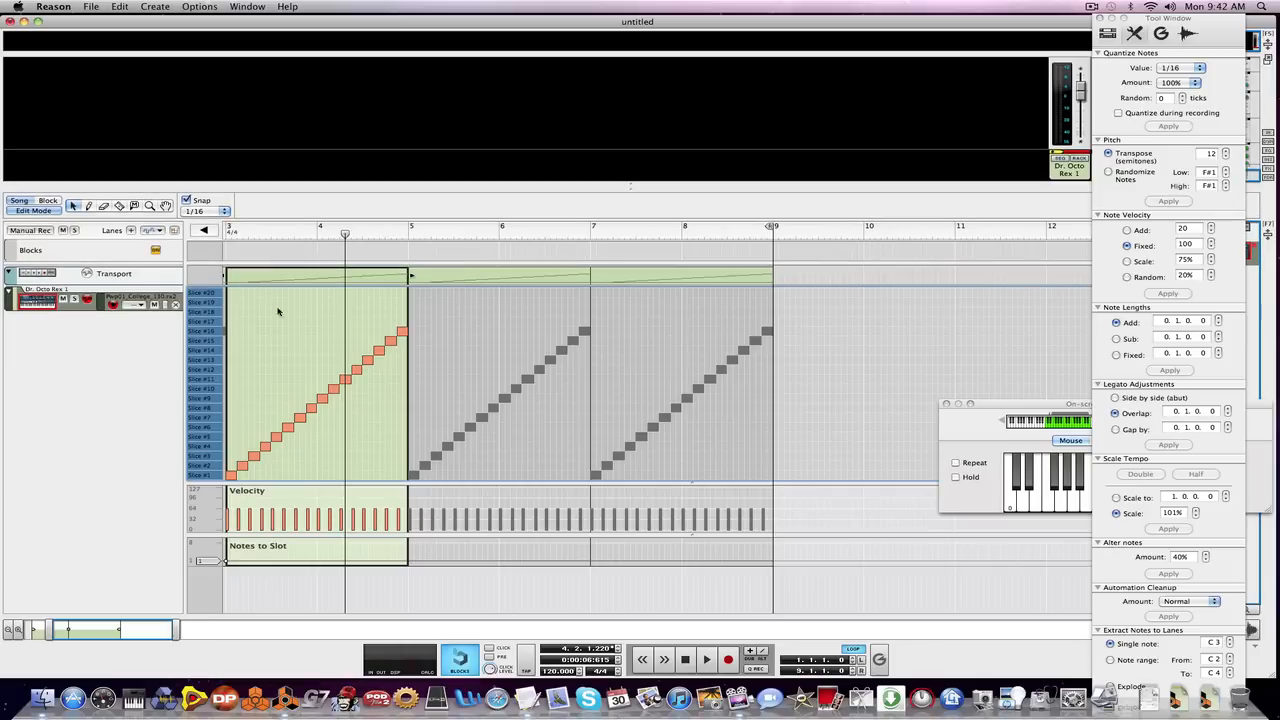
drag(264, 231, 83, 243)
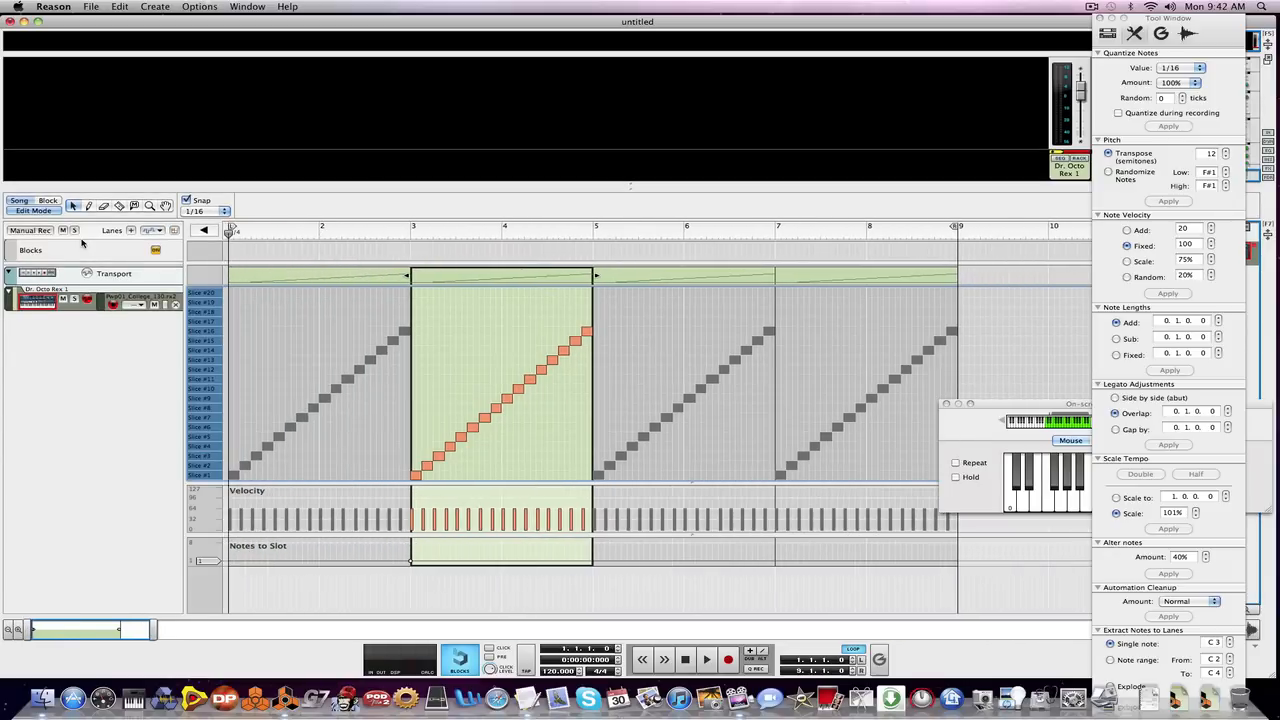
key(space)
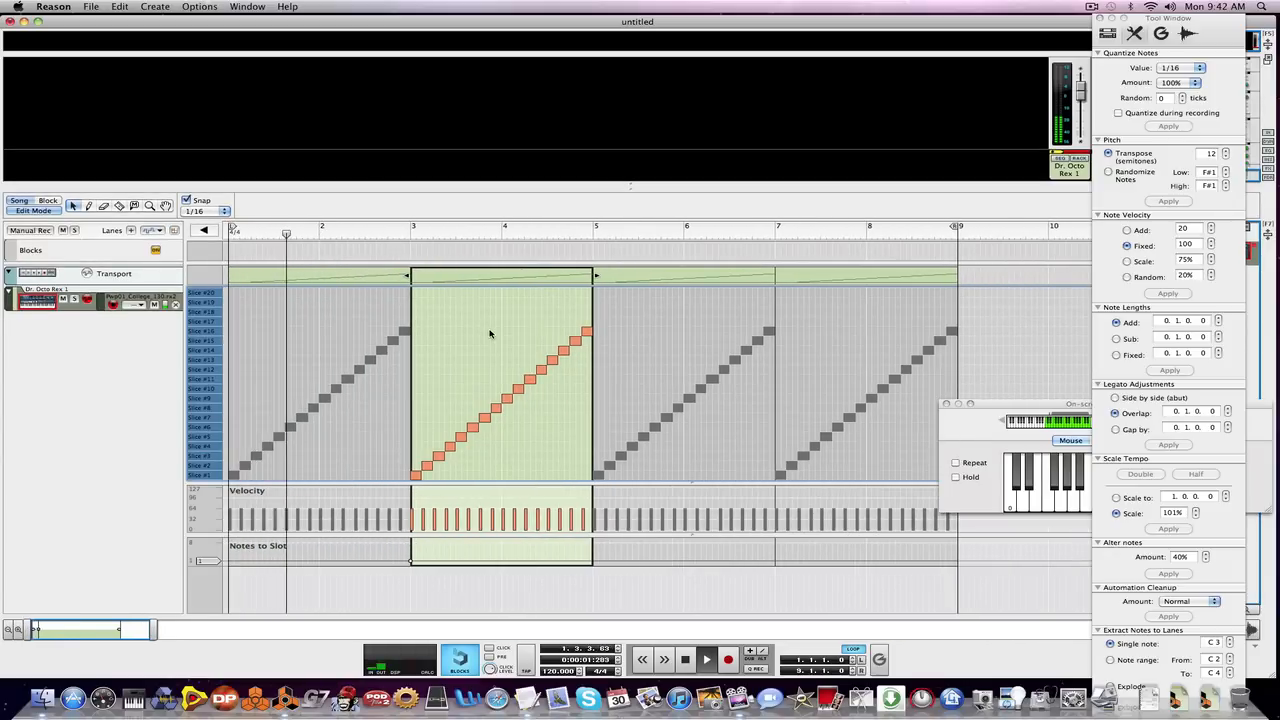
Quantize all notes in the clip starting at bar 3 to 1/16 at 100% and audition the clip.
click(16, 632)
click(16, 632)
click(16, 632)
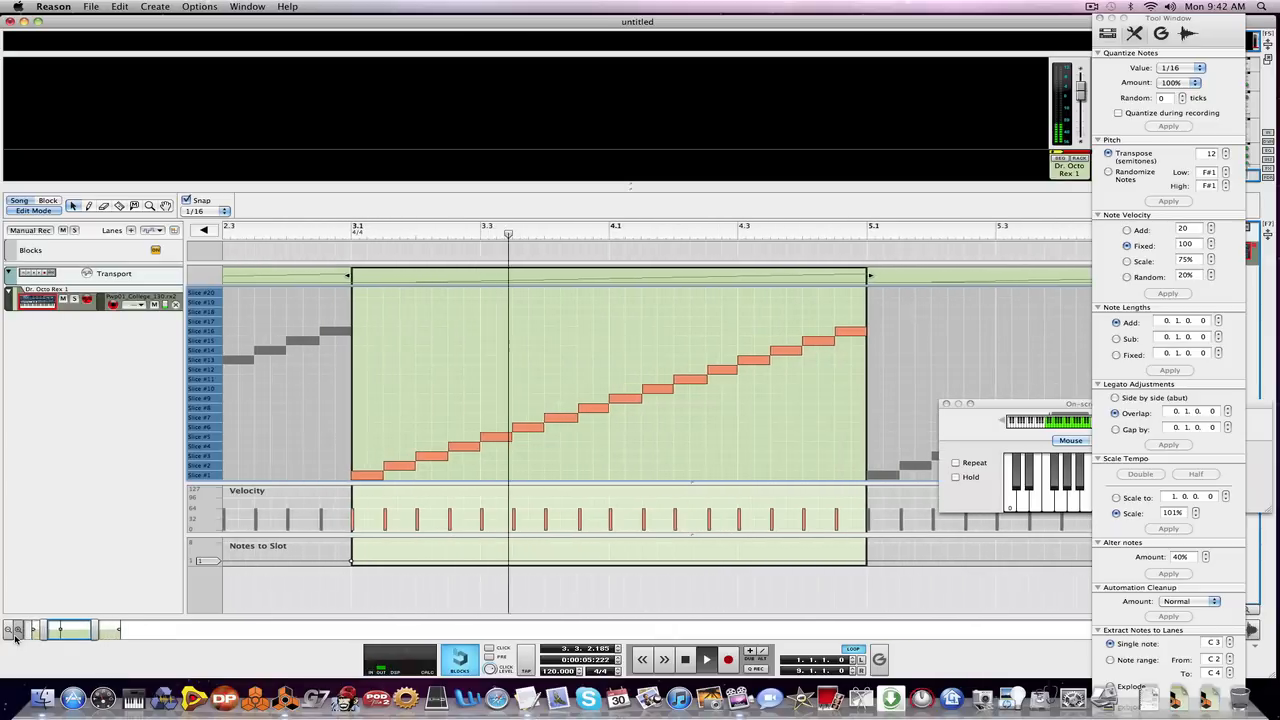
click(16, 632)
click(16, 632)
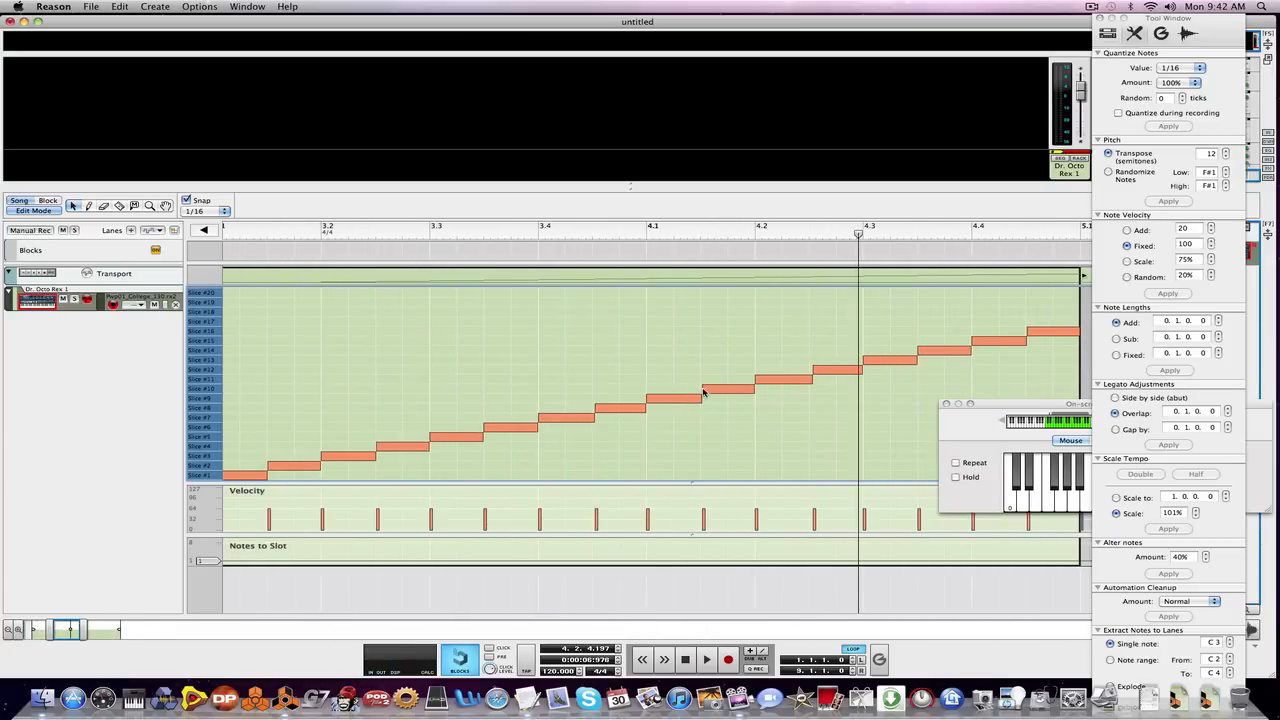
key(super+a)
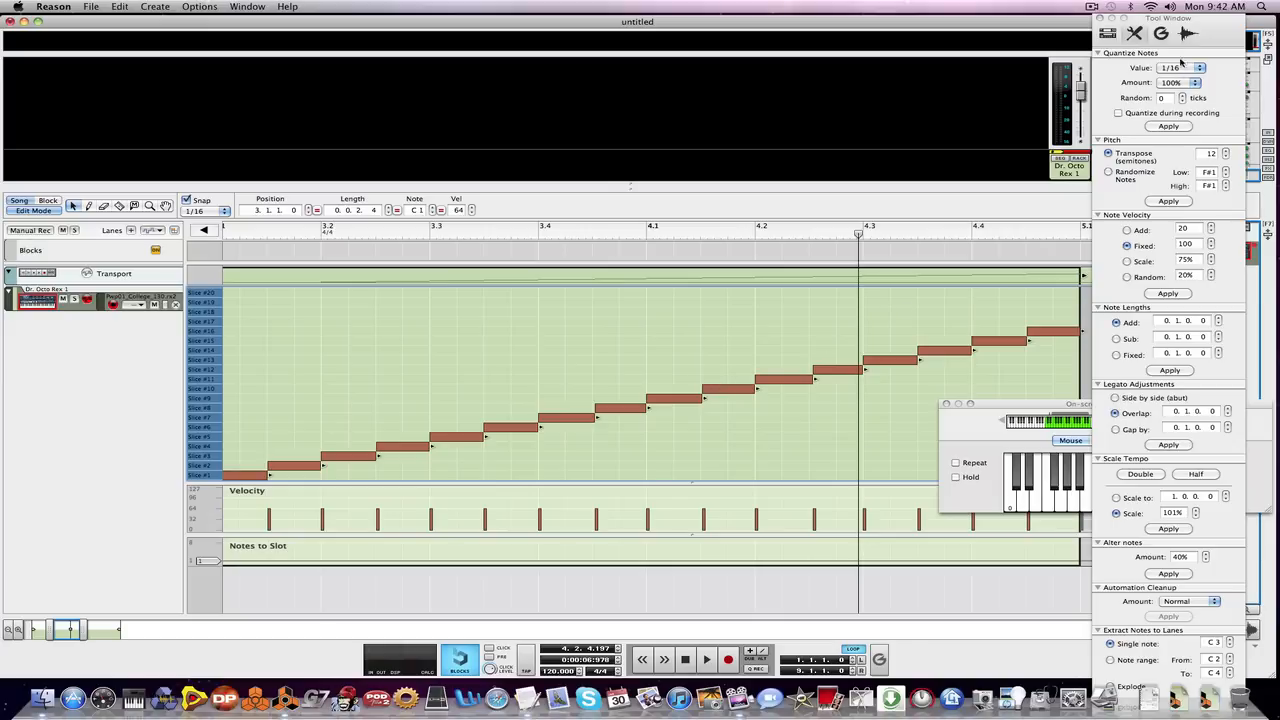
click(1215, 29)
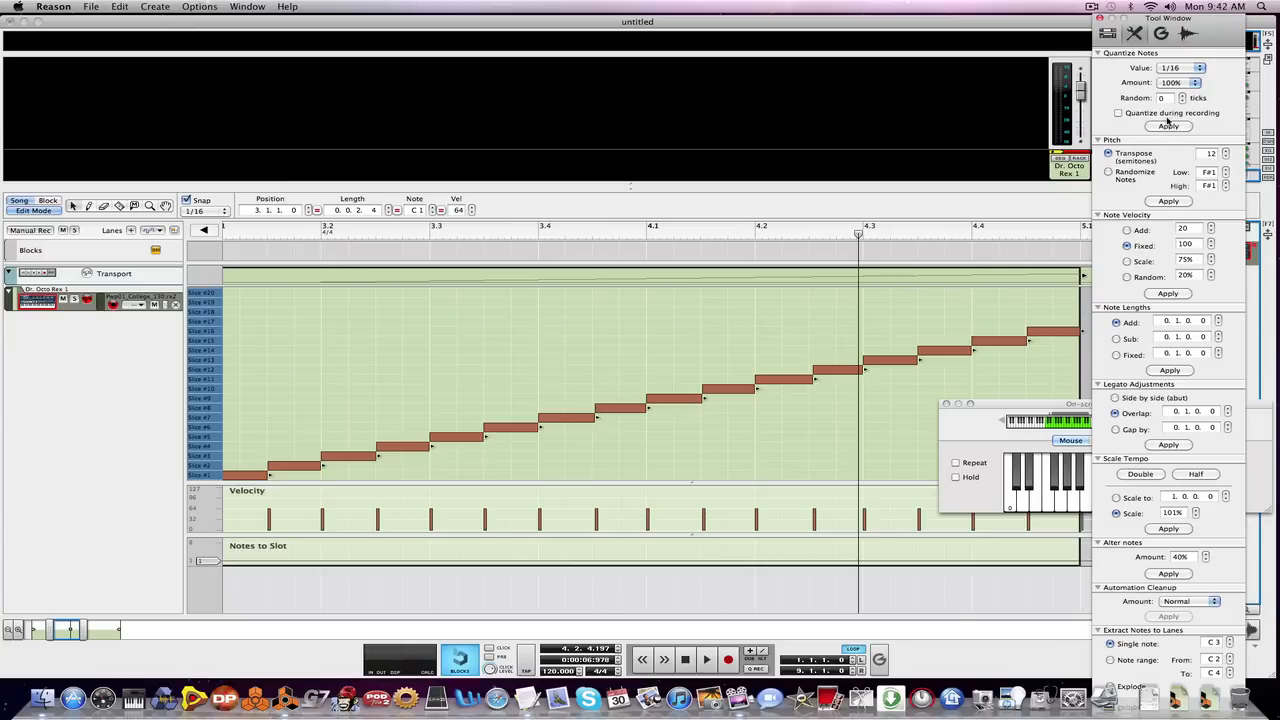
click(1165, 132)
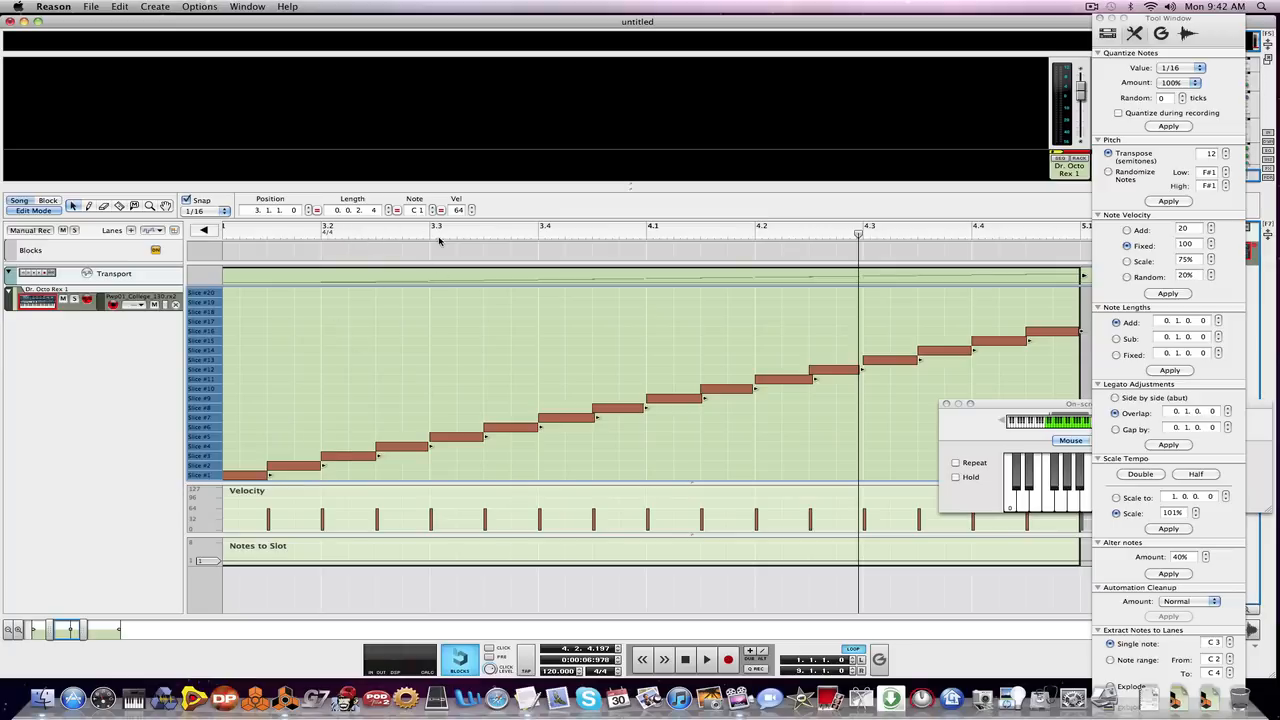
key(space)
key(space)
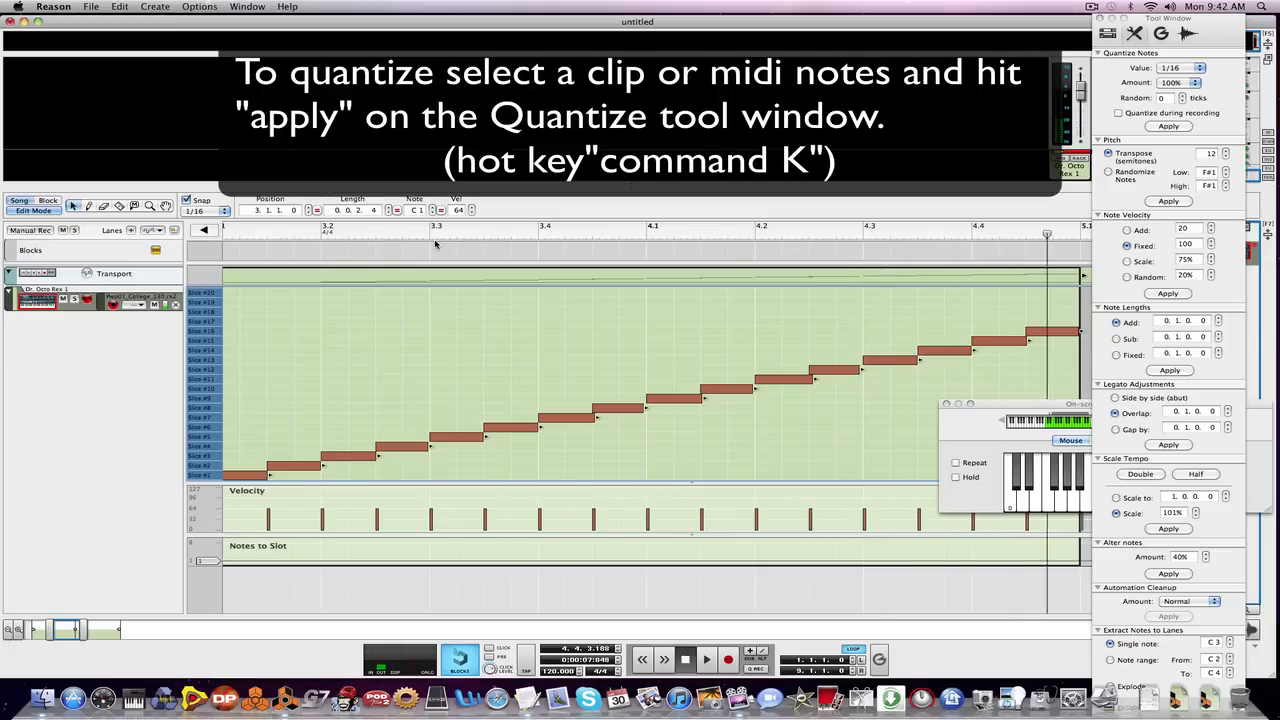
Leave note editing, quantize all four drum clips to 1/16 at 100%, and audition them from bar 1.
click(31, 211)
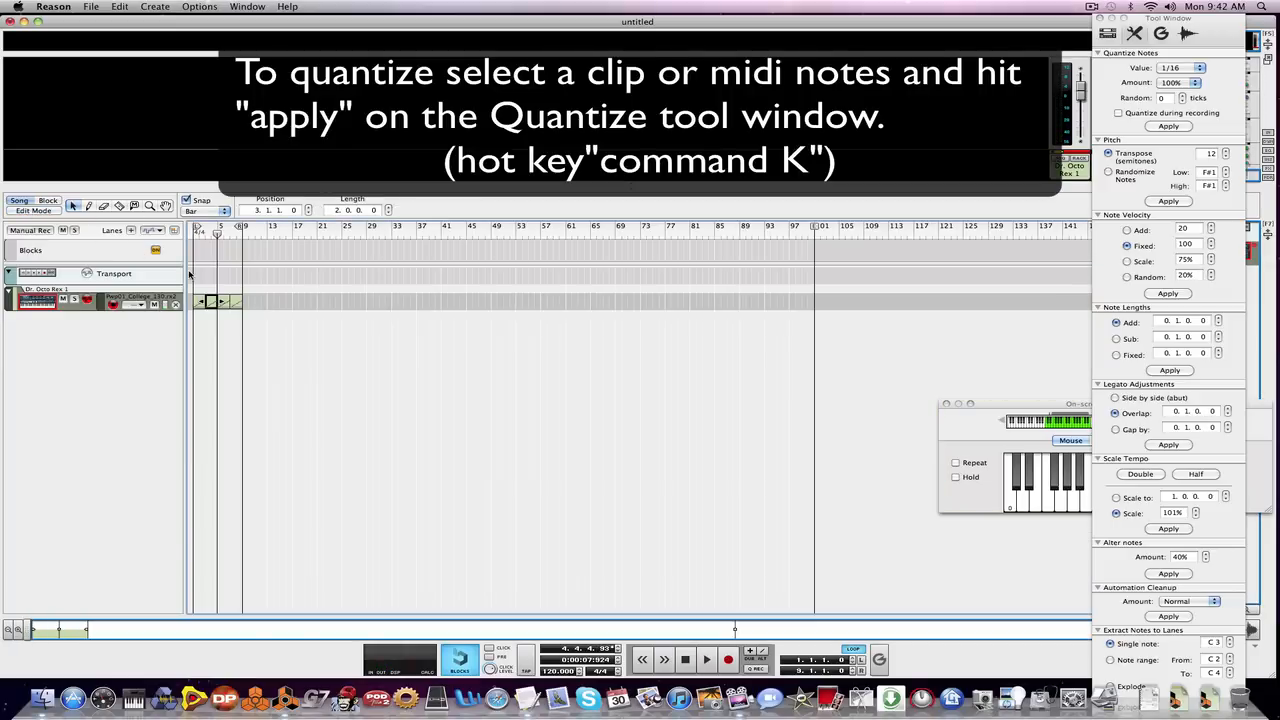
drag(303, 303, 161, 311)
click(1176, 127)
drag(219, 233, 133, 245)
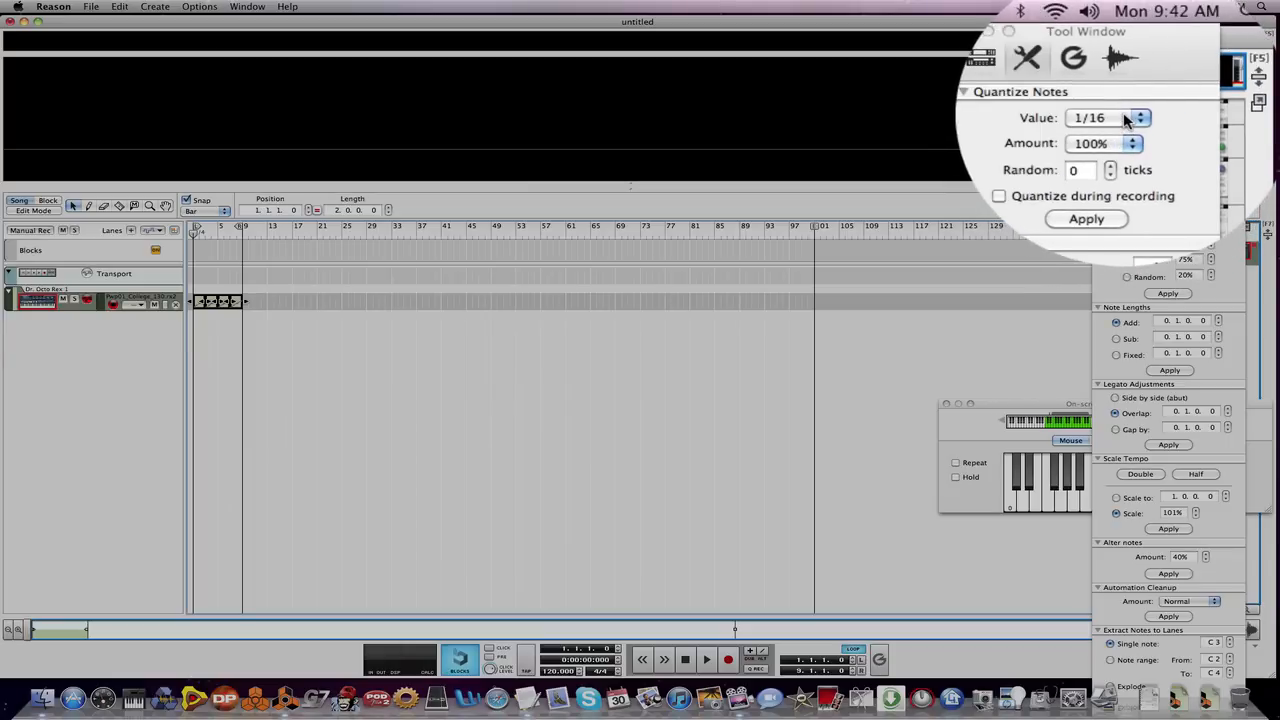
key(space)
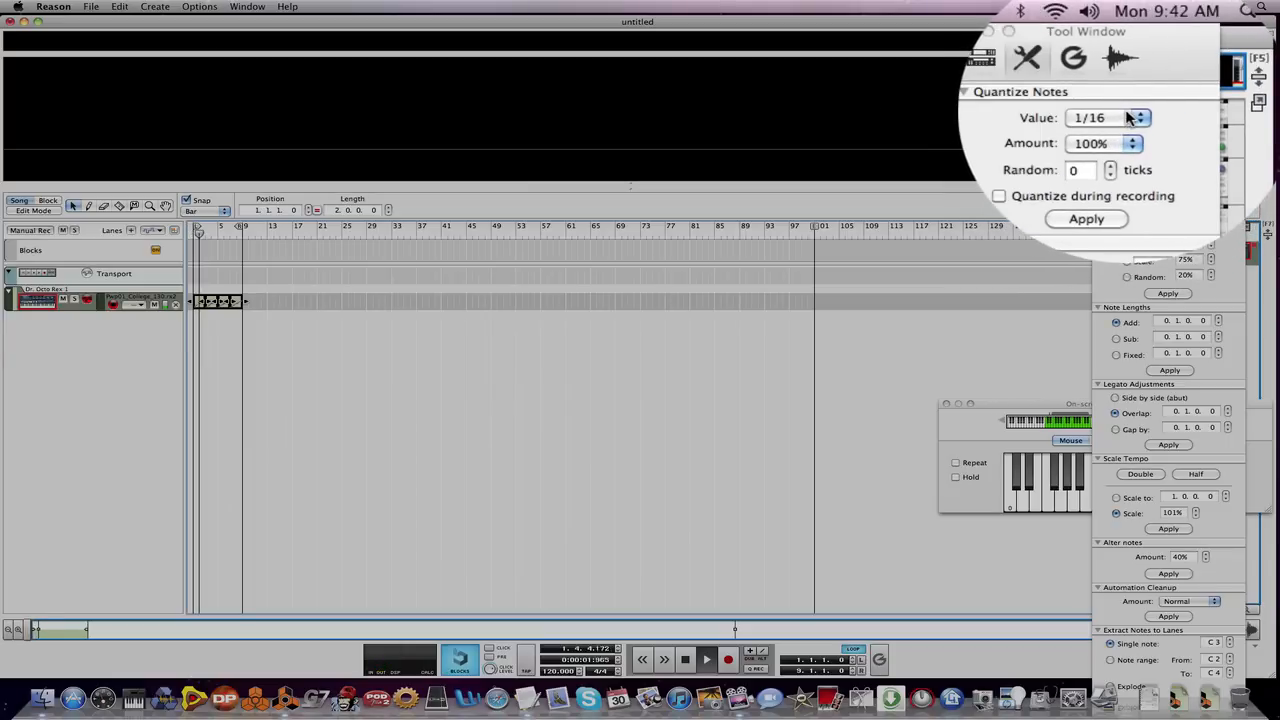
key(space)
Set the quantize value to 1/8 T and play the loop from bar 1 with the metronome click on.
click(1127, 117)
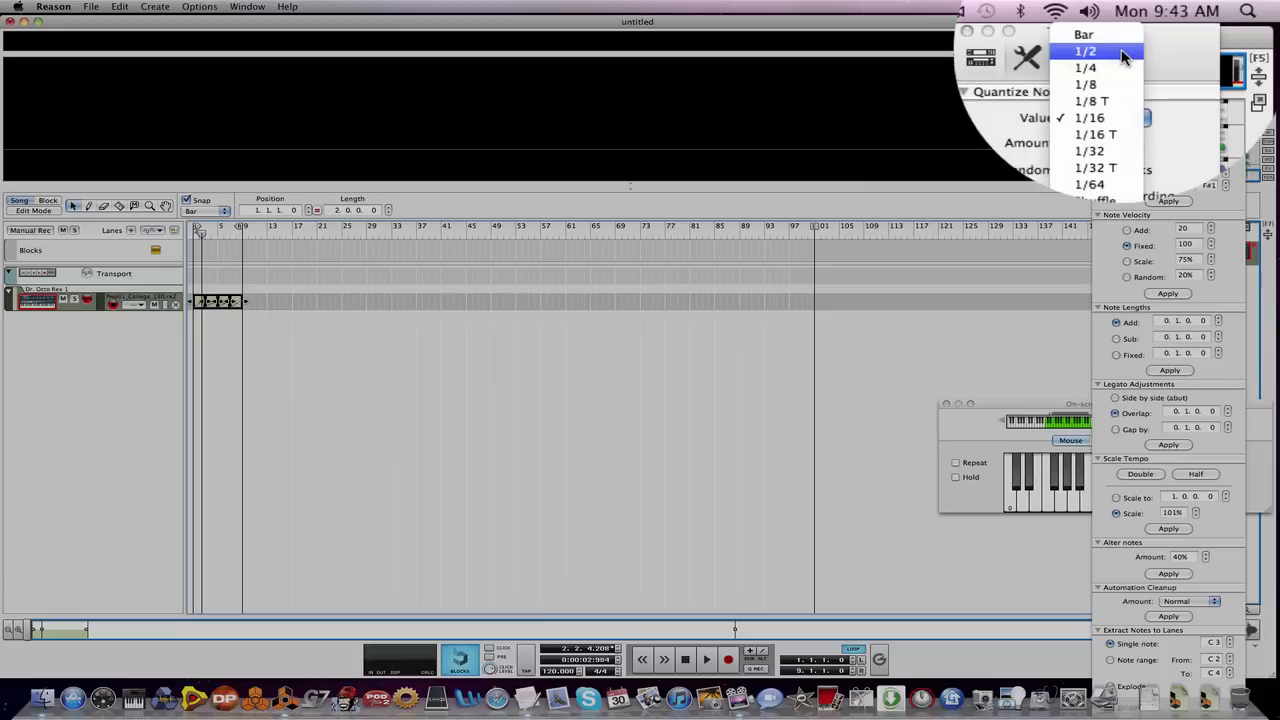
click(1111, 102)
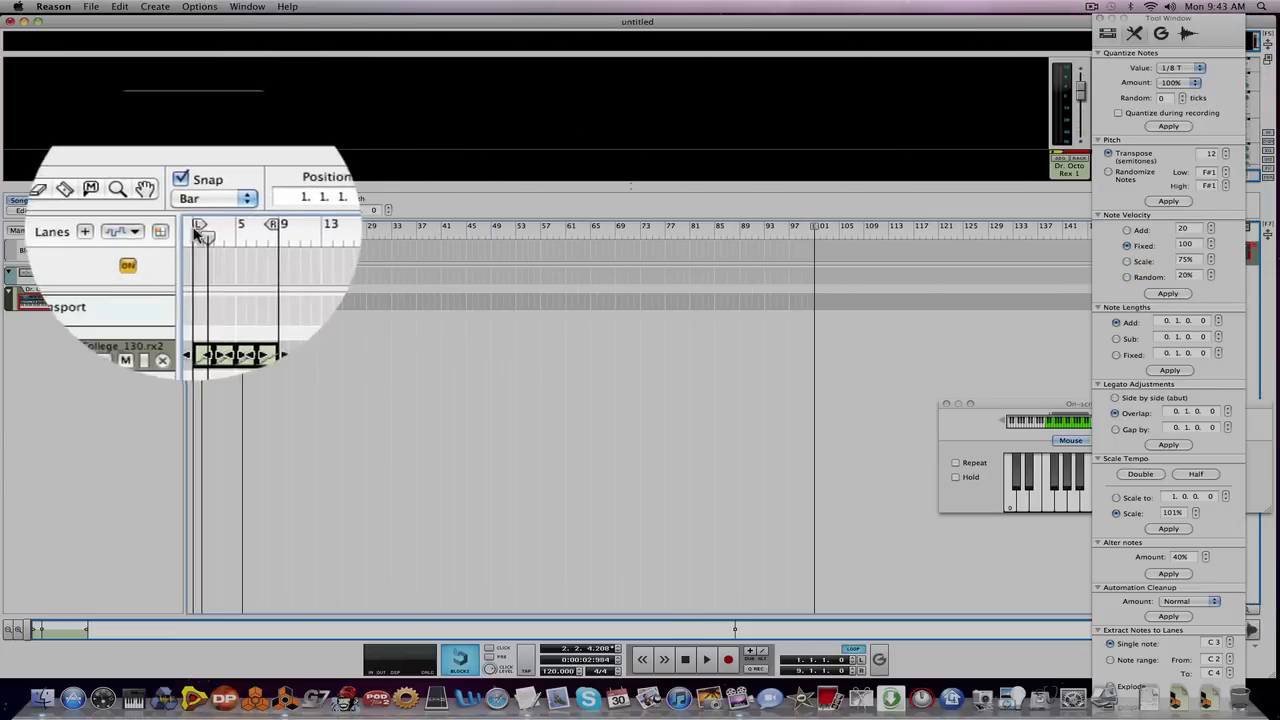
click(195, 231)
key(space)
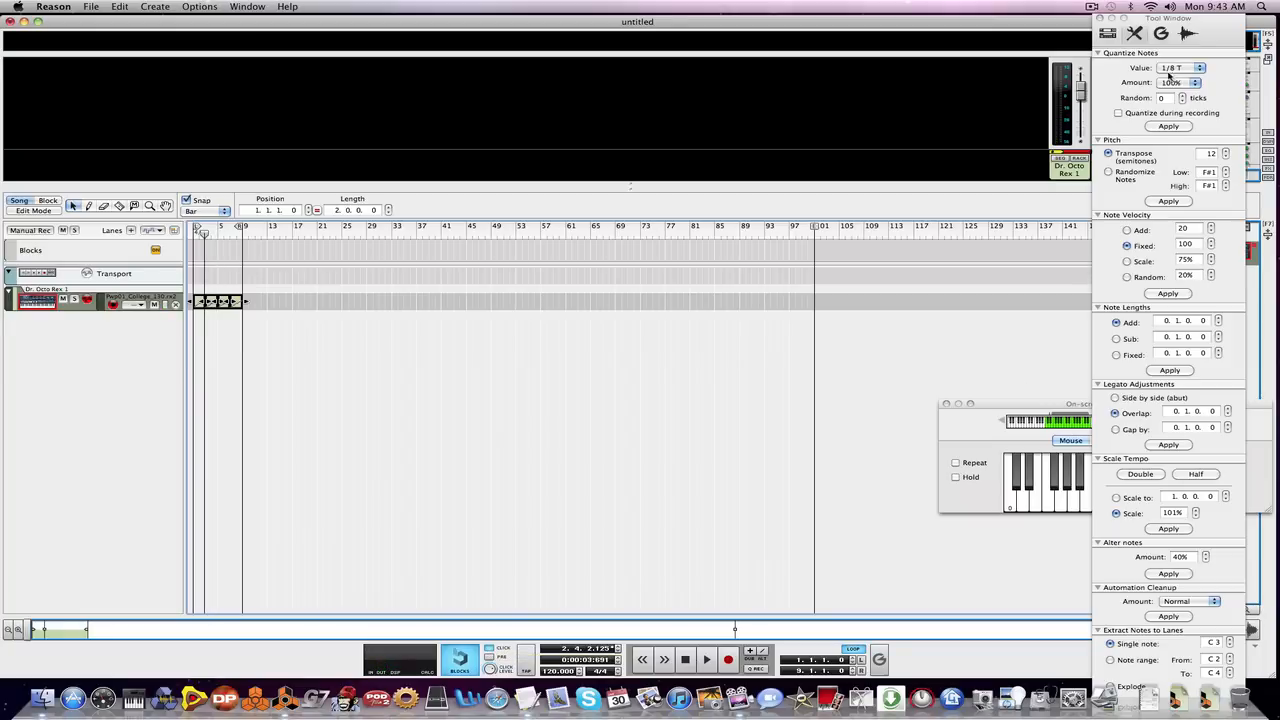
click(1191, 84)
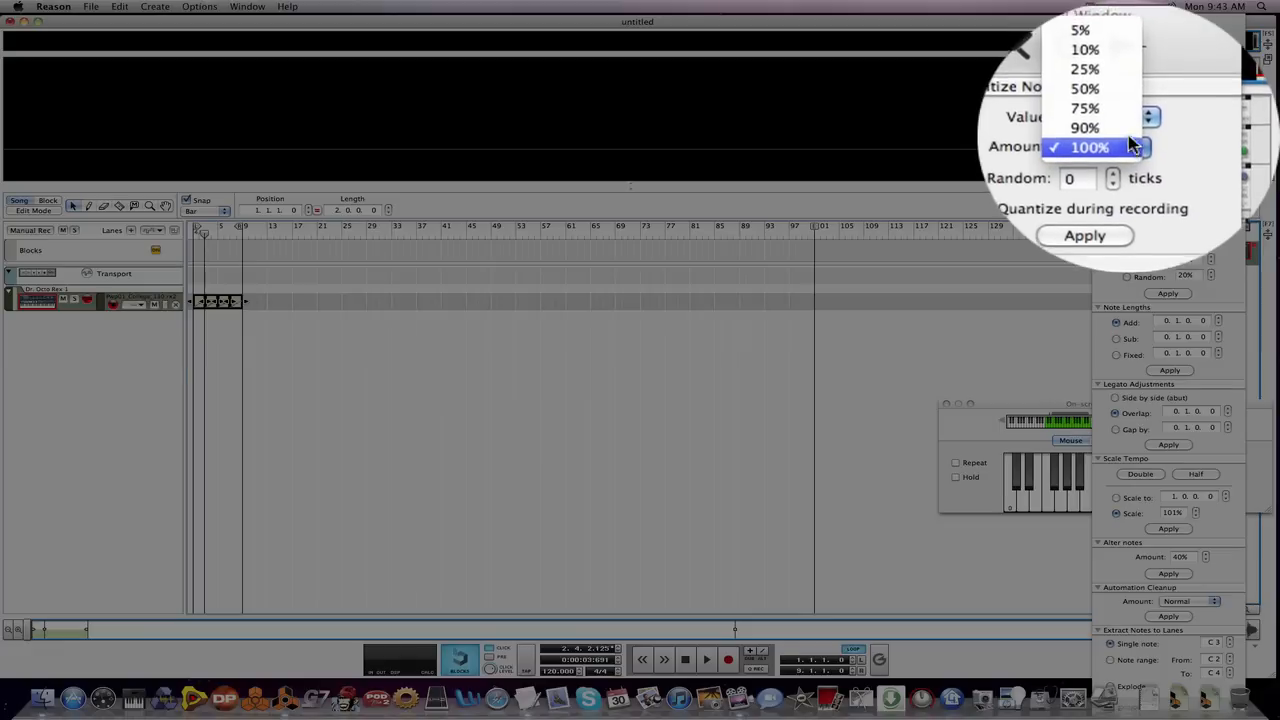
click(1130, 110)
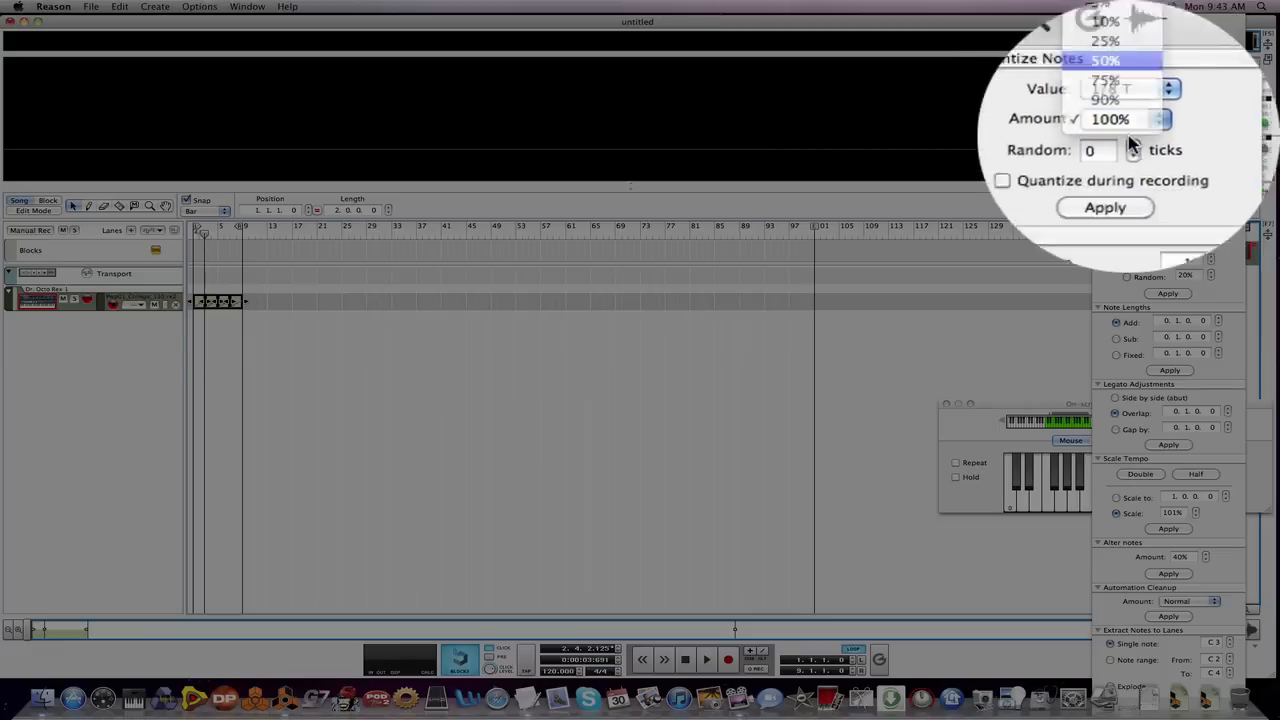
click(1128, 138)
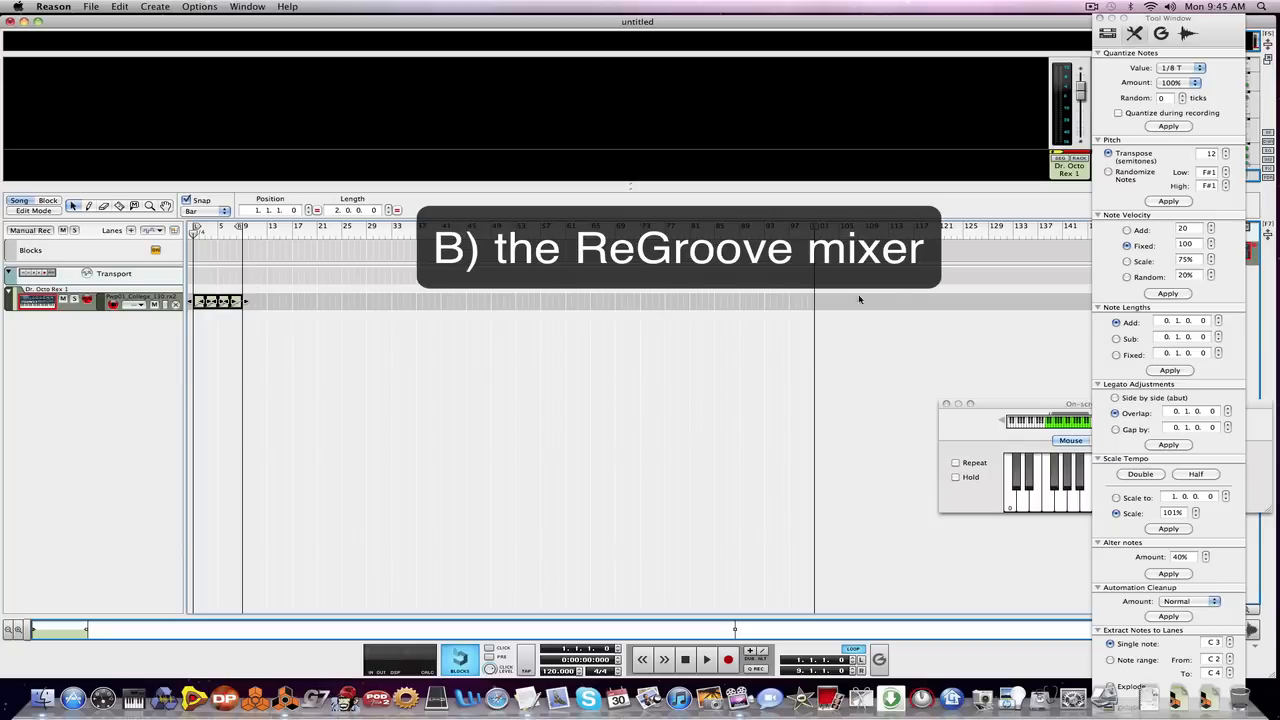
Show the groove settings and assign the Dr. Octo Rex note lane to groove channel A1.
click(1160, 35)
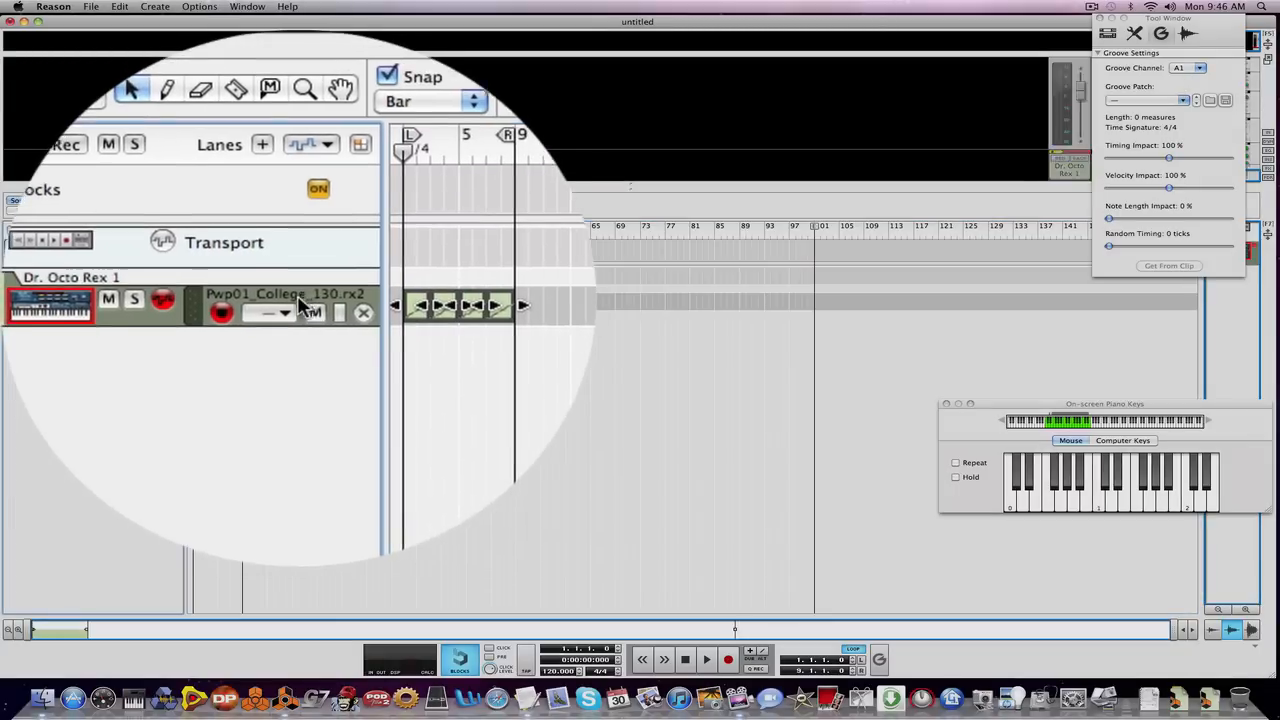
click(142, 305)
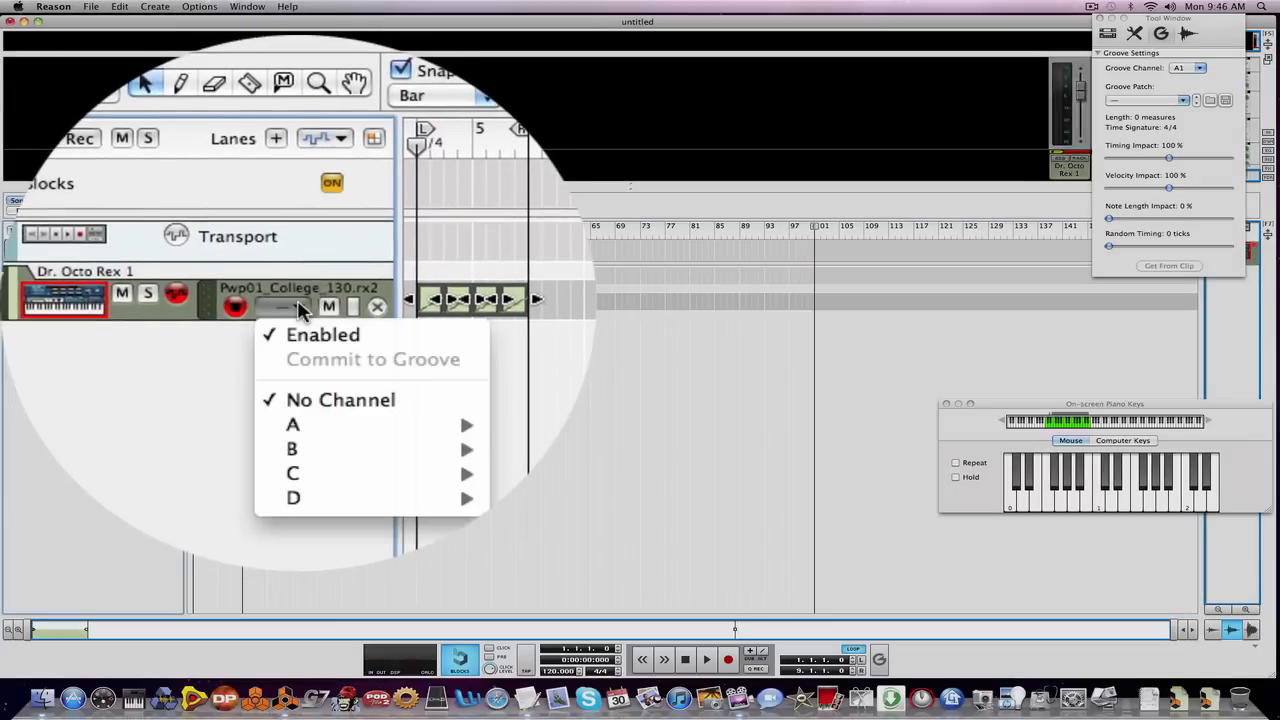
mouse_move(214, 360)
click(253, 362)
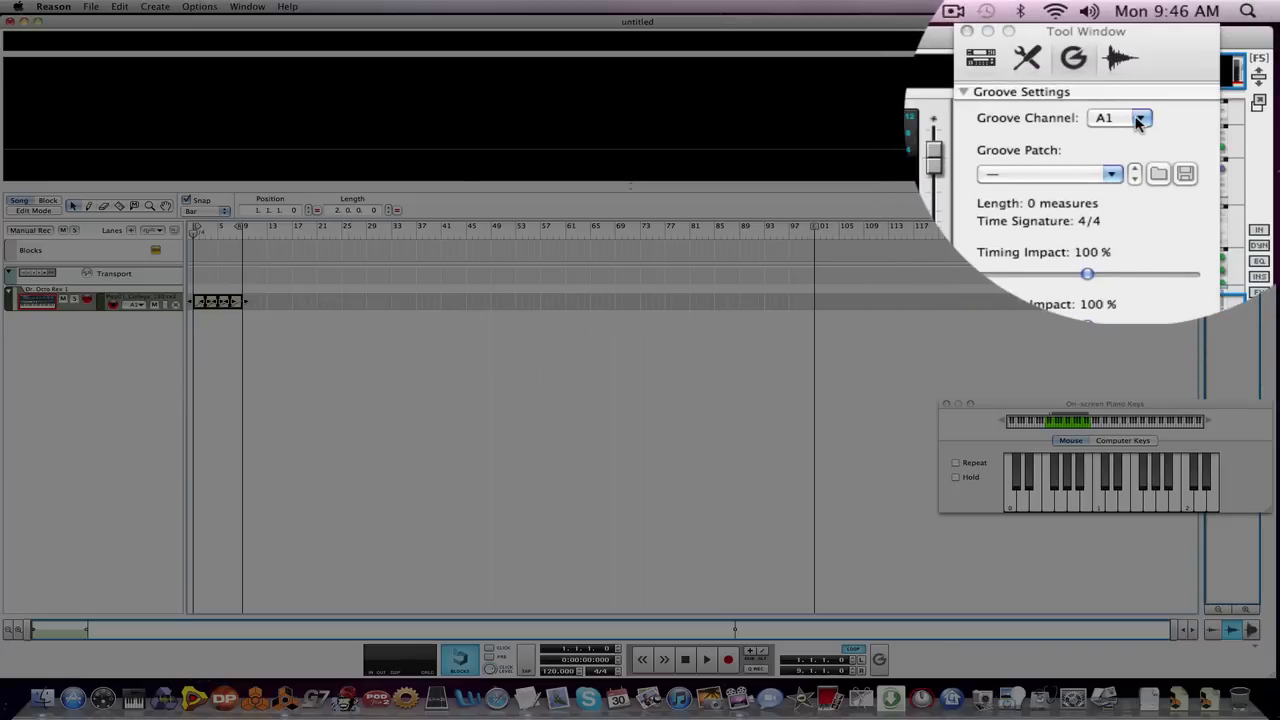
click(1138, 121)
click(1207, 131)
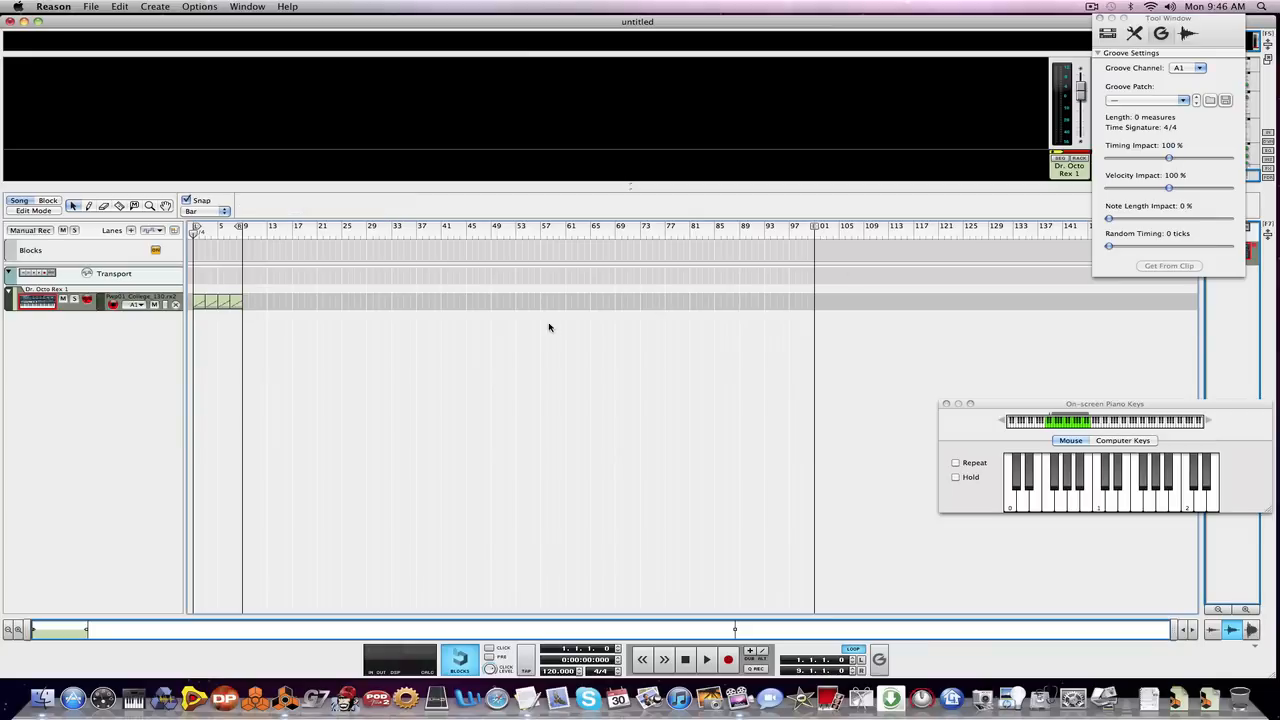
Start playback and load the Bobby B.grov groove patch from the Vinyl folder into channel A1.
key(space)
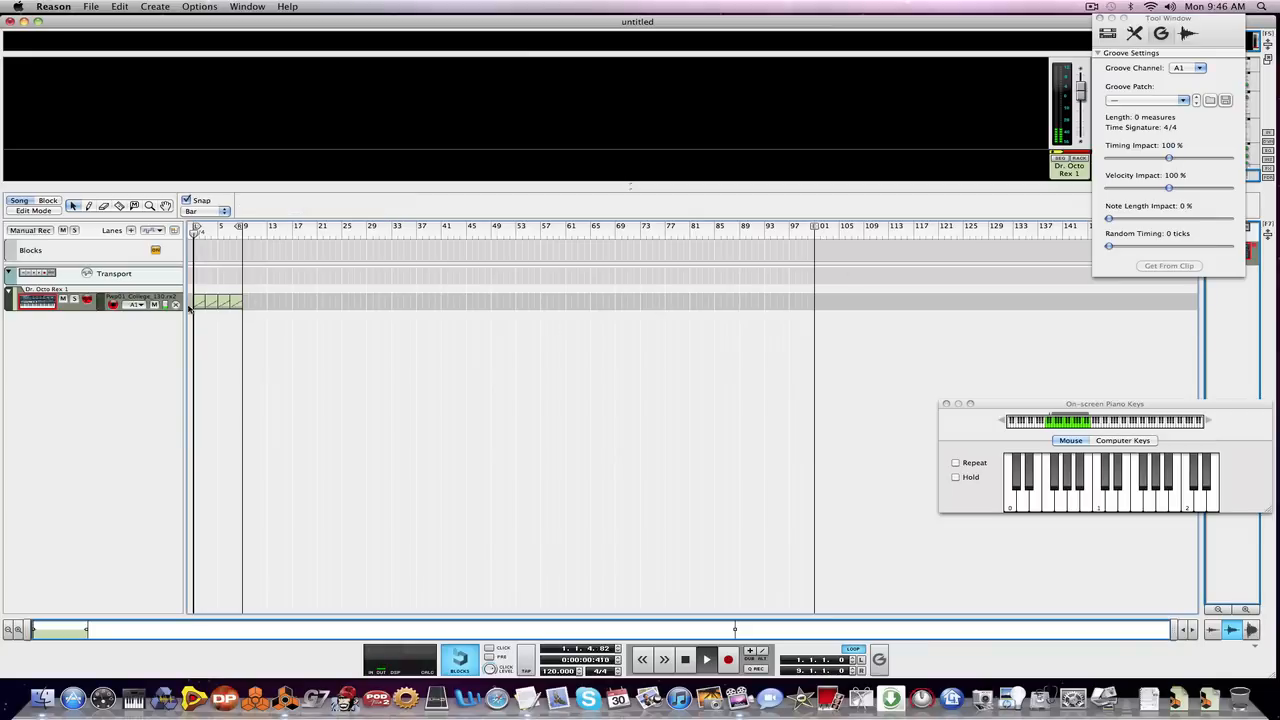
click(1174, 101)
click(1145, 112)
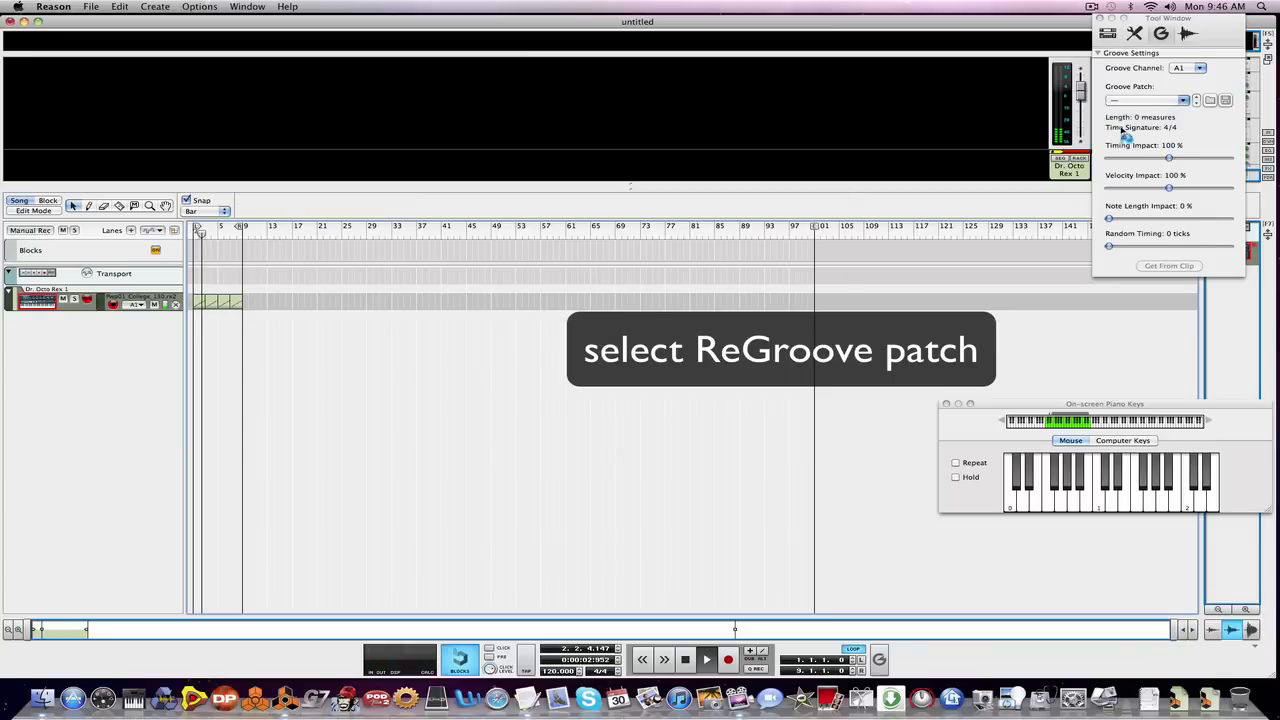
click(545, 216)
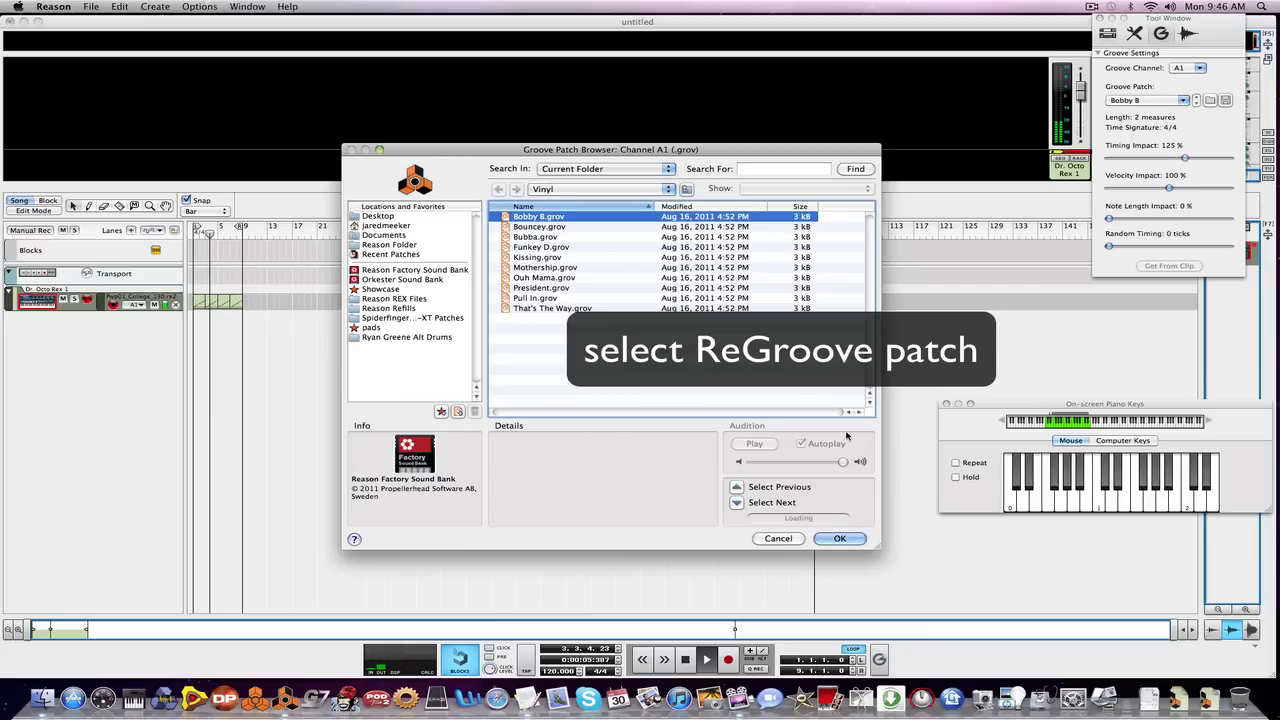
click(837, 538)
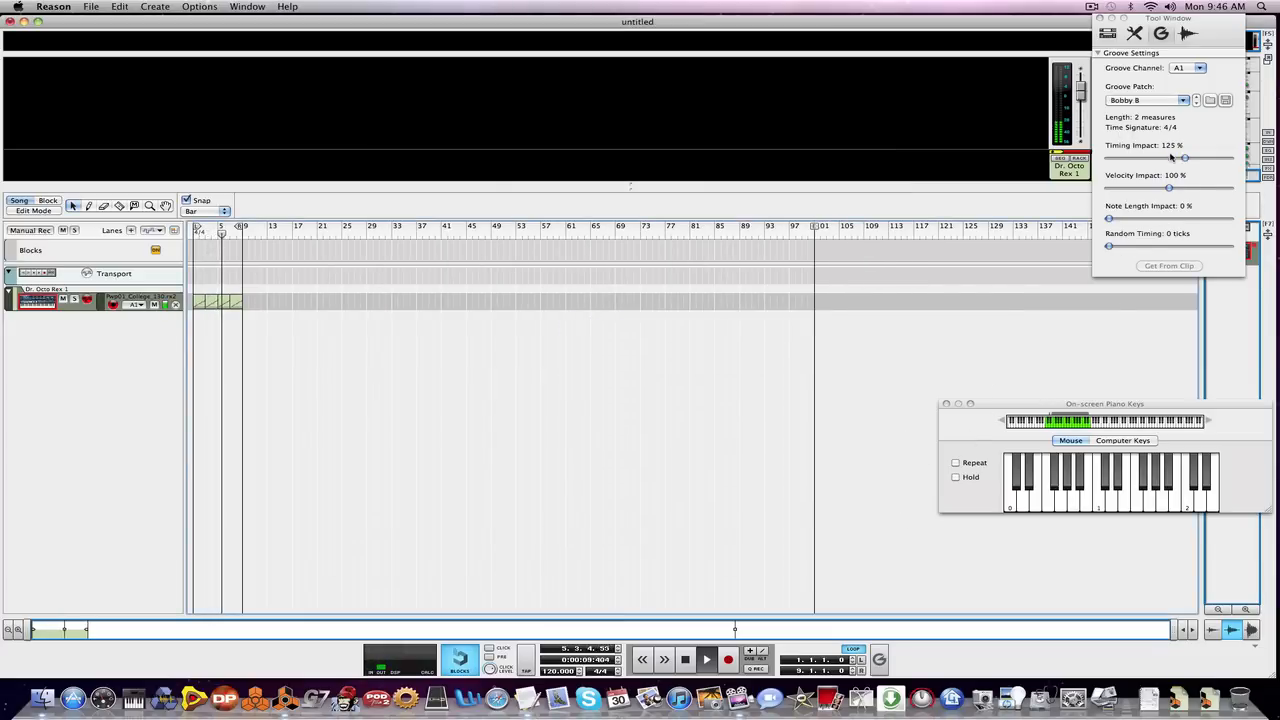
Set the Bobby B groove on channel A1 to 200% timing impact, 0% velocity impact and 2% note length impact.
drag(1184, 158, 1118, 226)
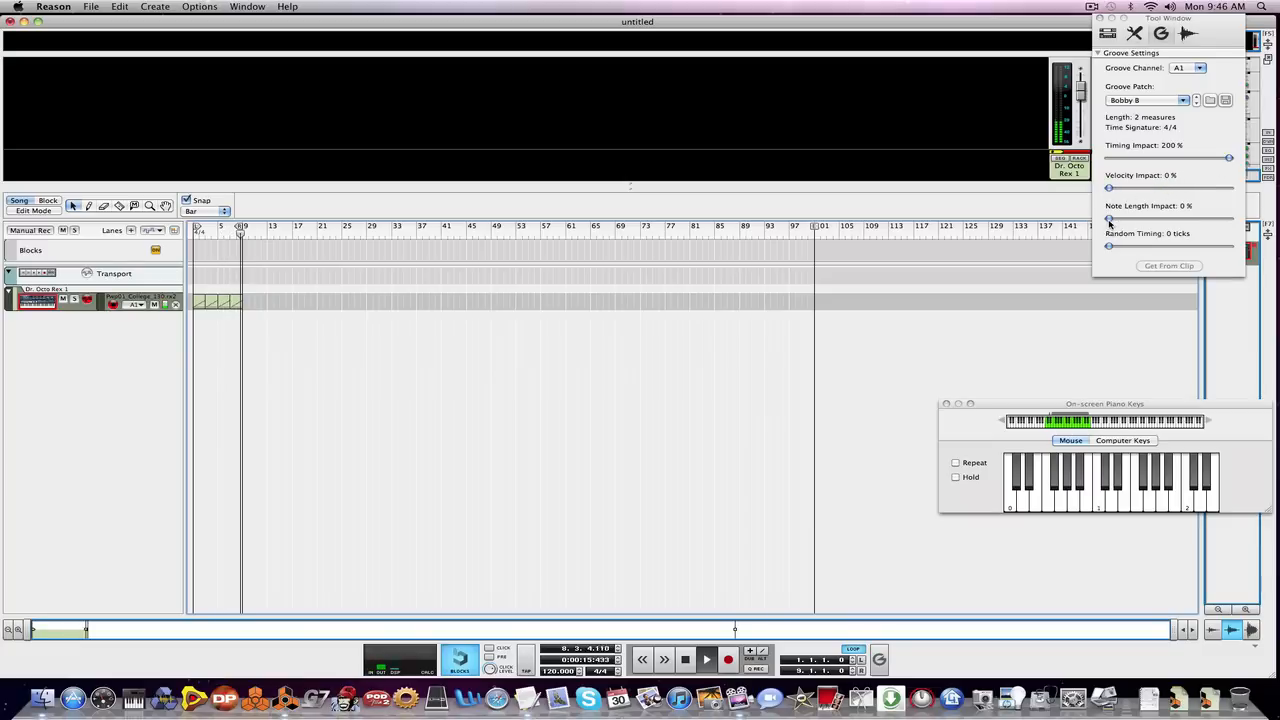
mouse_move(1108, 220)
mouse_down()
mouse_move(1195, 222)
mouse_move(1111, 220)
mouse_up()
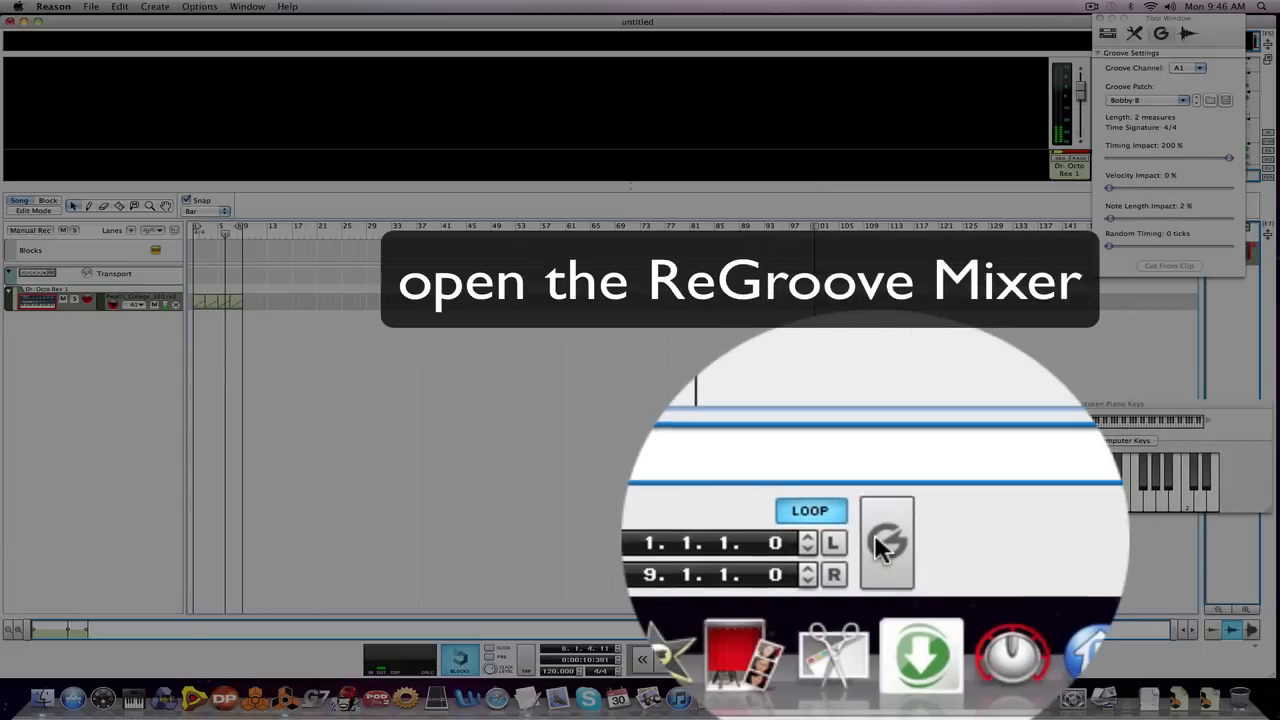
Open the ReGroove Mixer and adjust the slide of channel A1.
click(876, 542)
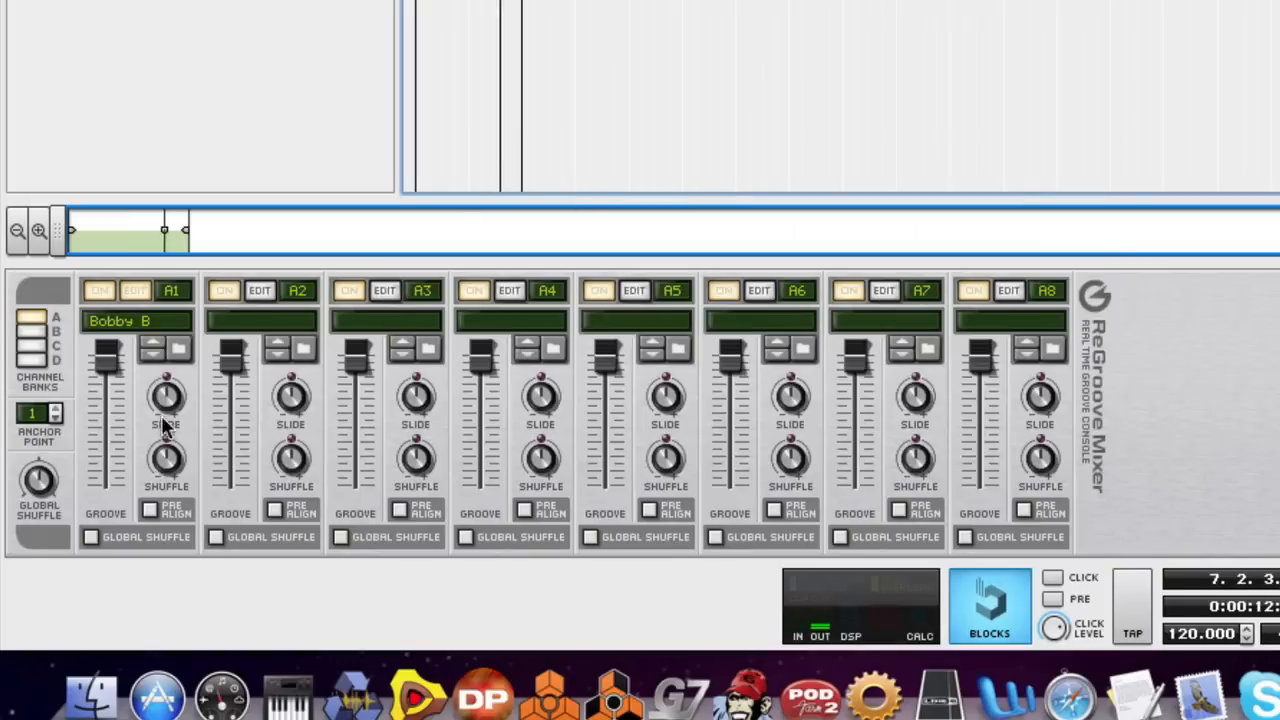
drag(164, 398, 160, 416)
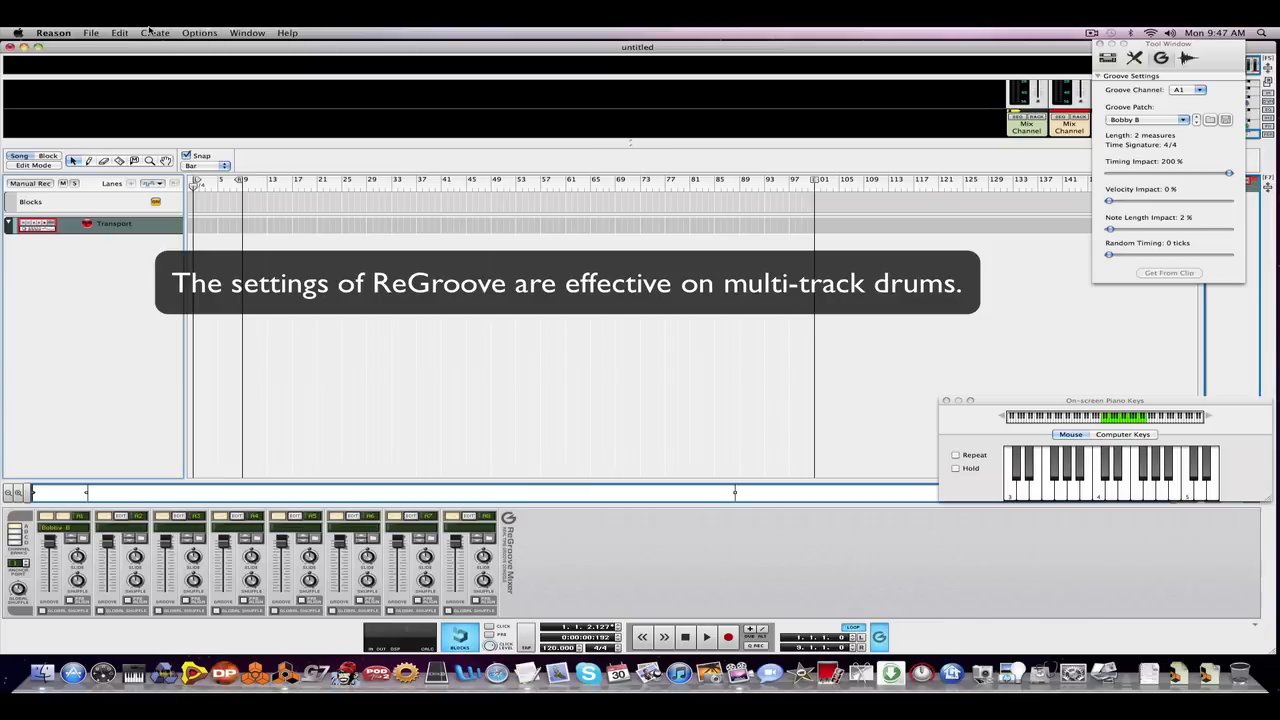
Create a Kong drum machine and add two more note lanes to its track.
click(153, 32)
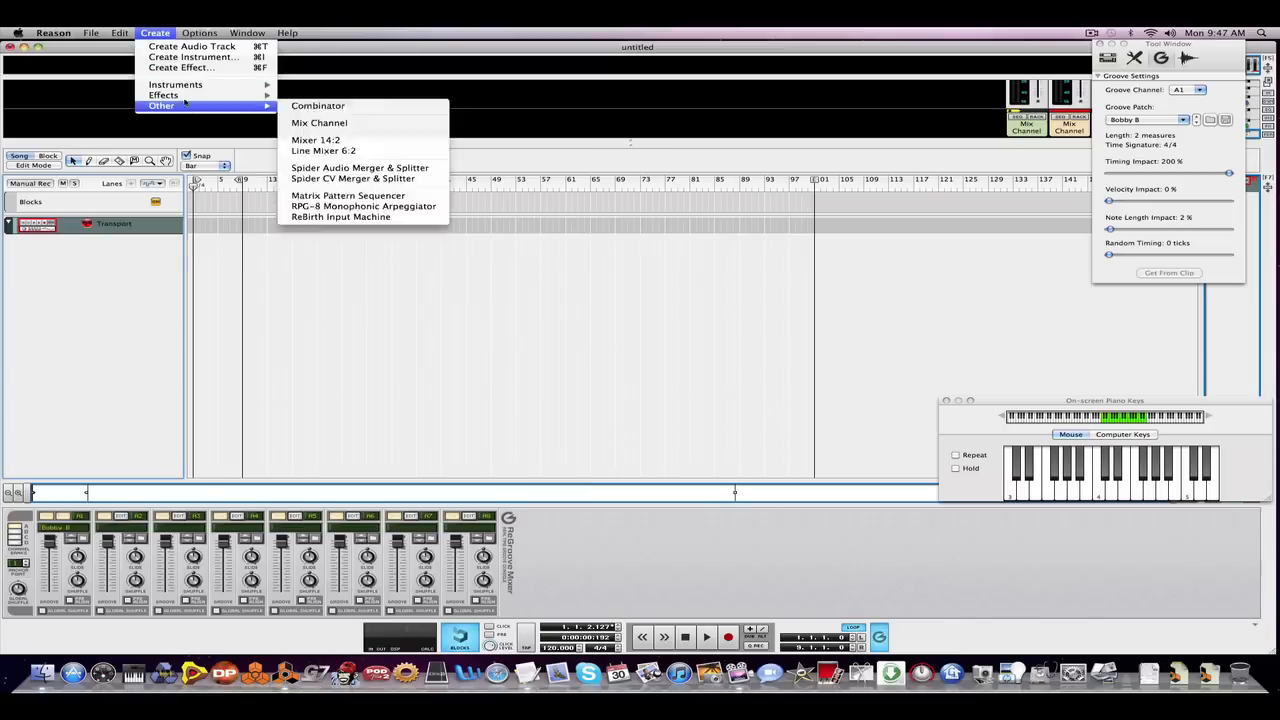
mouse_move(230, 85)
click(349, 182)
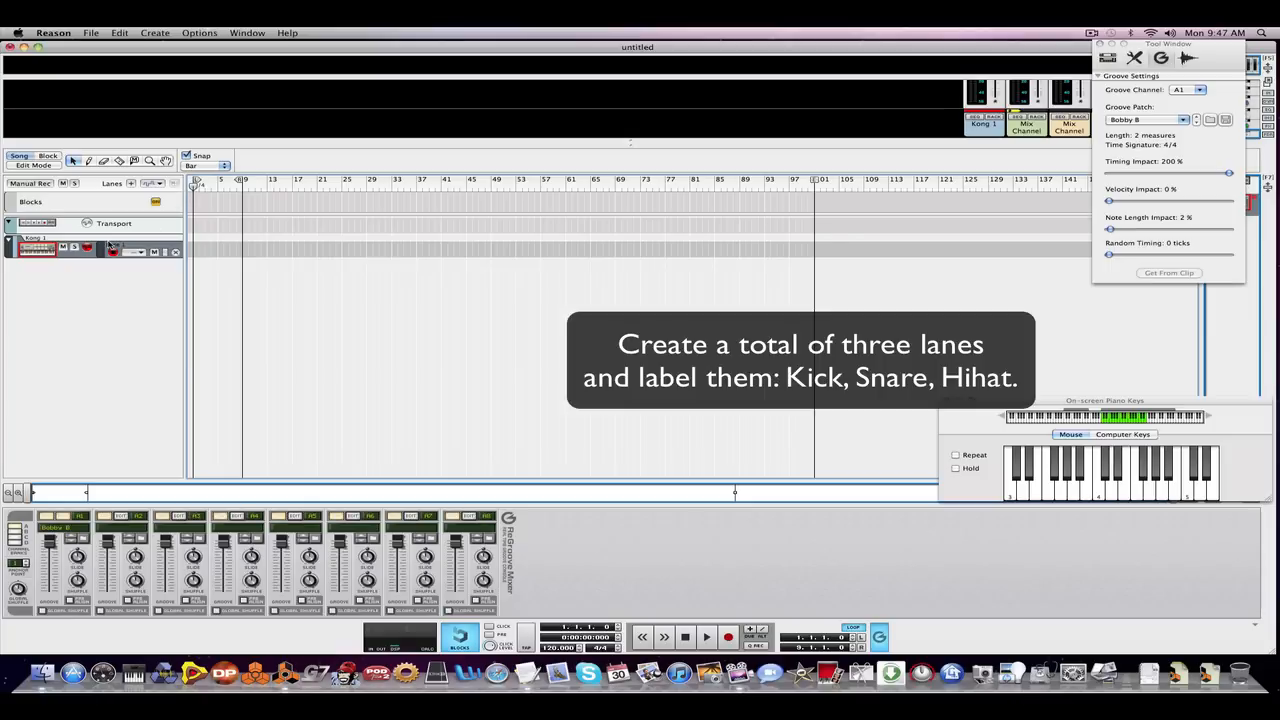
click(130, 185)
click(130, 185)
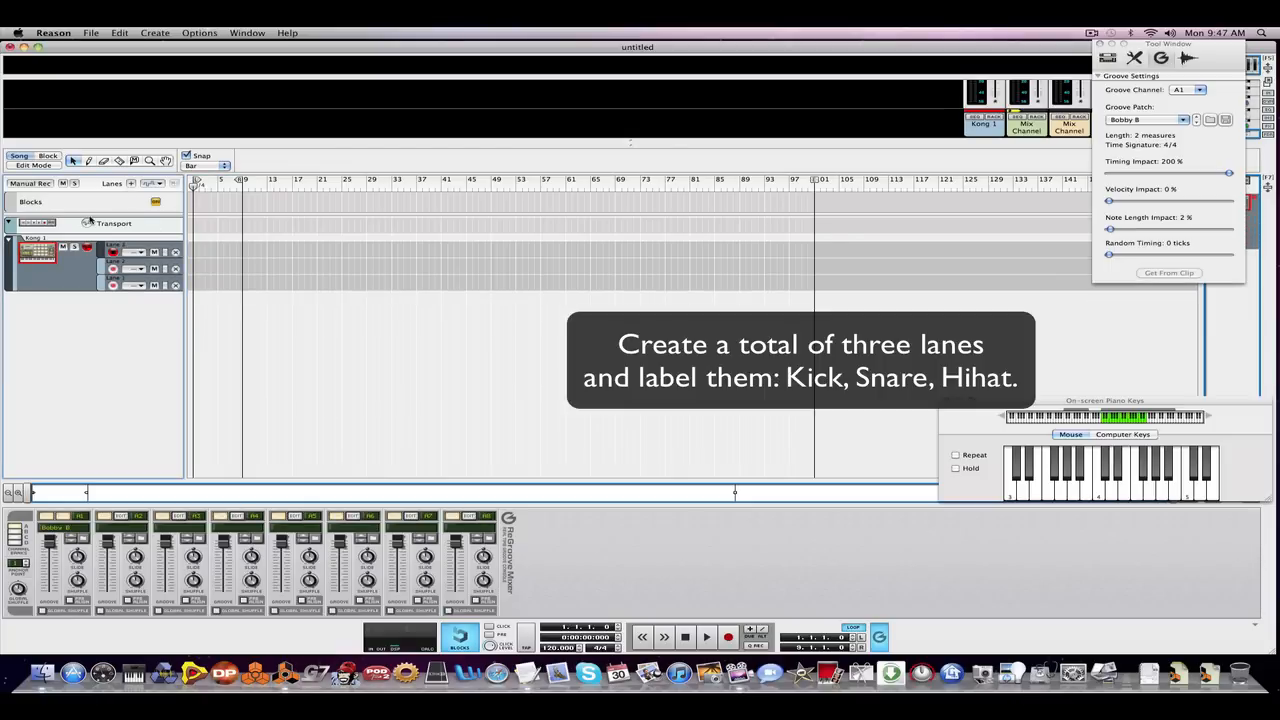
Enlarge the rack area, then name the lowest Kong lane Kicks and the lane above it Snares.
drag(303, 142, 303, 253)
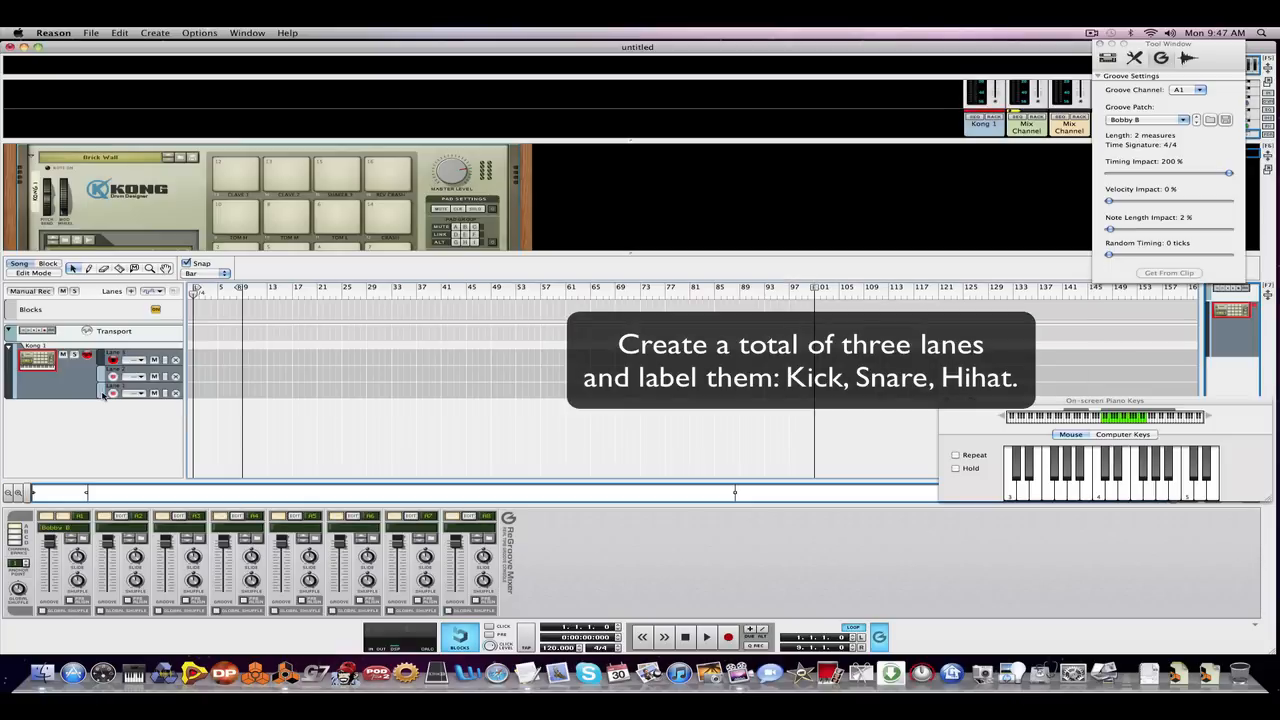
double_click(114, 386)
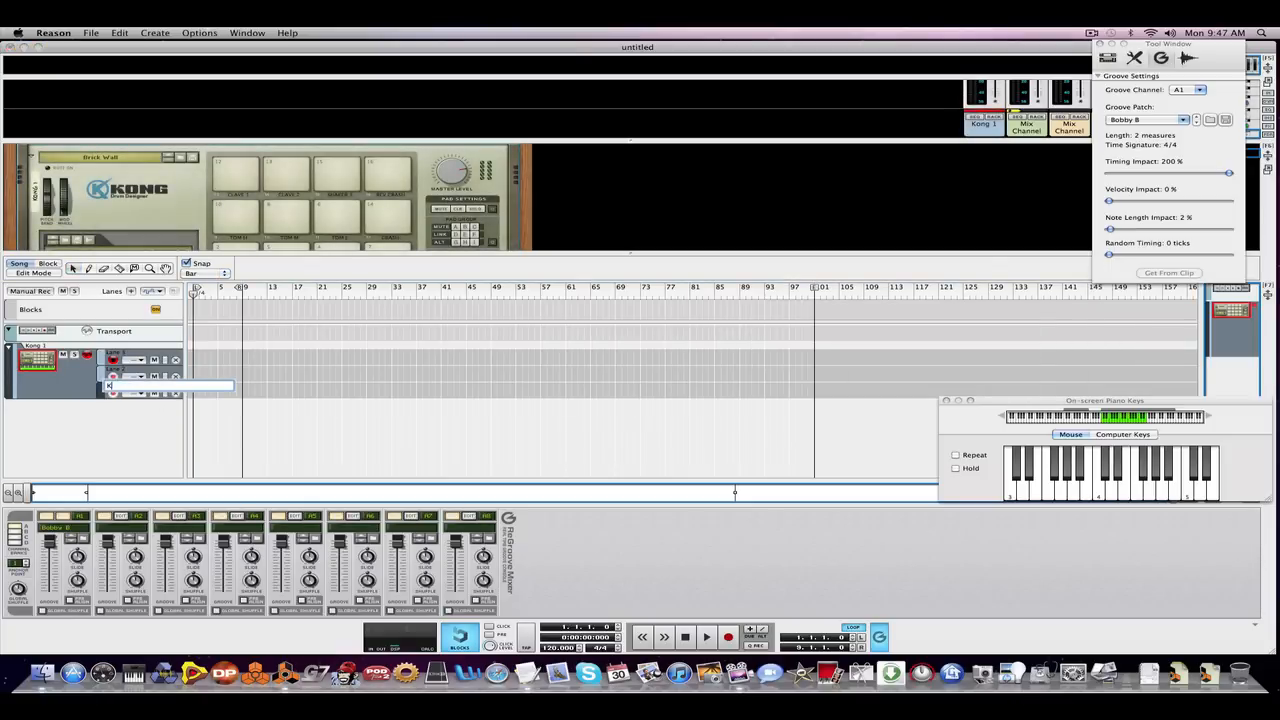
double_click(114, 370)
text(Sna)
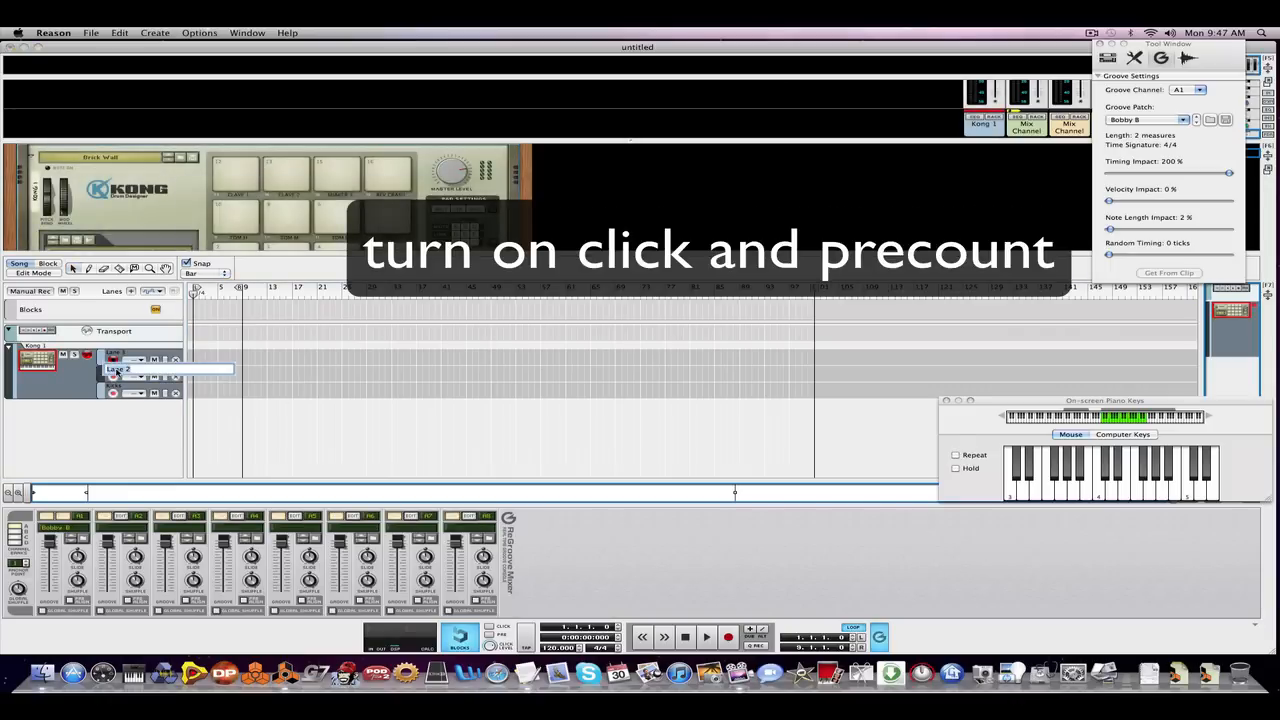
text(res)
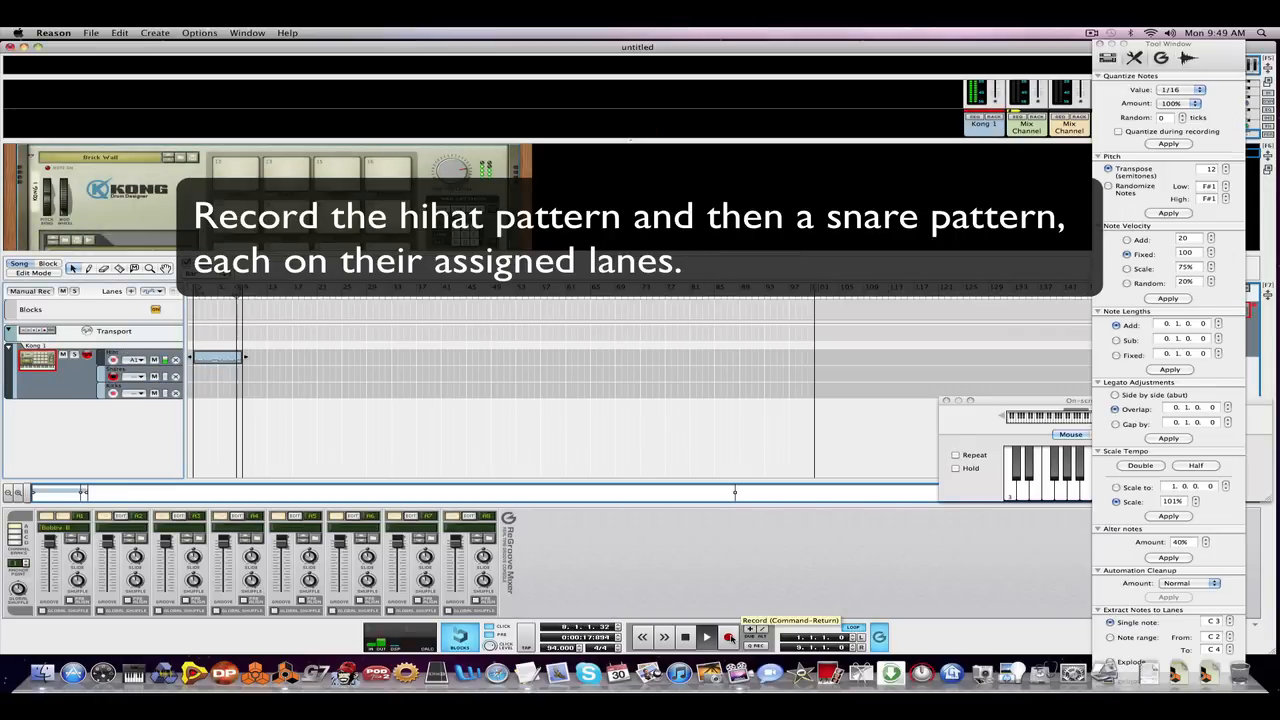
Record the snare pattern onto the Snares lane of the Kong track.
click(731, 638)
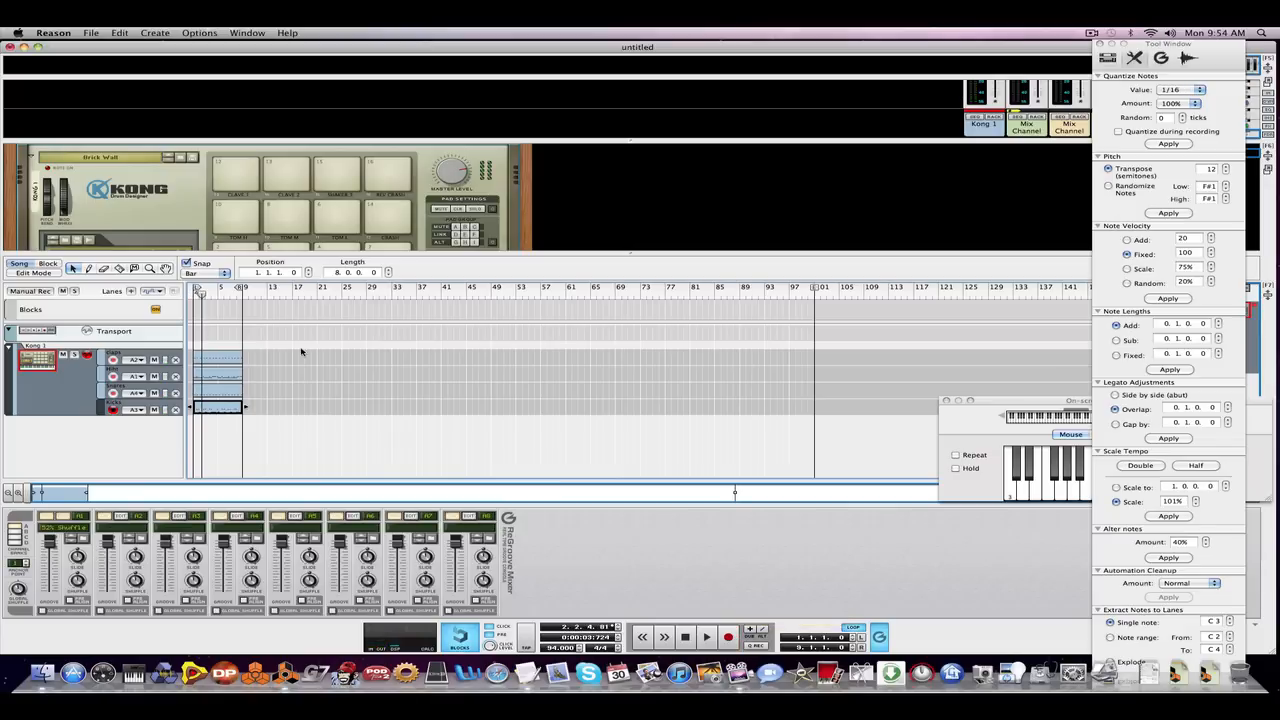
Select all four Kong lane clips, start playback and quantize the notes to 1/16 at 100%.
drag(301, 350, 91, 437)
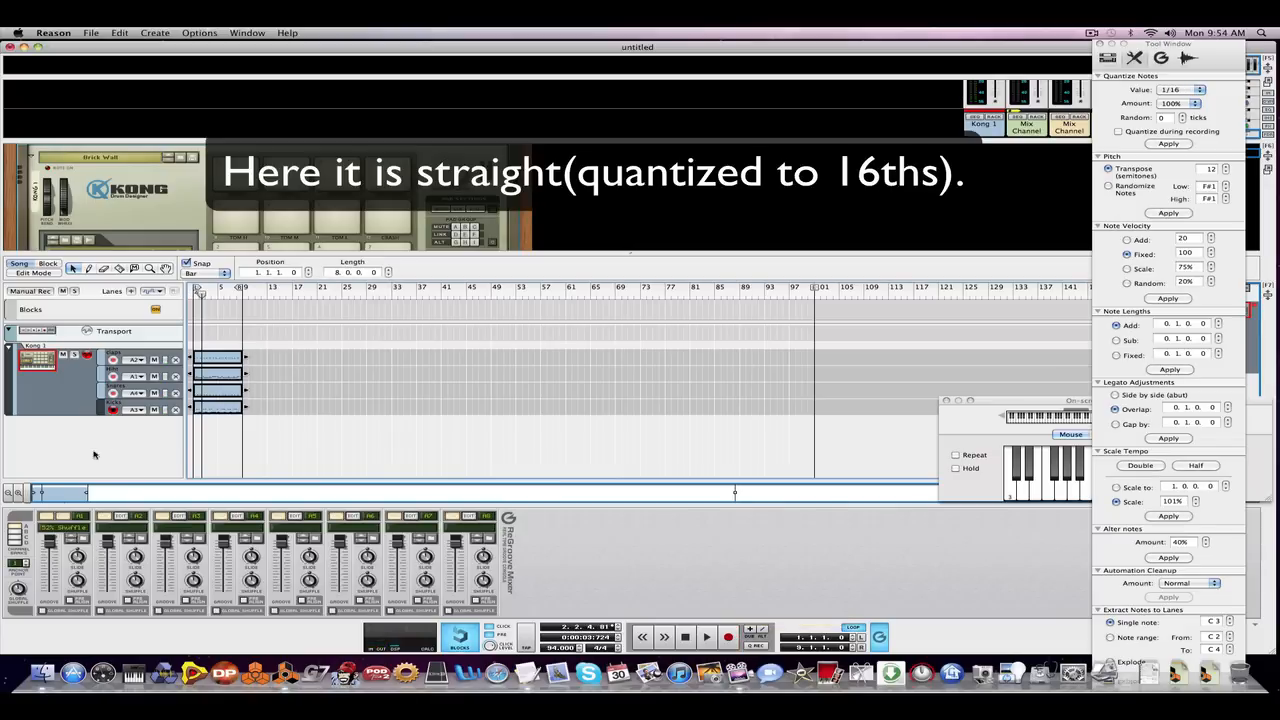
click(80, 530)
key(space)
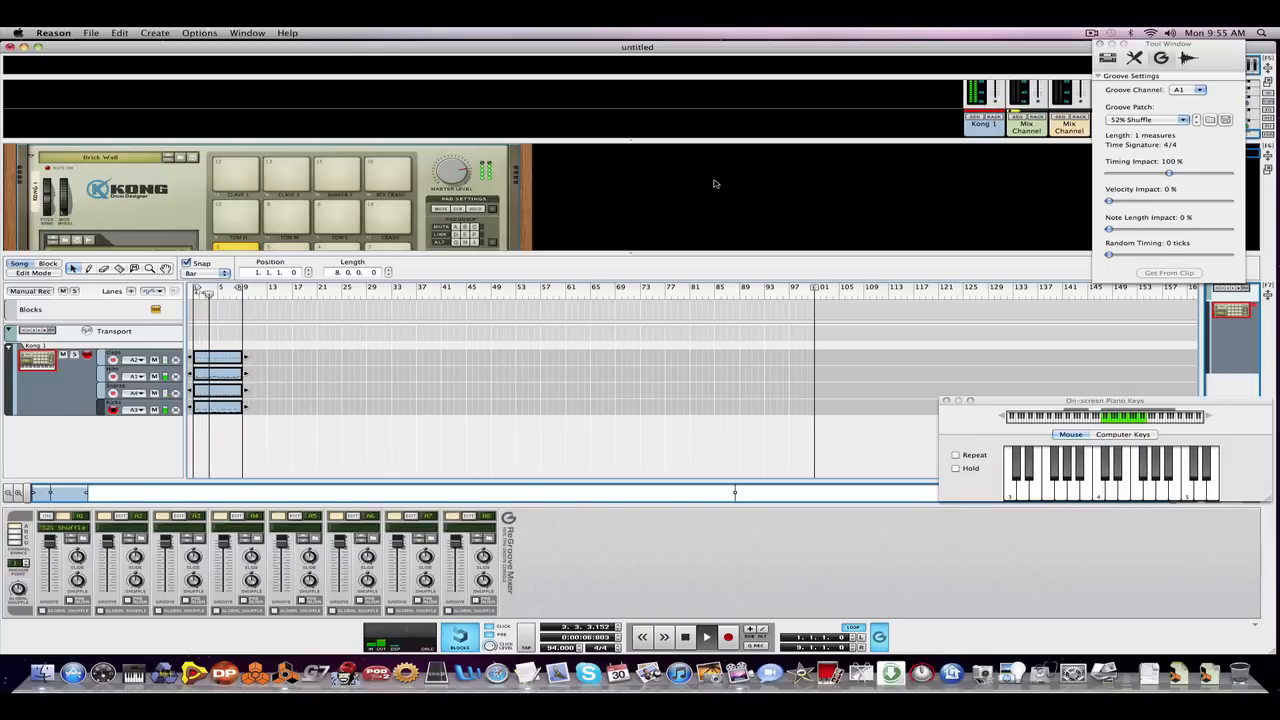
click(1135, 58)
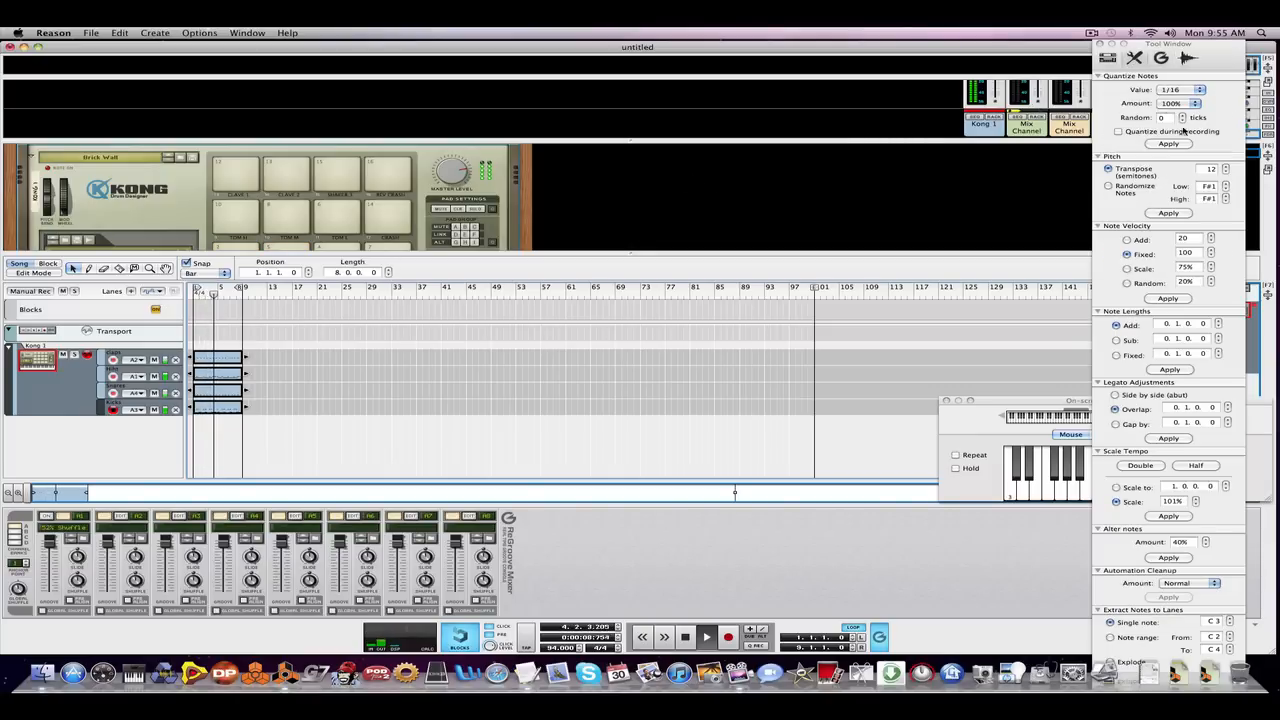
click(1170, 144)
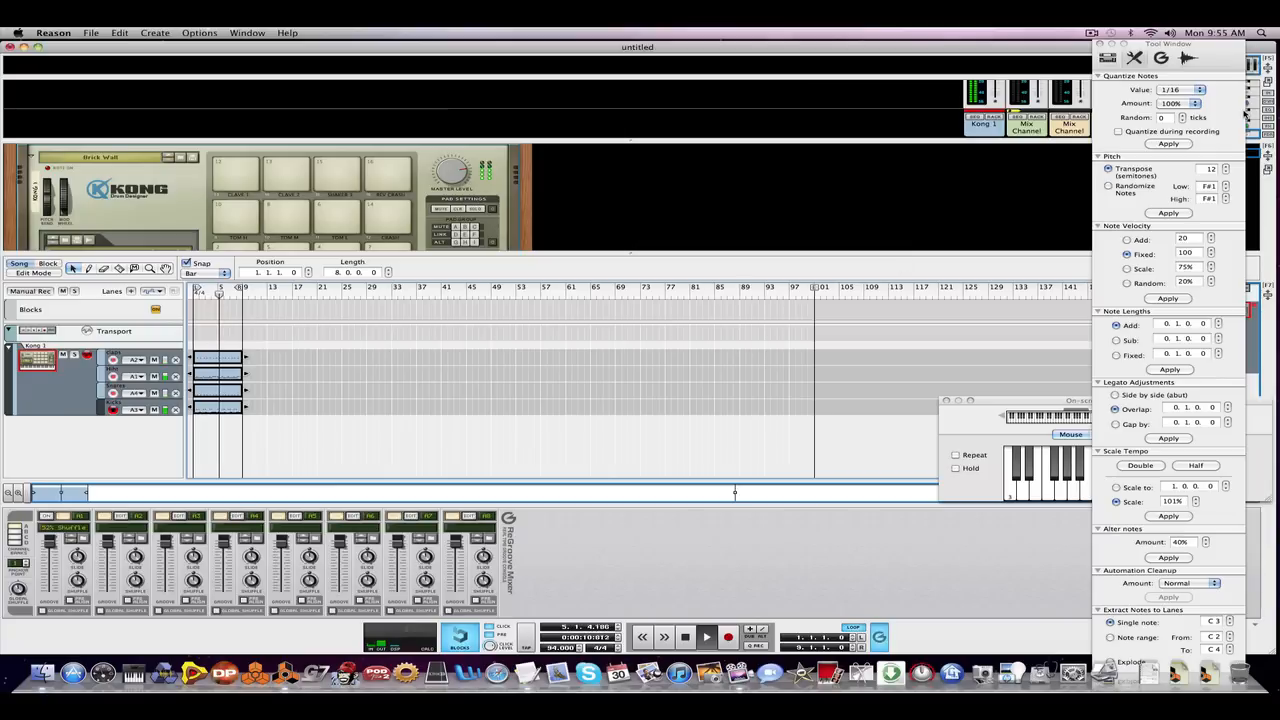
Switch the quantize value to Shuffle for the four drum clips and play the beat from bar 1.
click(1186, 92)
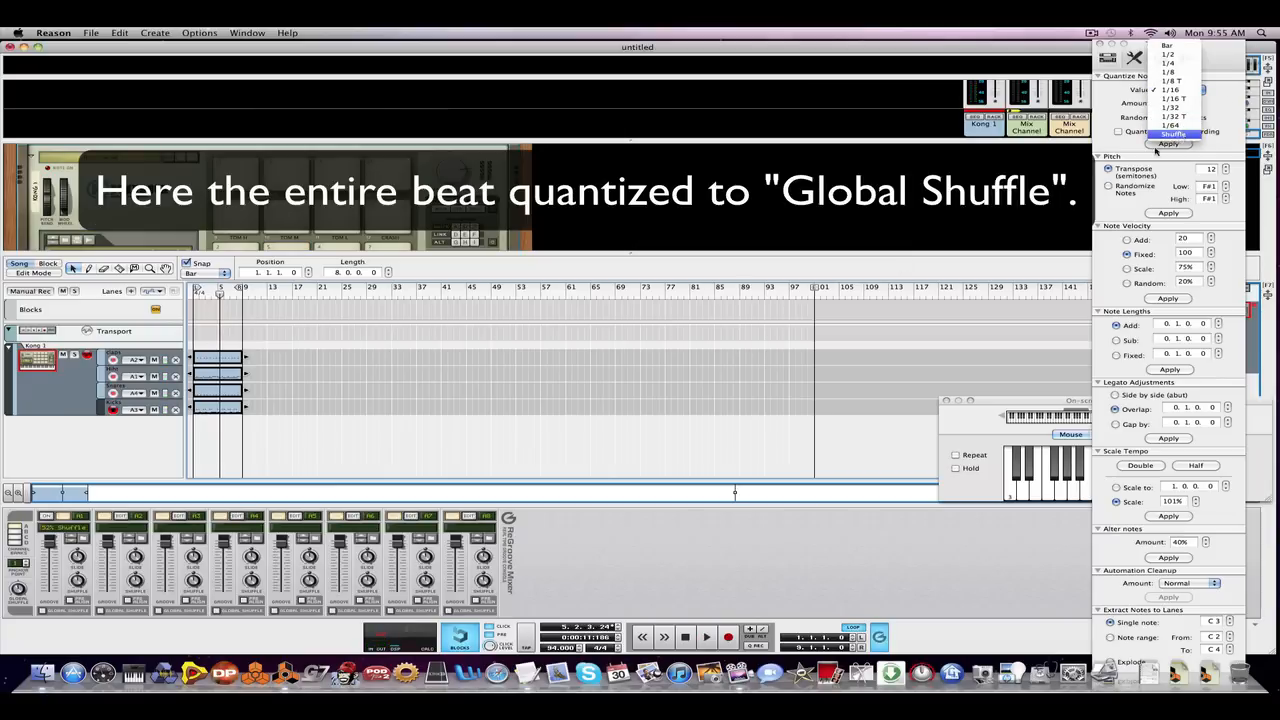
click(1168, 134)
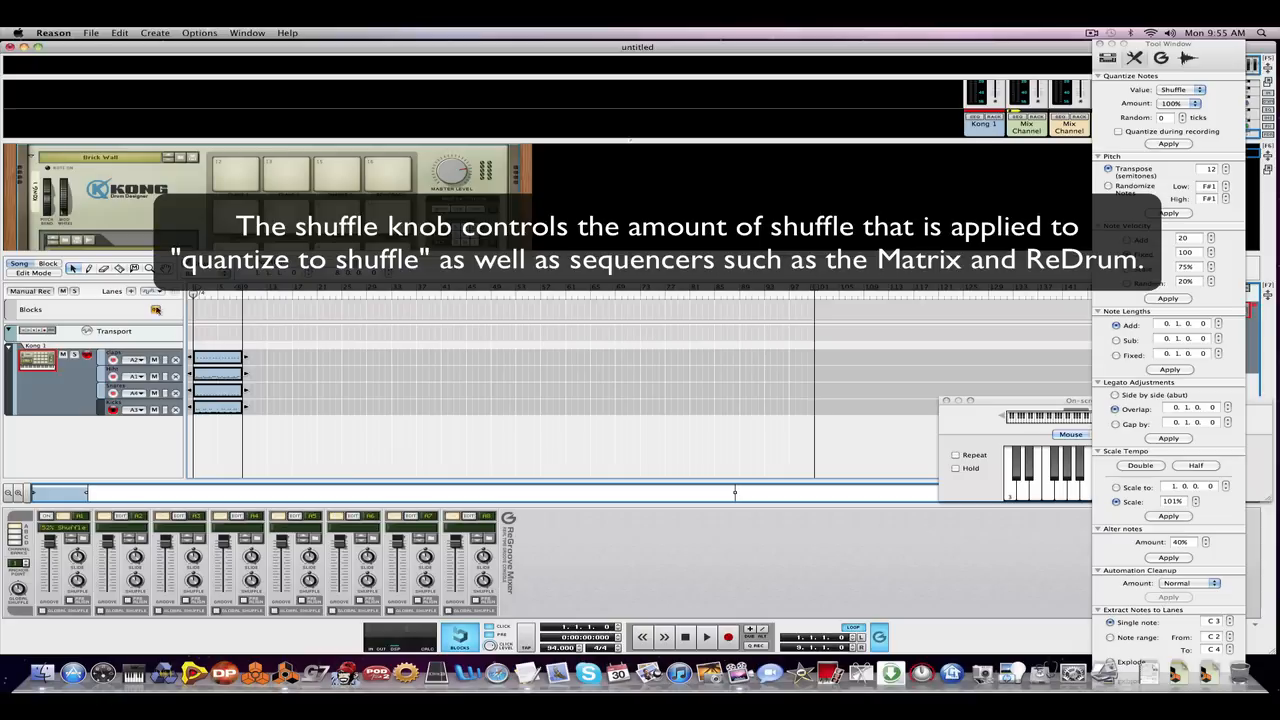
key(space)
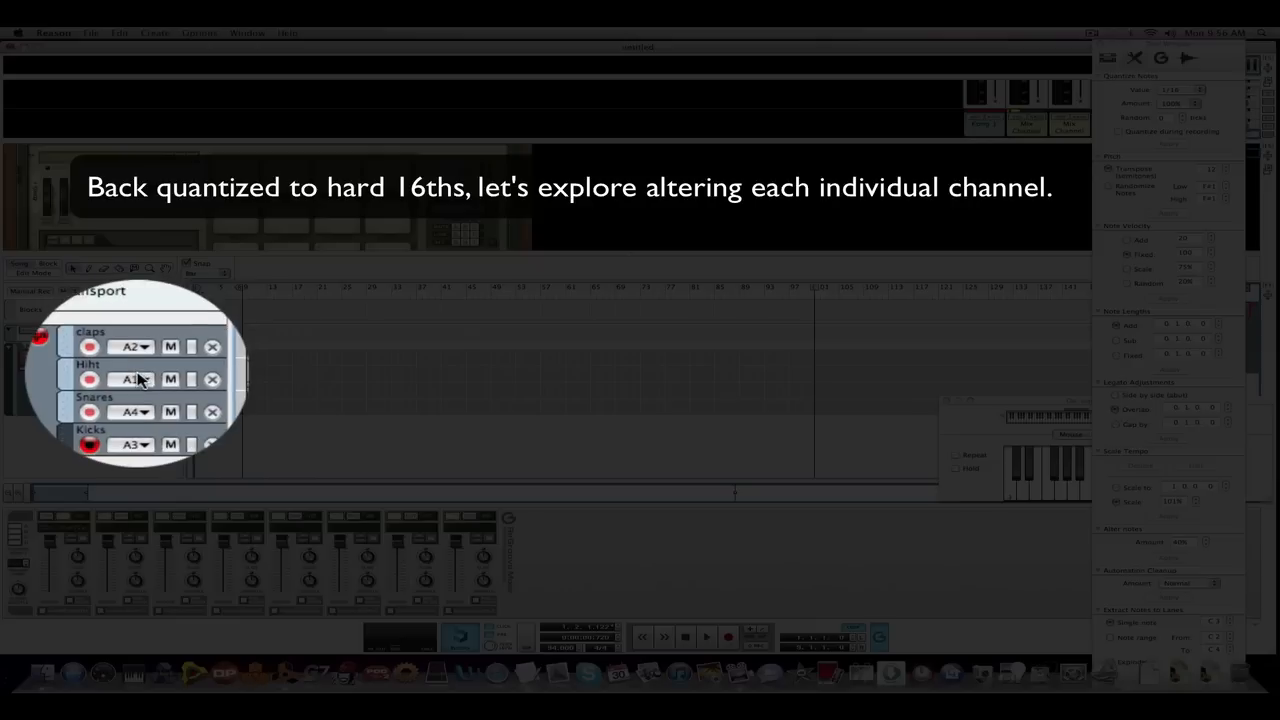
Assign the claps lane to groove channel A1 and the hi-hat lane to A2.
click(137, 378)
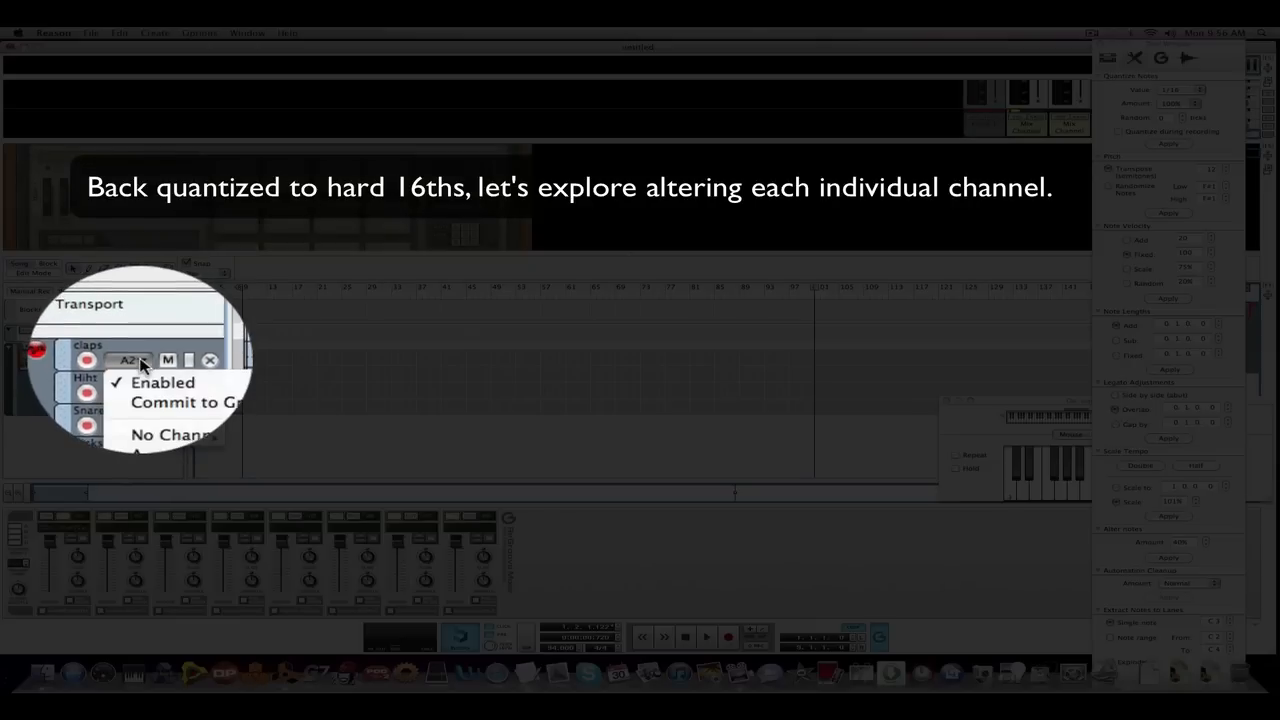
mouse_move(147, 412)
click(250, 416)
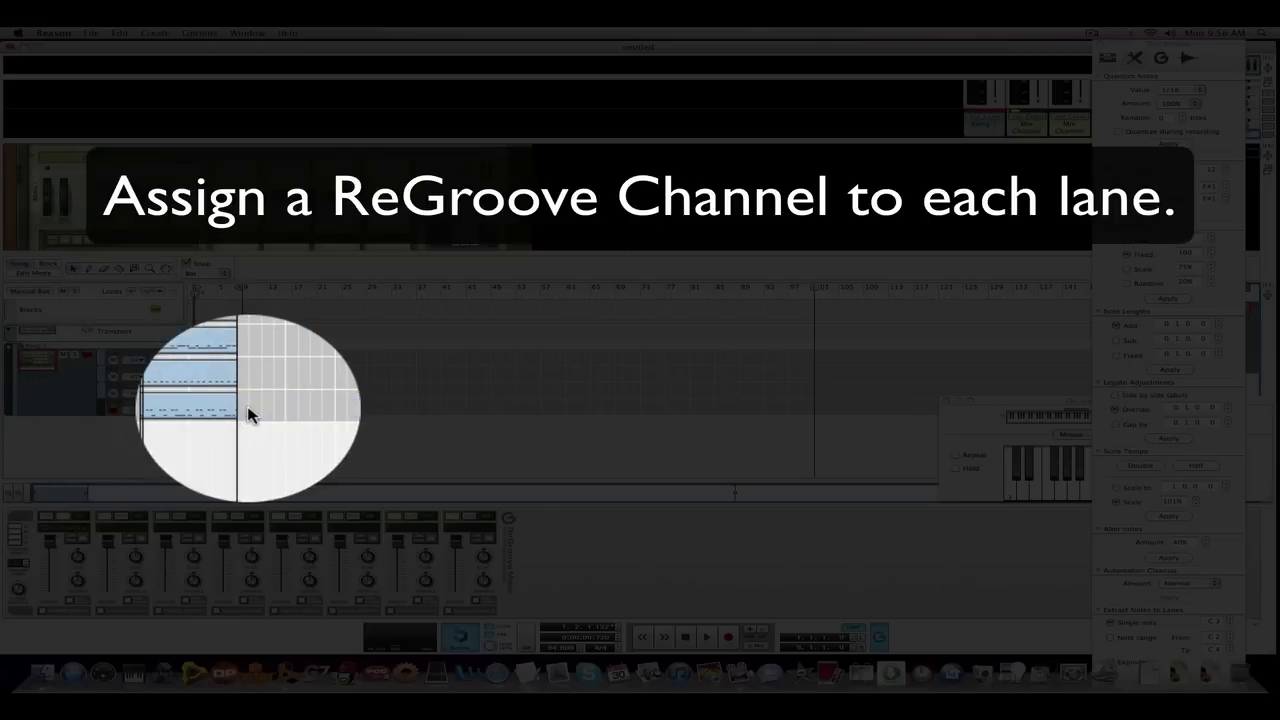
click(137, 378)
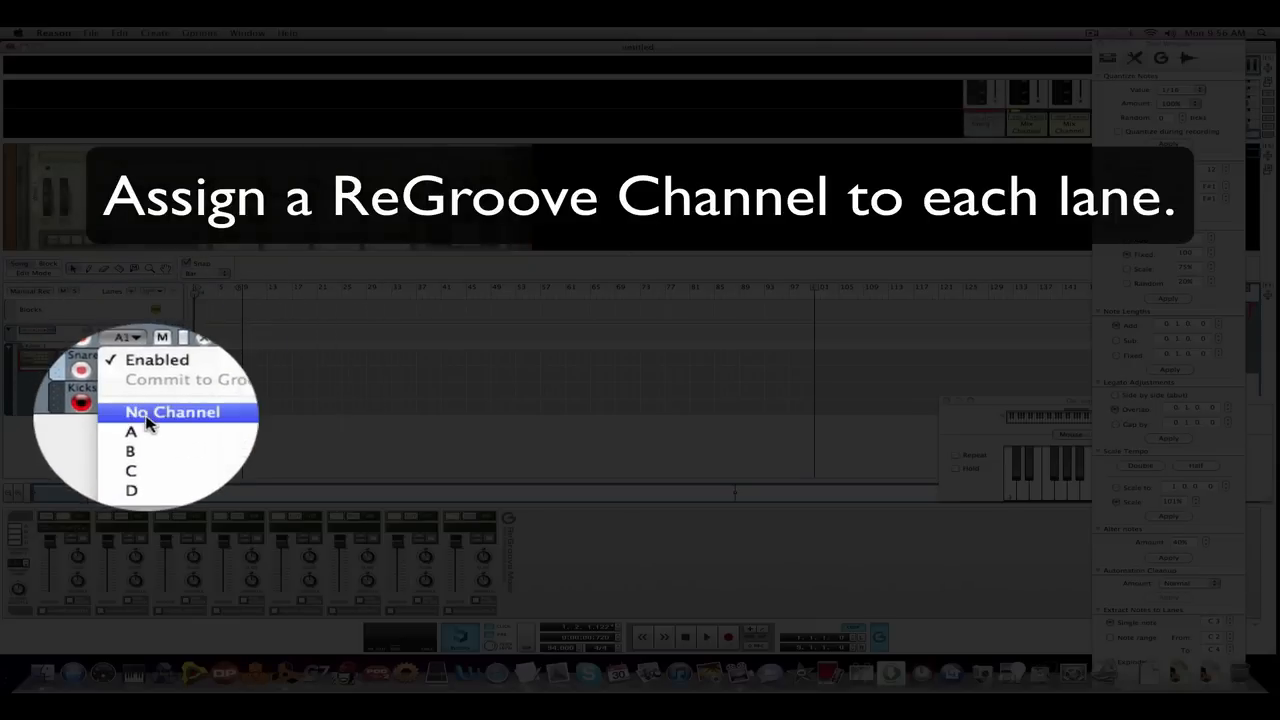
click(262, 442)
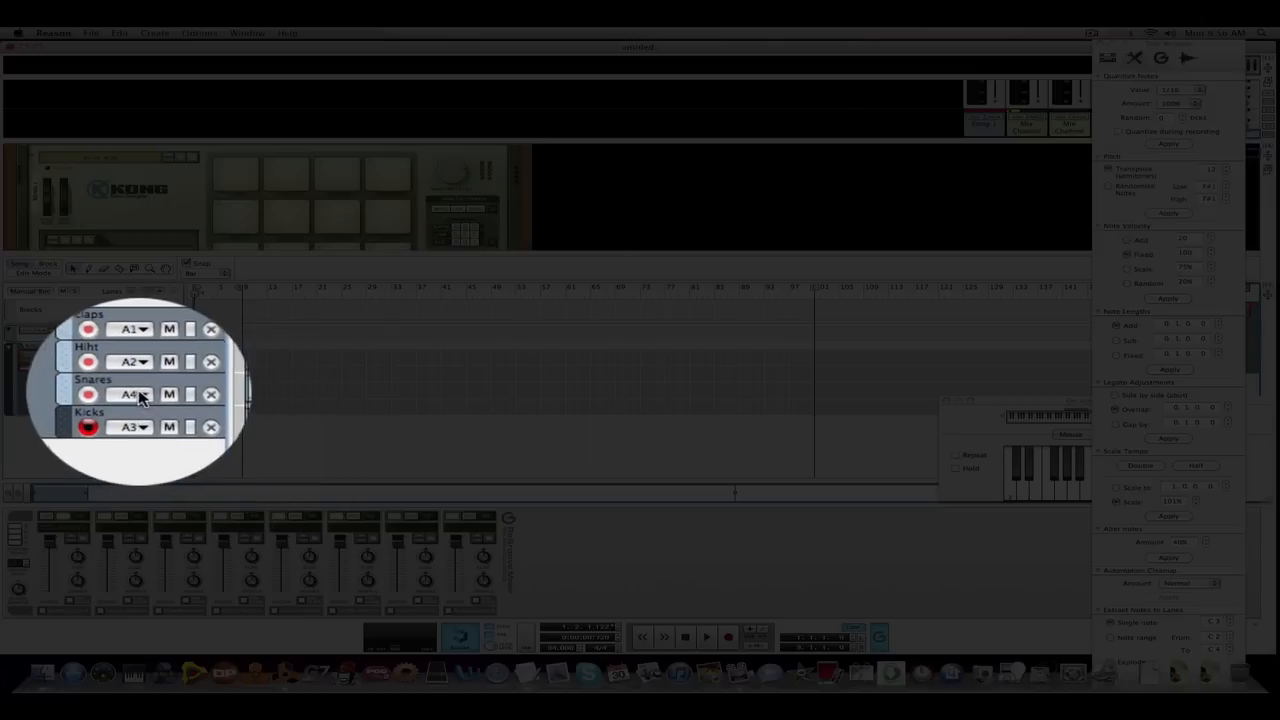
Assign the Snares lane to groove channel A3 and the Kicks lane to A4.
click(135, 400)
mouse_move(193, 449)
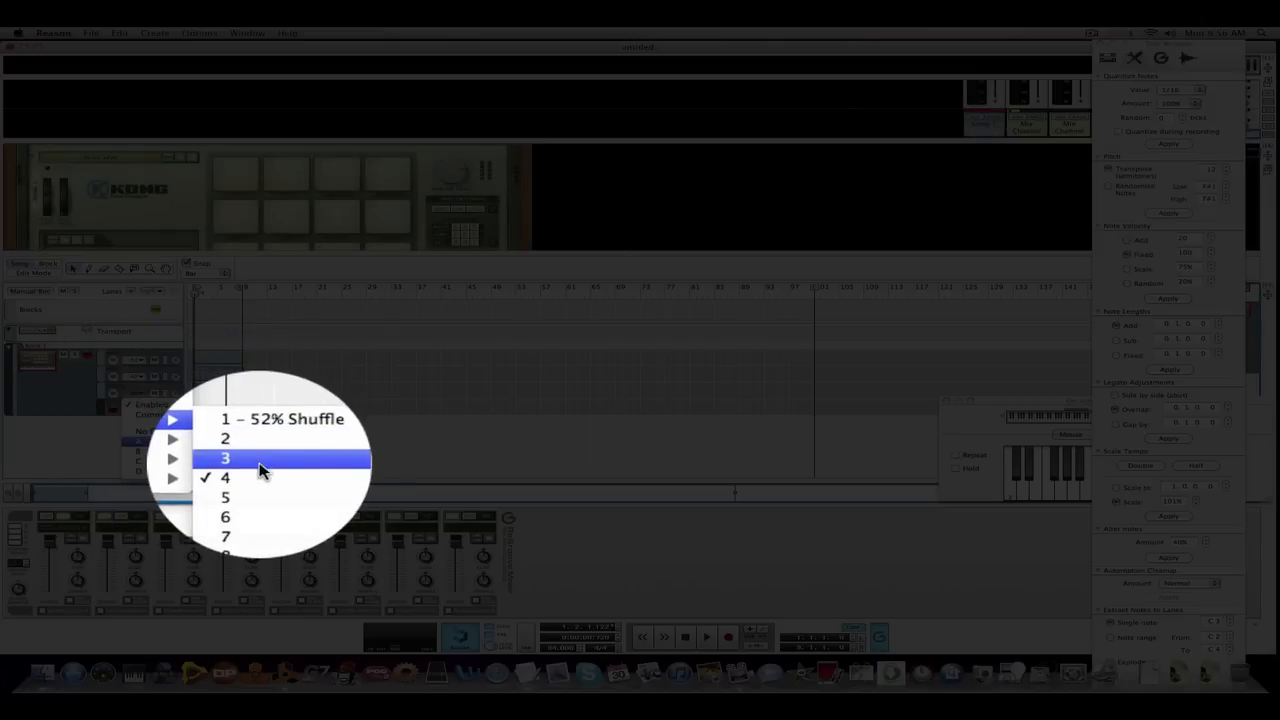
click(263, 470)
click(132, 417)
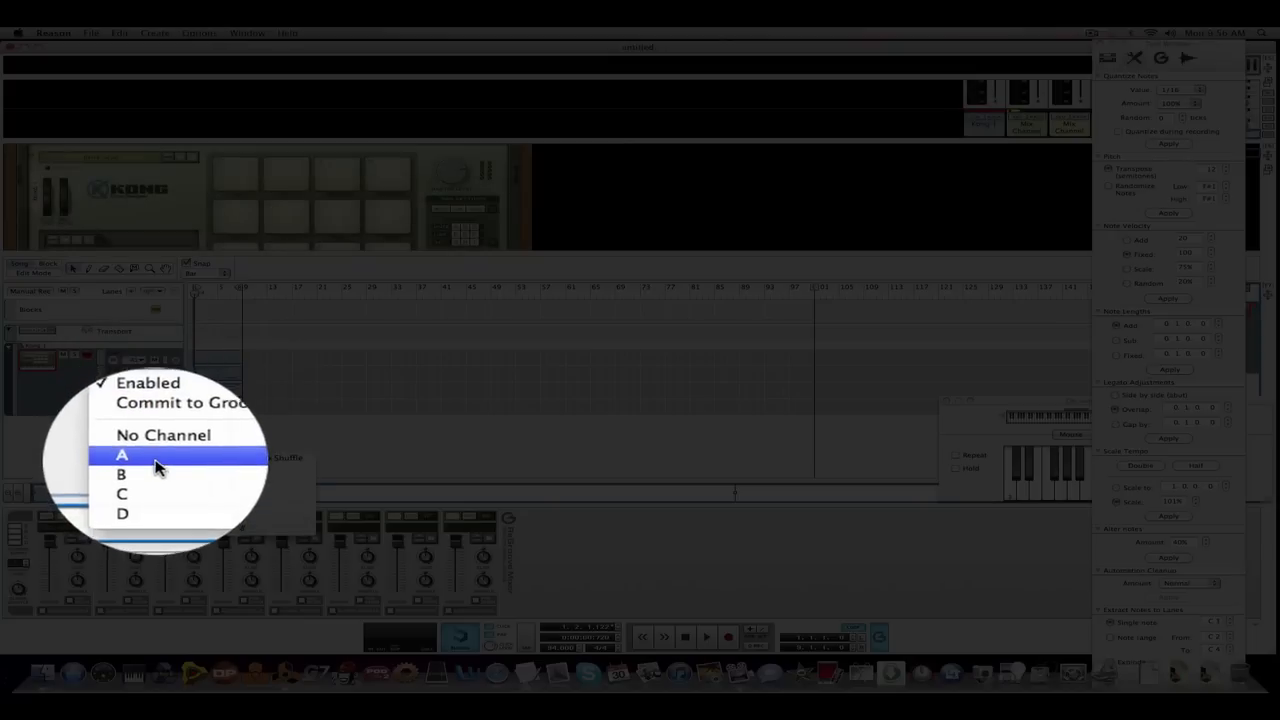
mouse_move(158, 462)
click(252, 495)
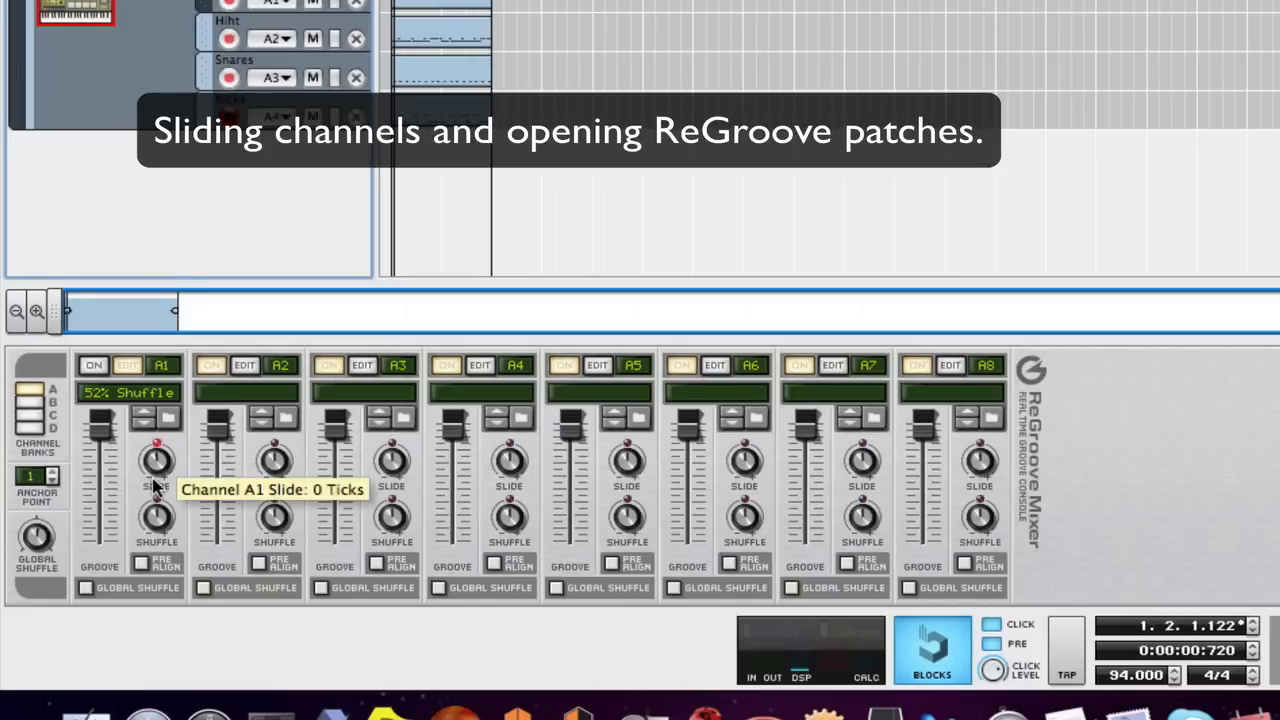
Offset the slide of groove channels A1 and A3, playing the beat to audition the claps and snare timing.
drag(152, 483, 153, 505)
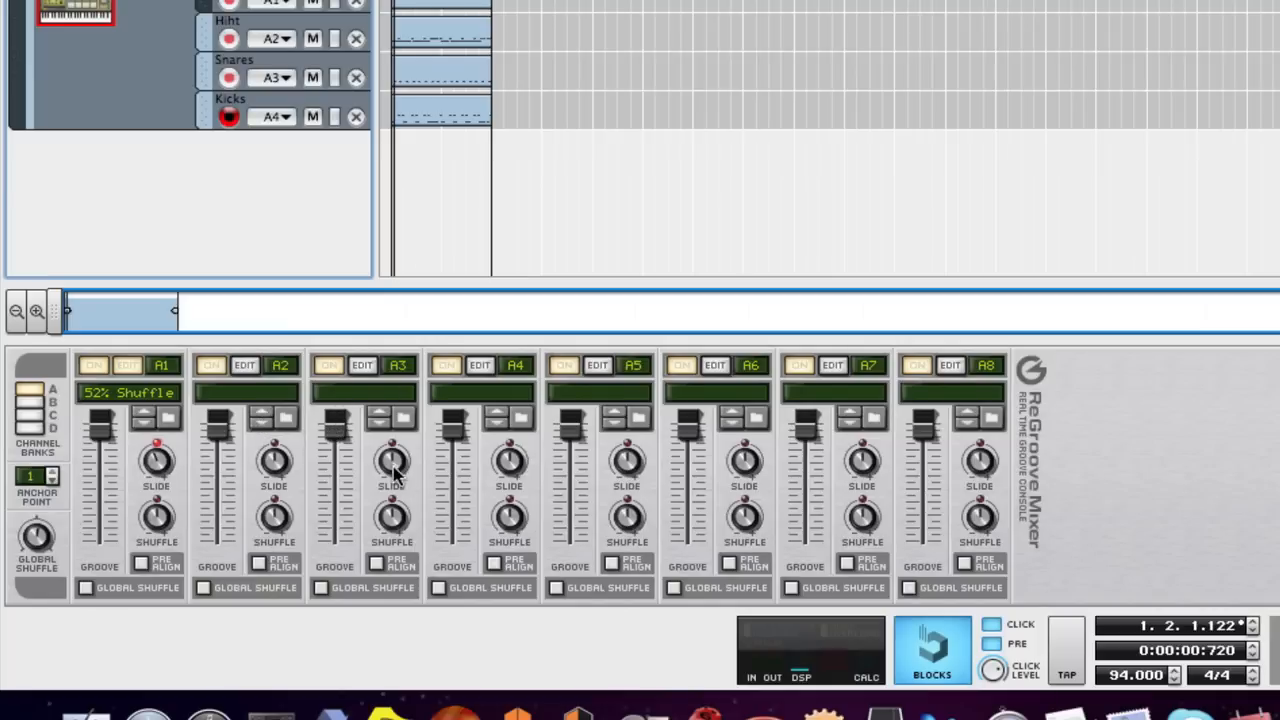
drag(383, 475, 380, 455)
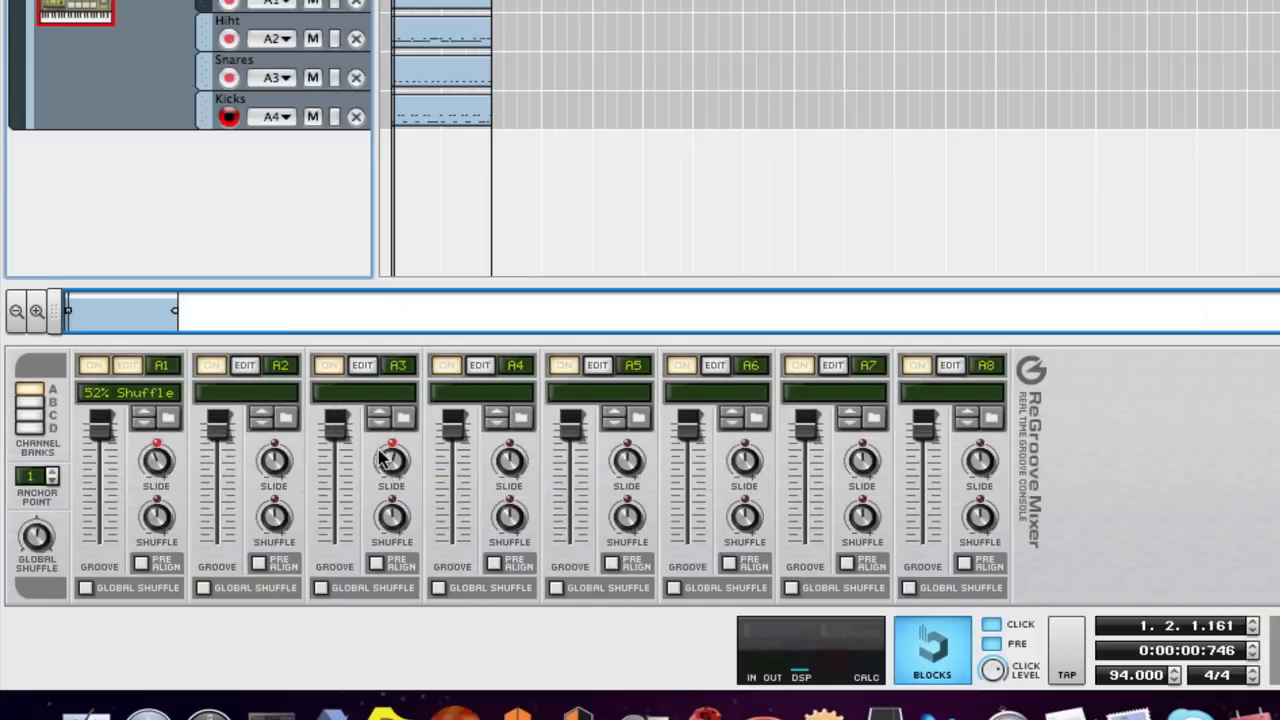
key(space)
mouse_move(395, 470)
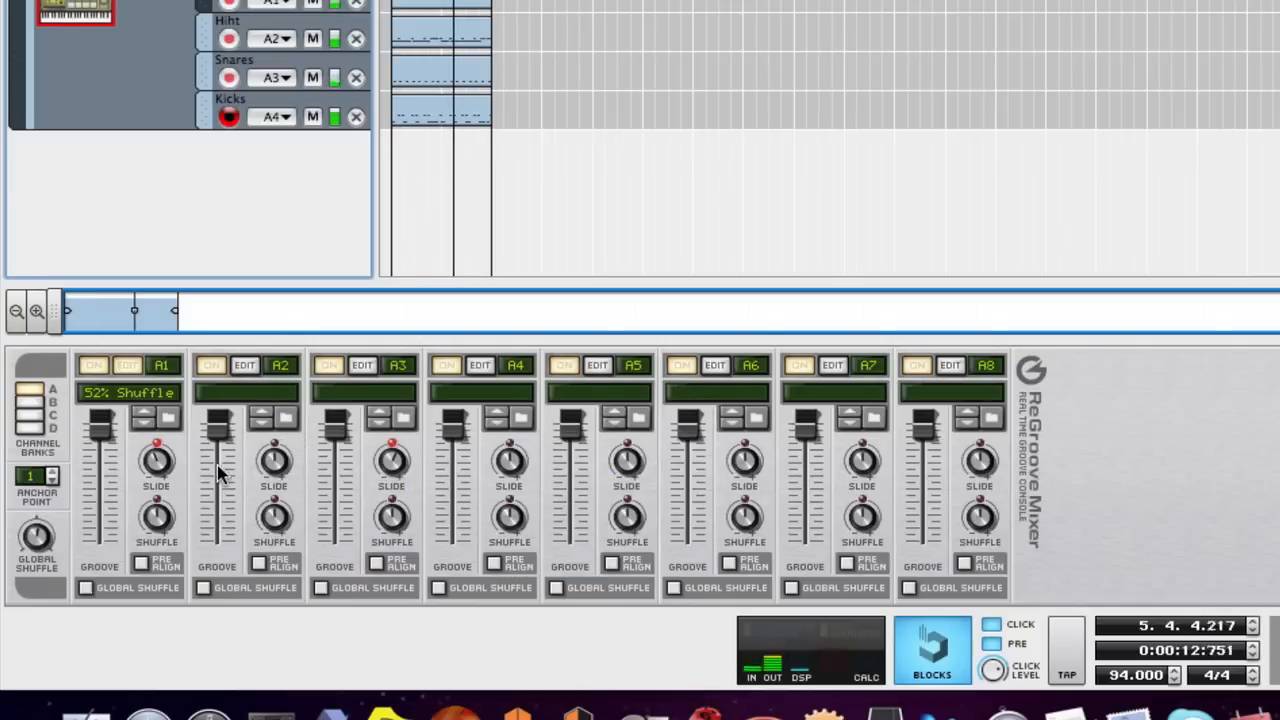
drag(393, 512, 381, 607)
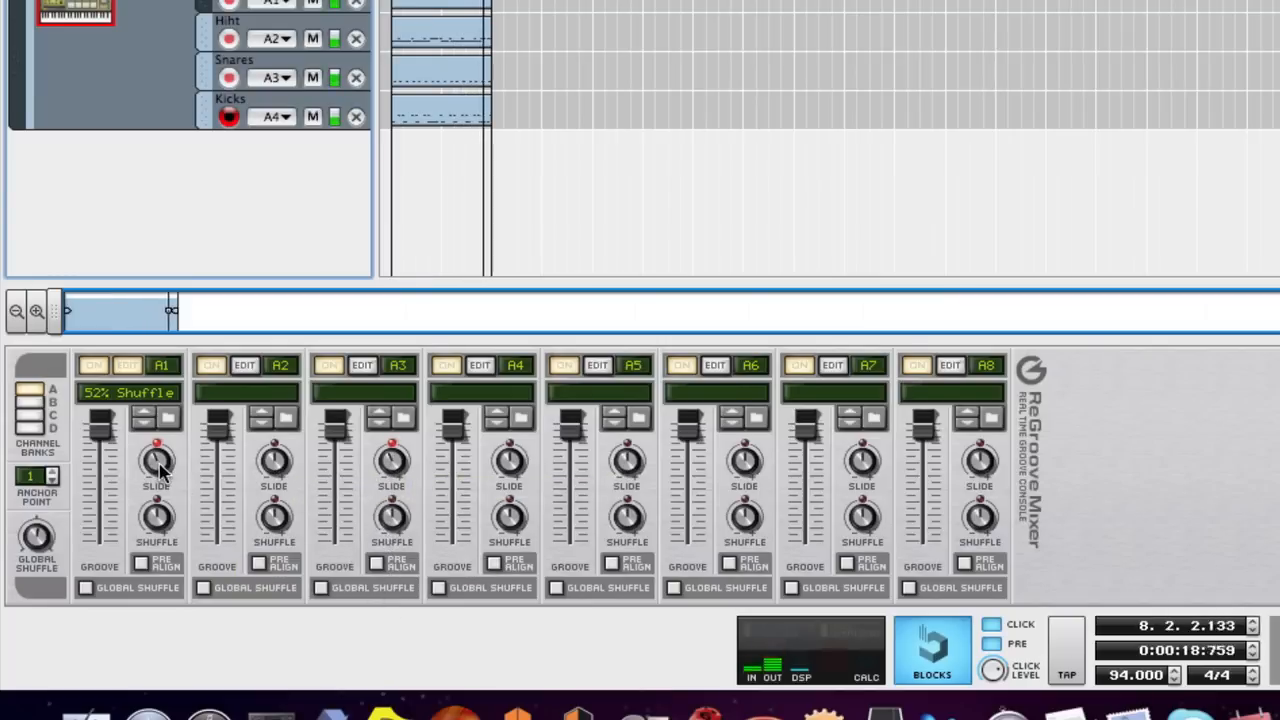
drag(392, 483, 390, 478)
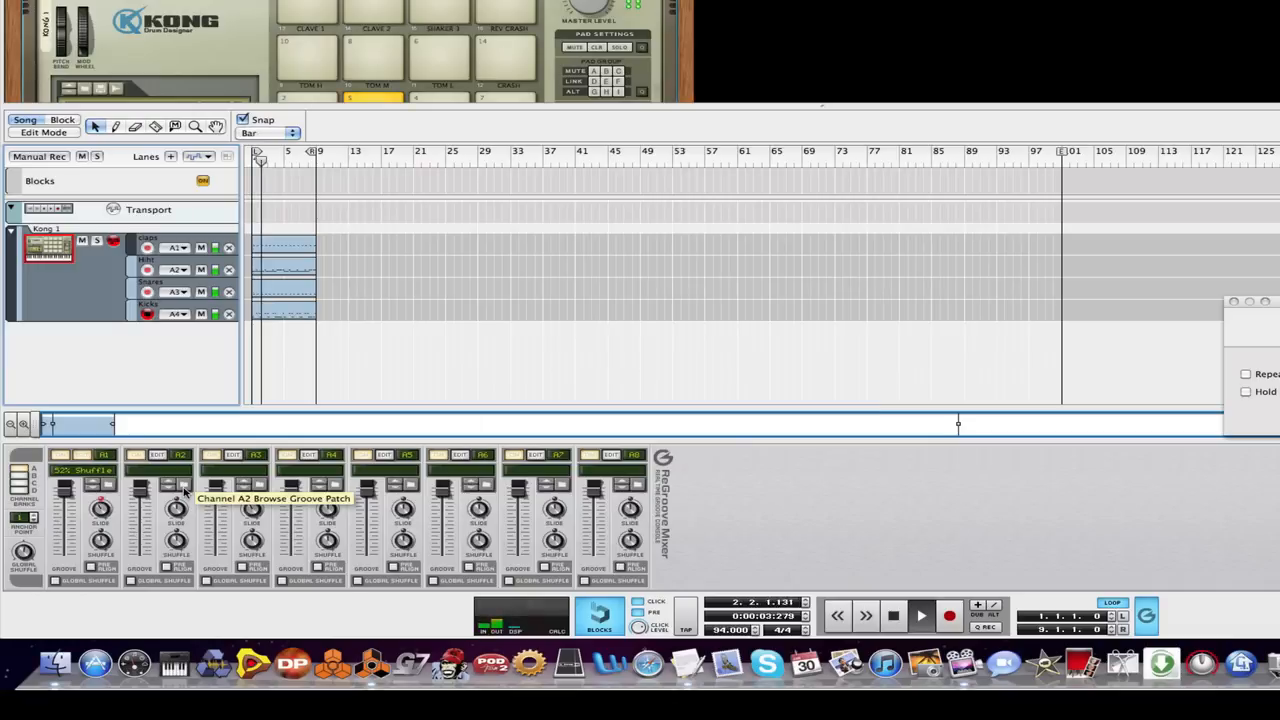
Load the Bobby B groove patch from the Vinyl folder into groove channel A2 for the hi-hats.
click(288, 420)
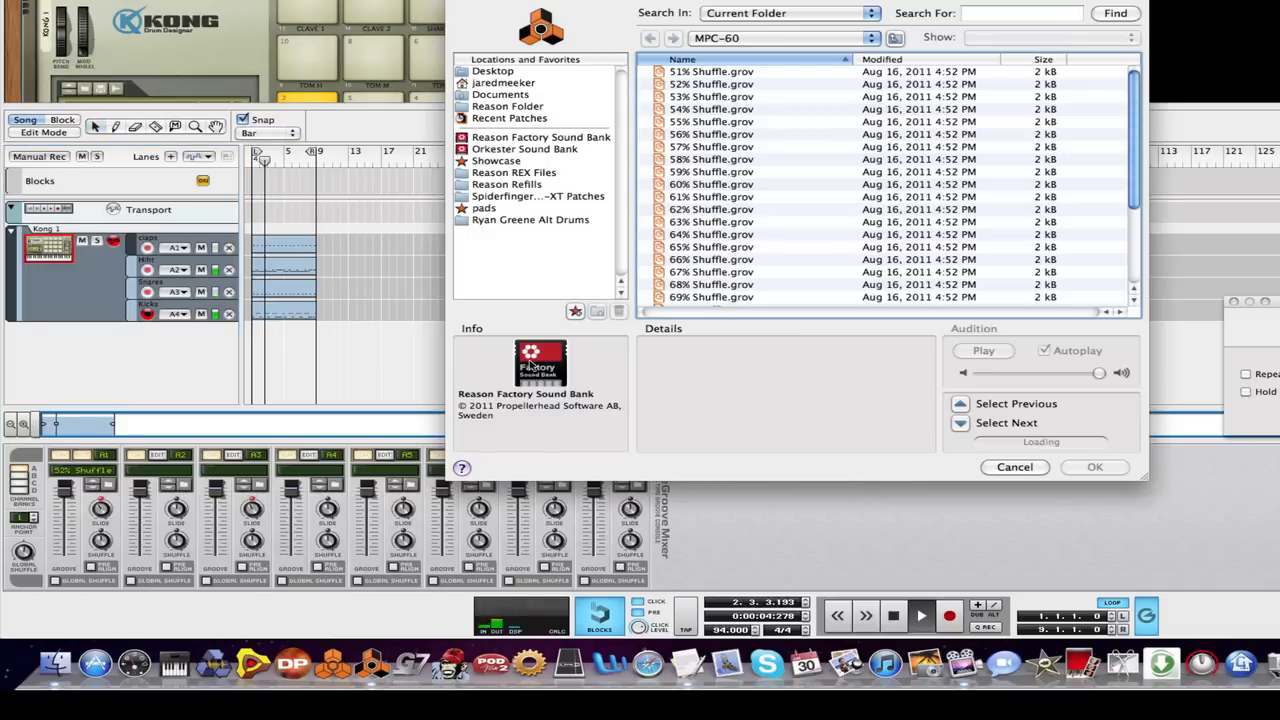
click(762, 108)
click(778, 40)
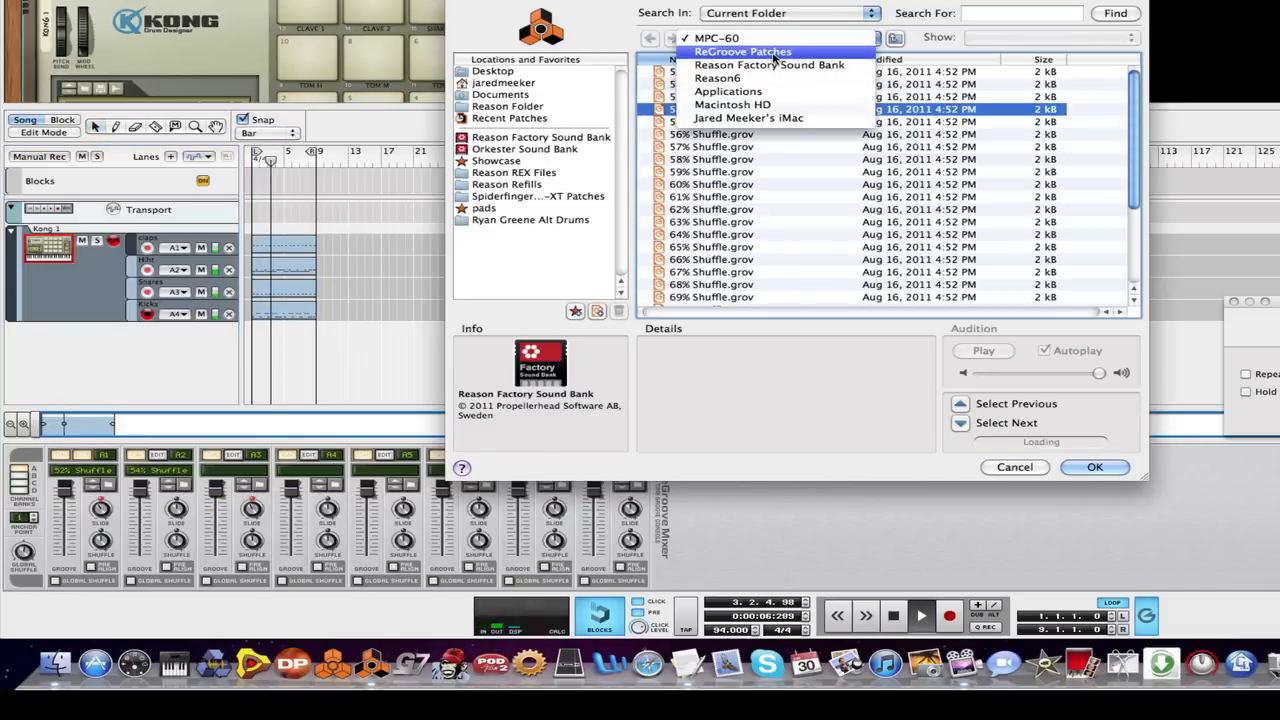
click(776, 52)
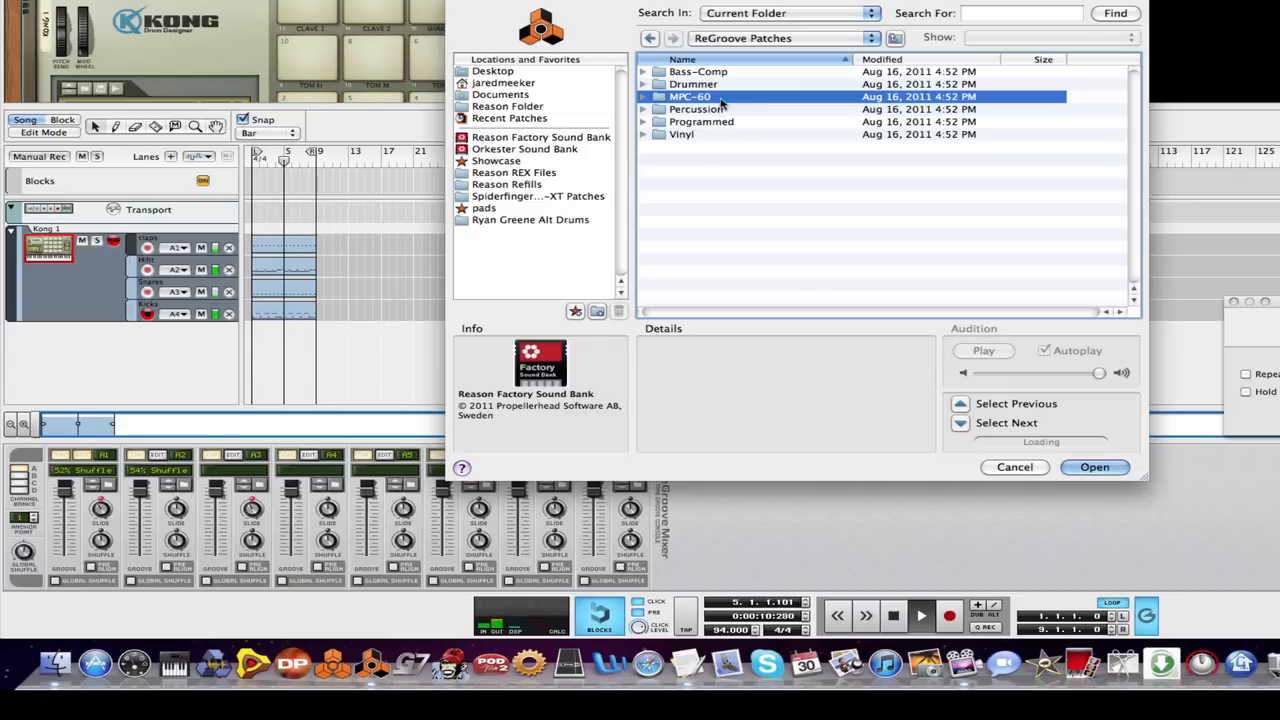
double_click(708, 135)
double_click(742, 74)
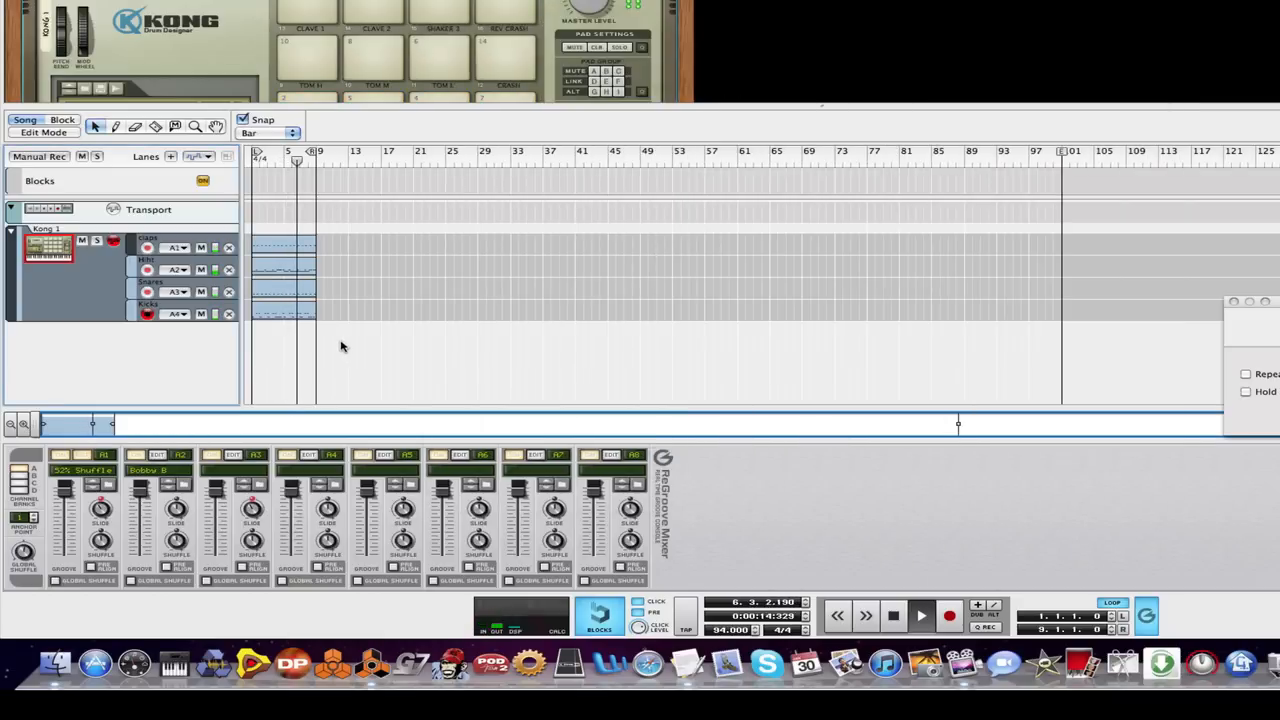
Load the Funkey D groove patch from the Vinyl folder into groove channel A4 for the kicks.
click(334, 487)
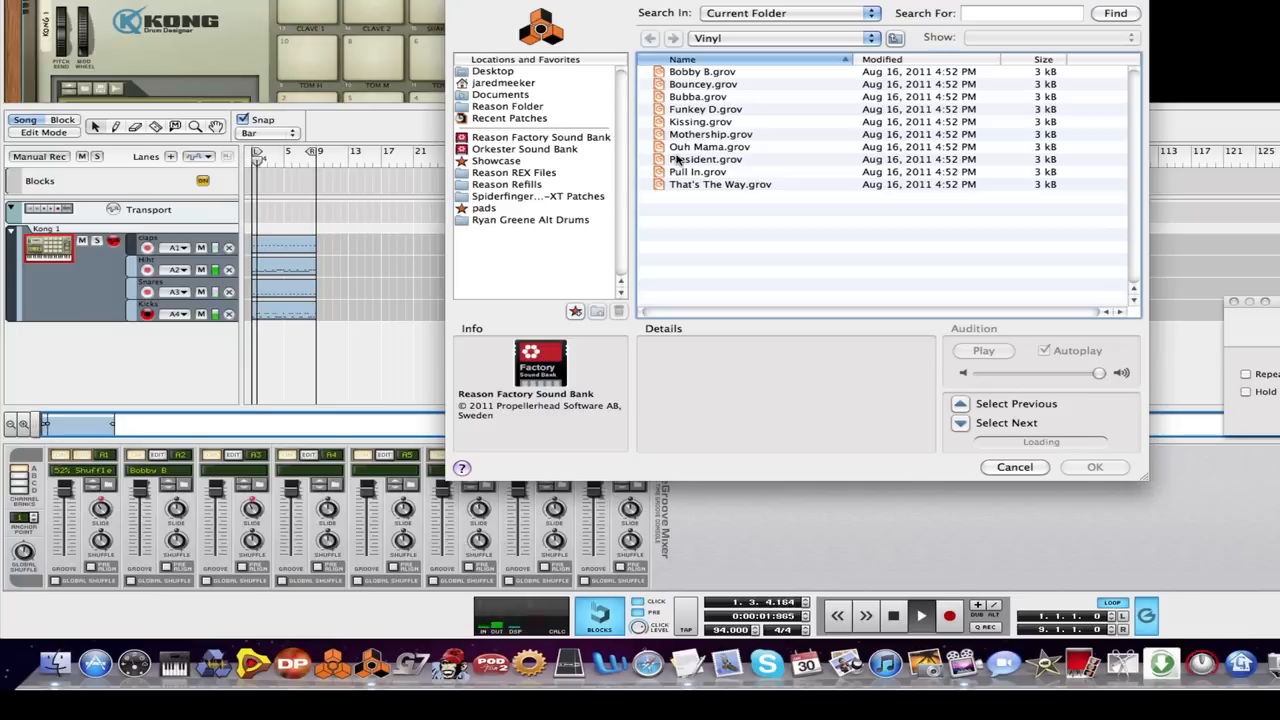
click(740, 110)
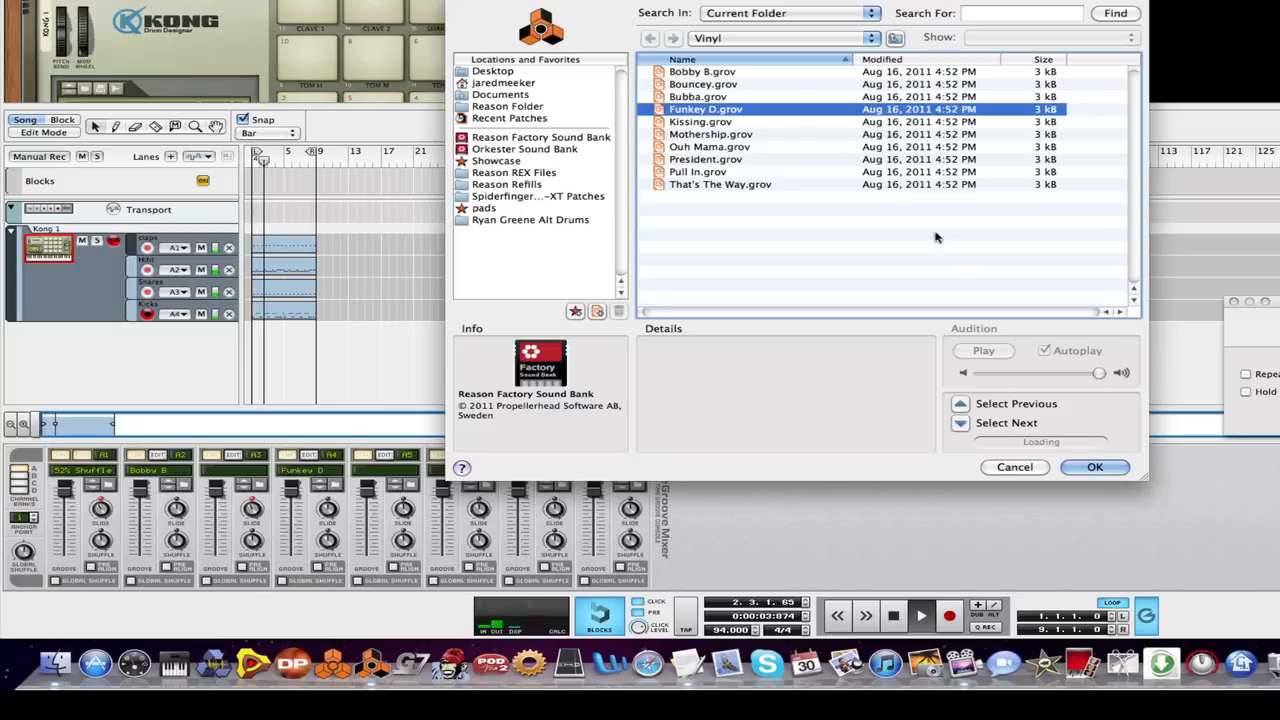
click(1100, 467)
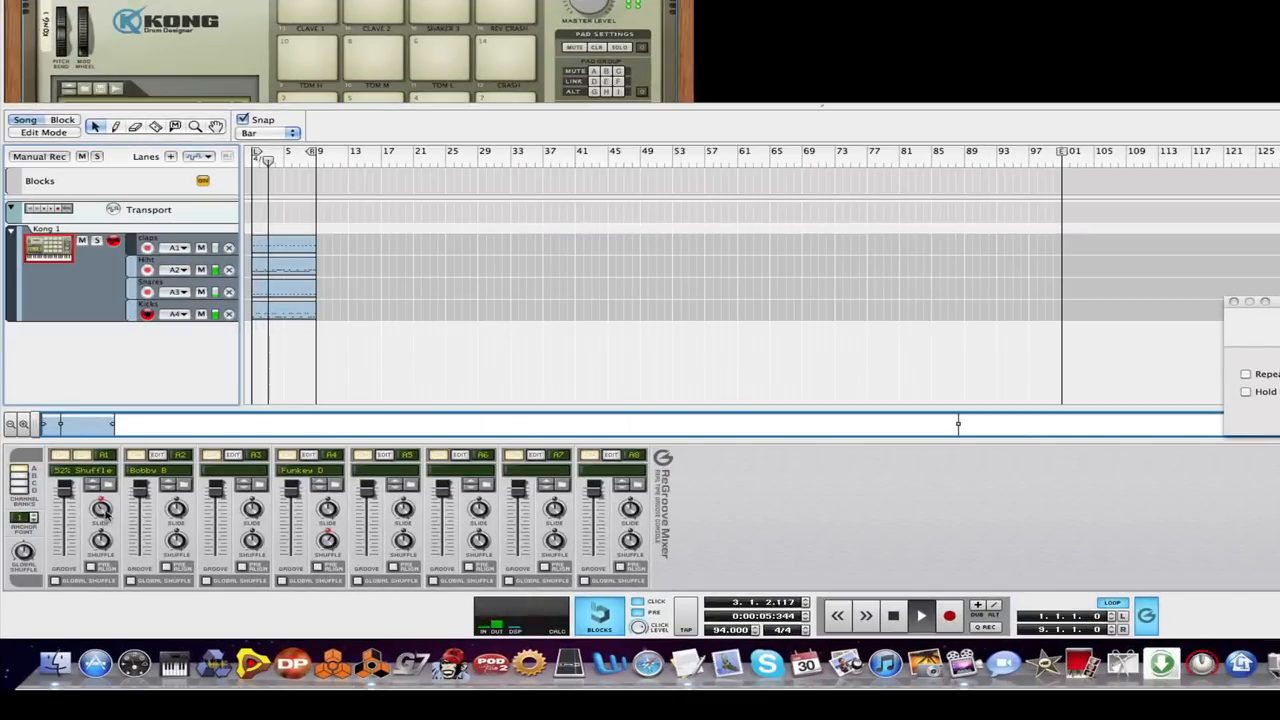
mouse_move(66, 502)
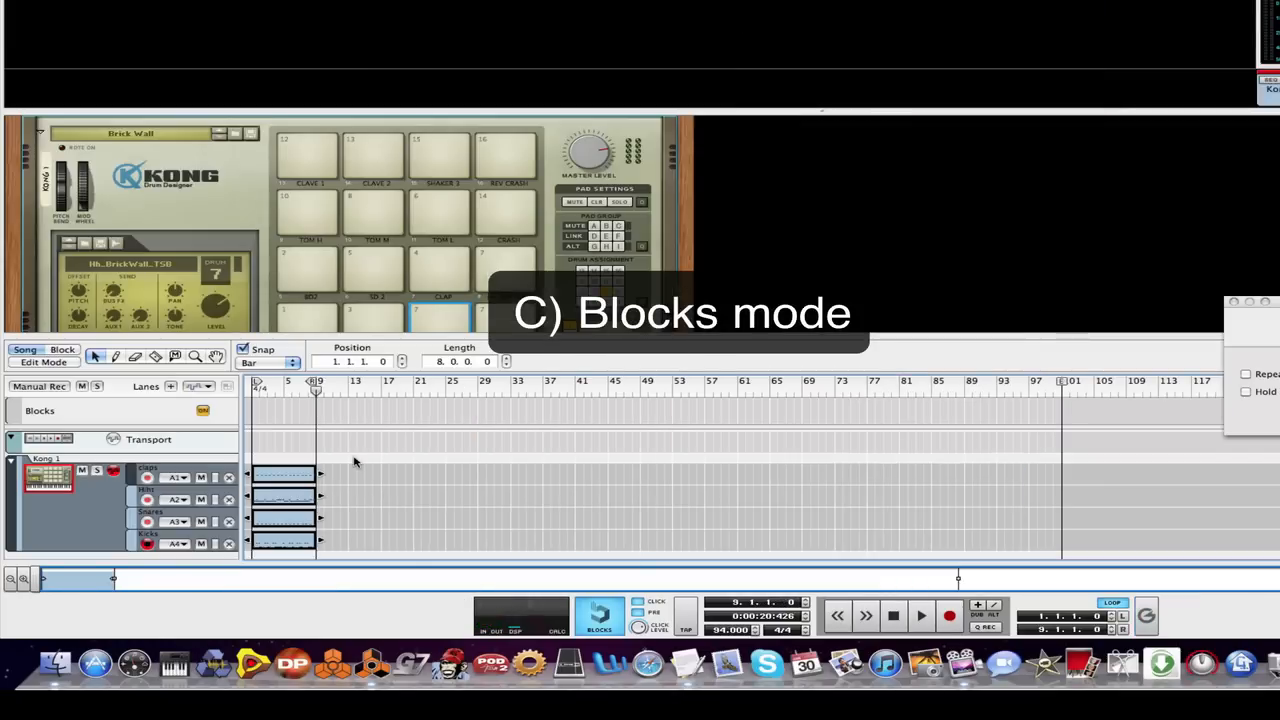
Cut the four drum clips from the song arrangement and paste them into Block 1 at bar 1.
right_click(282, 474)
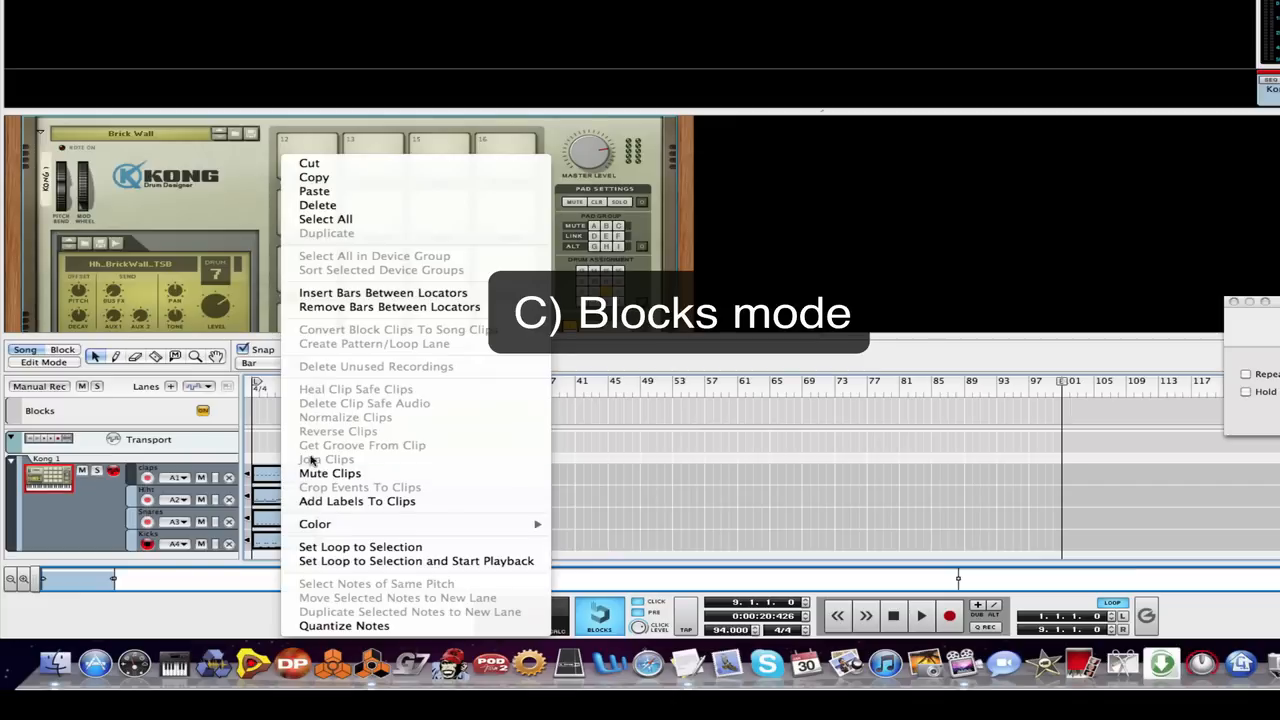
click(330, 165)
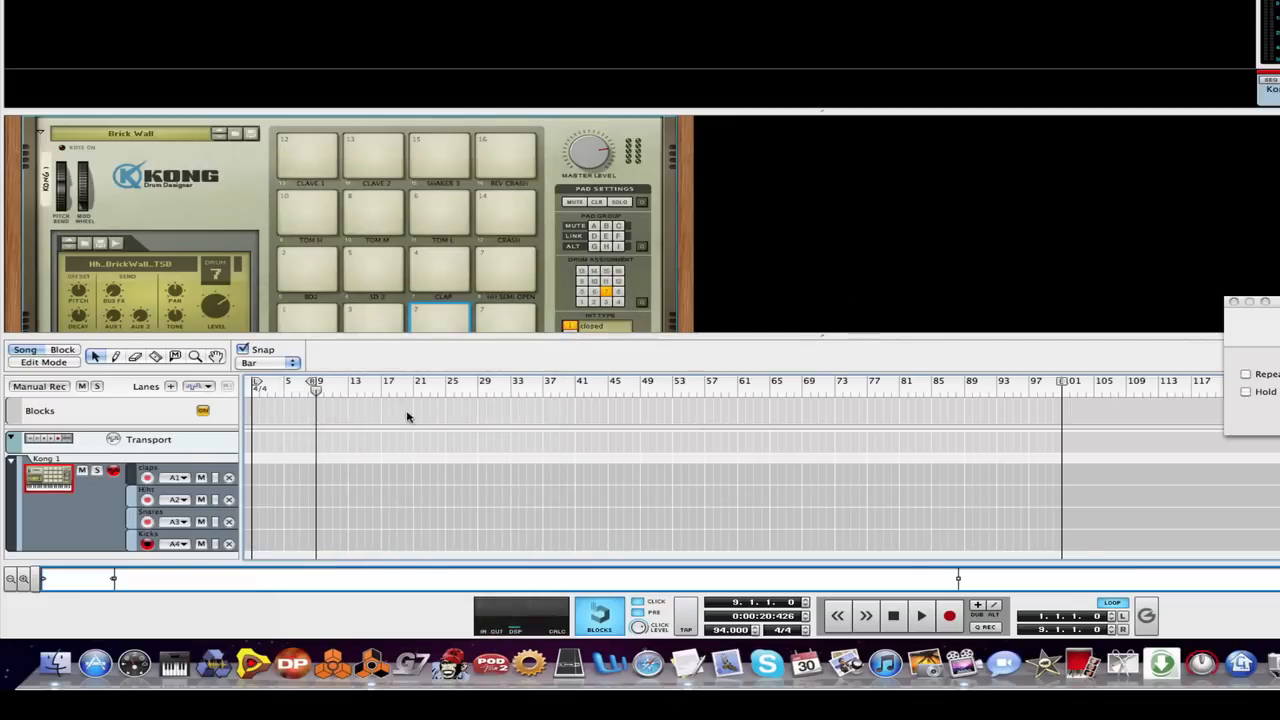
drag(362, 330, 362, 202)
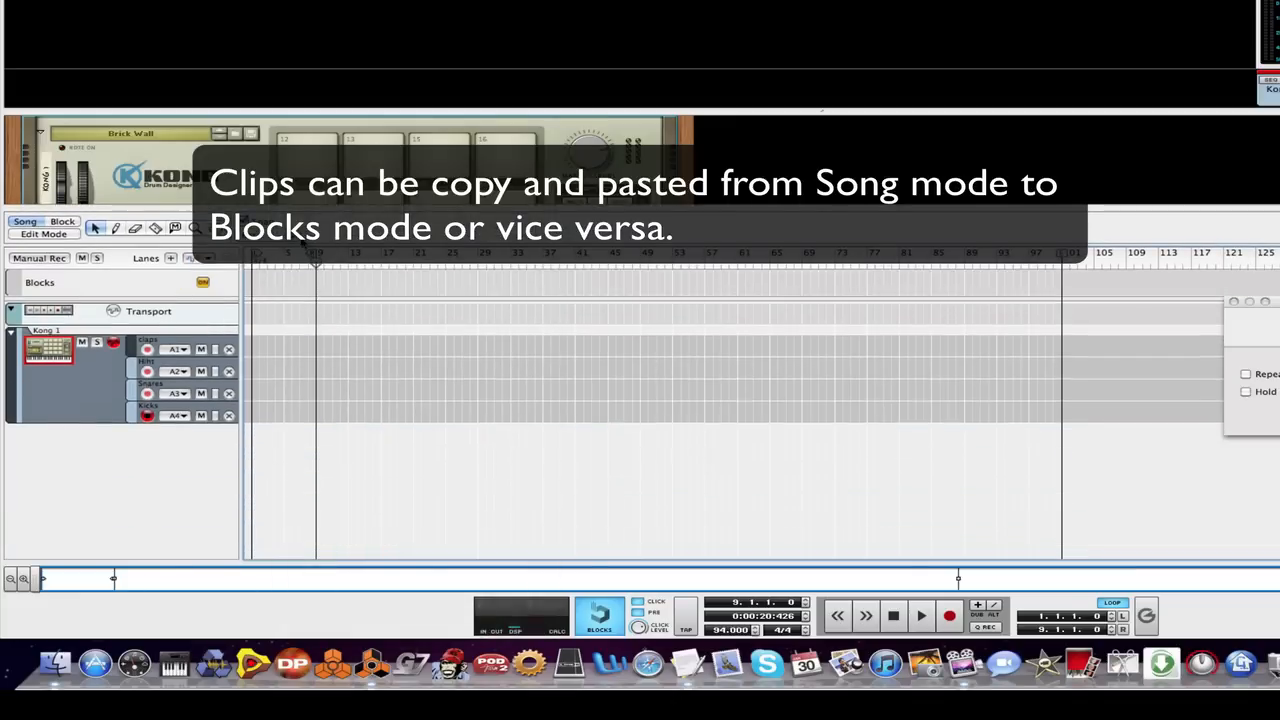
click(62, 222)
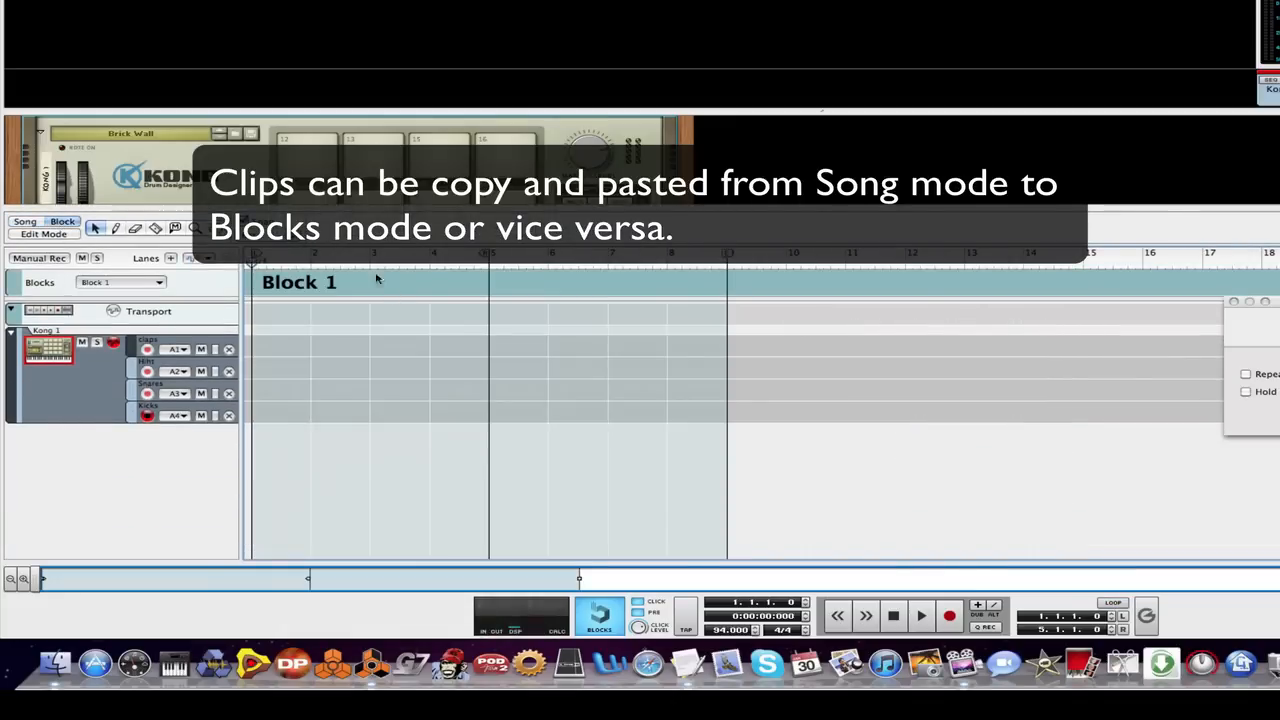
right_click(266, 345)
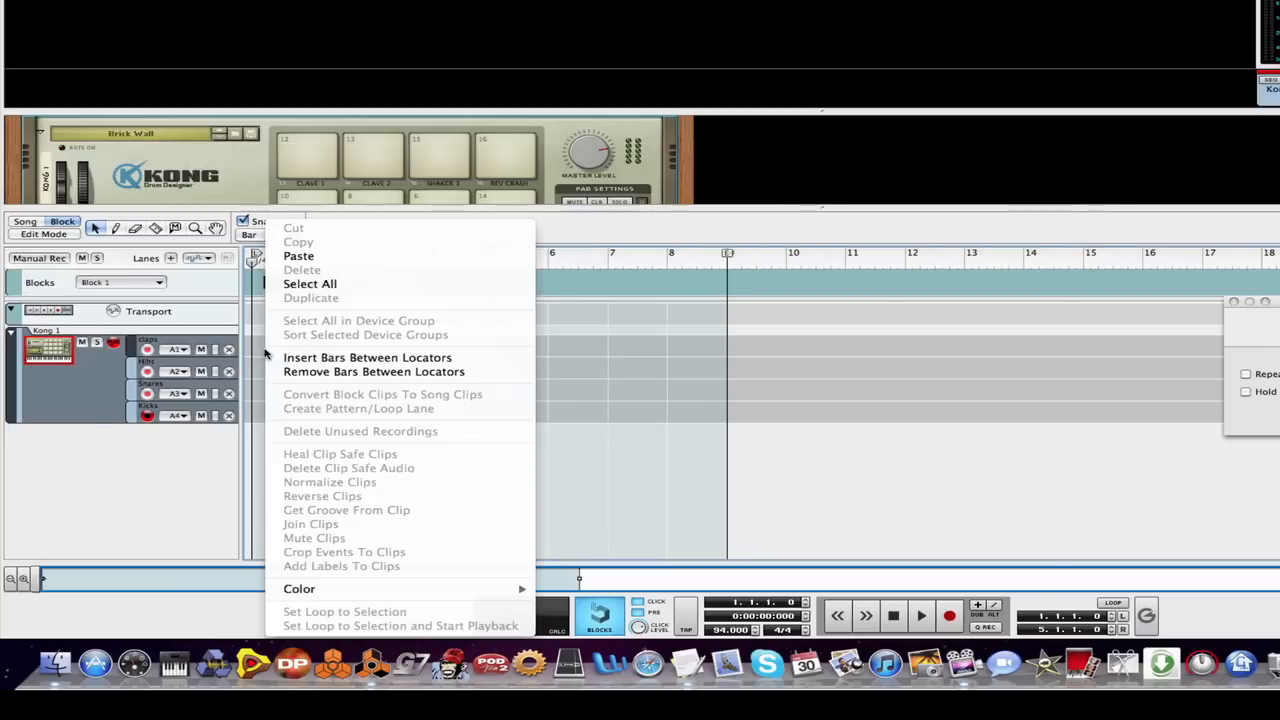
click(290, 256)
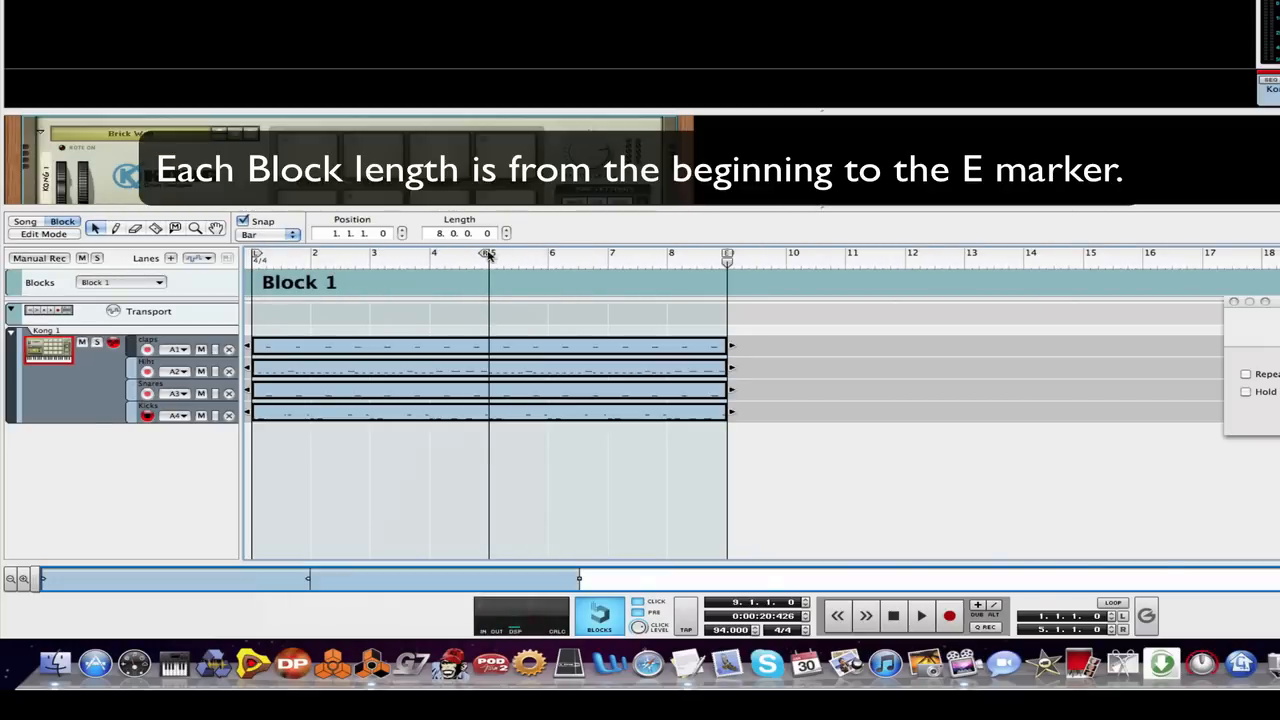
Move Block 1's right loop locator to the end marker at bar 9 and rename the block as Intro.
mouse_move(505, 260)
mouse_down()
mouse_move(725, 272)
mouse_move(530, 274)
mouse_move(726, 275)
mouse_up()
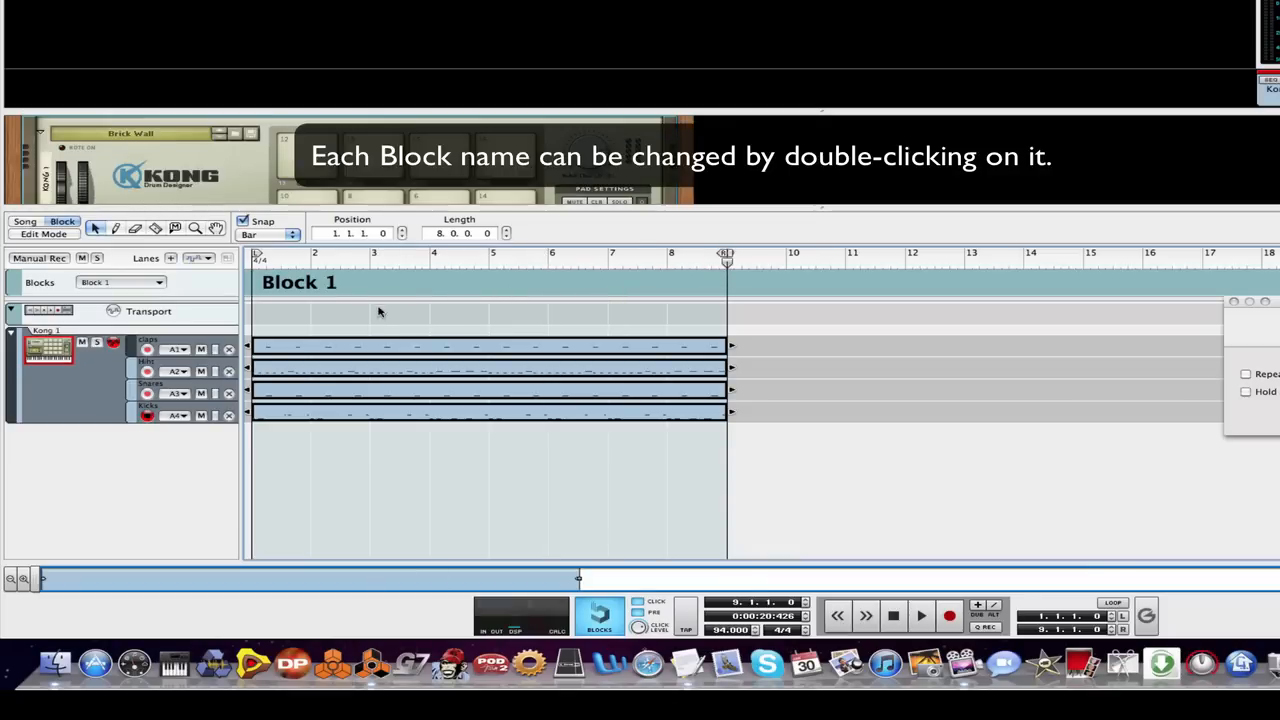
double_click(286, 286)
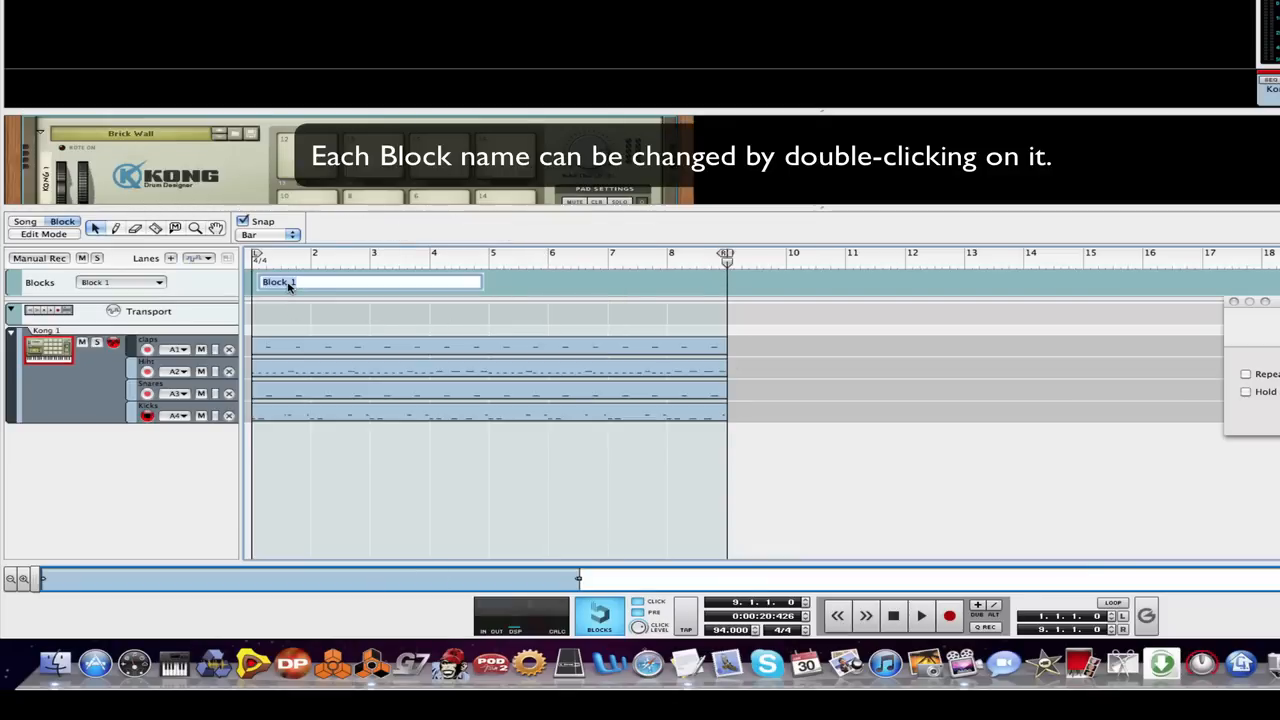
text(In)
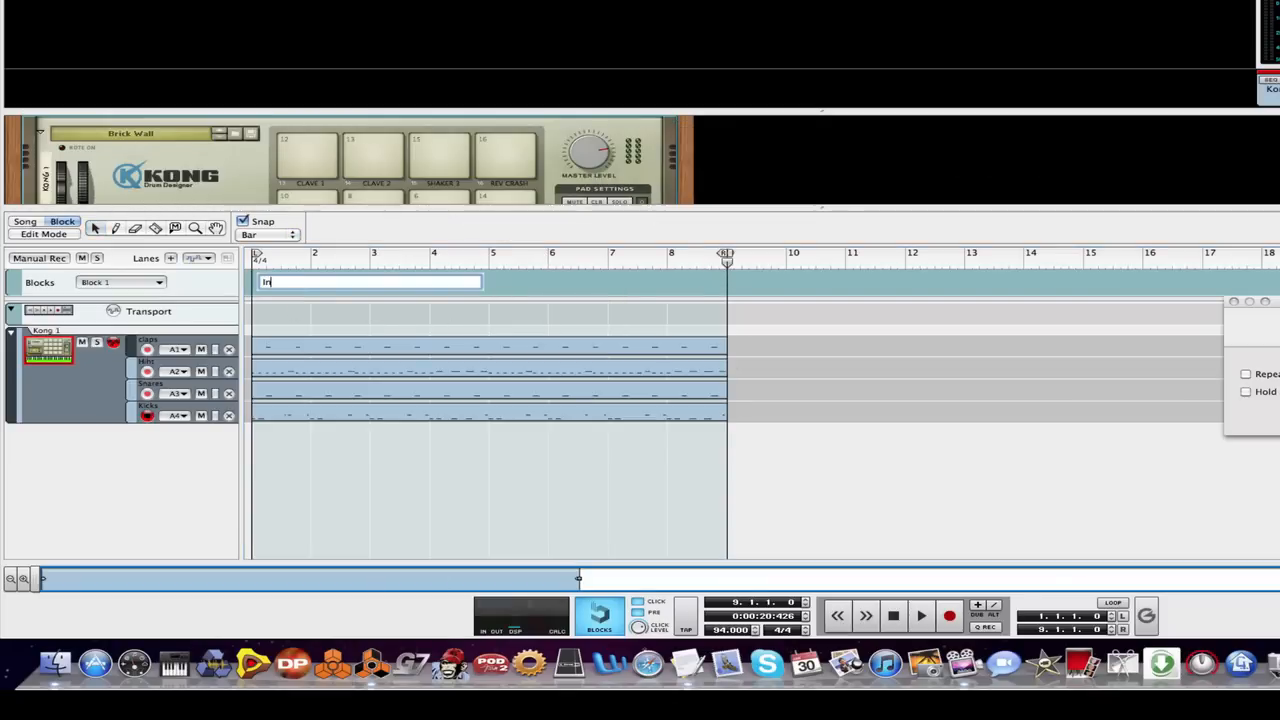
text(tro)
key(Return)
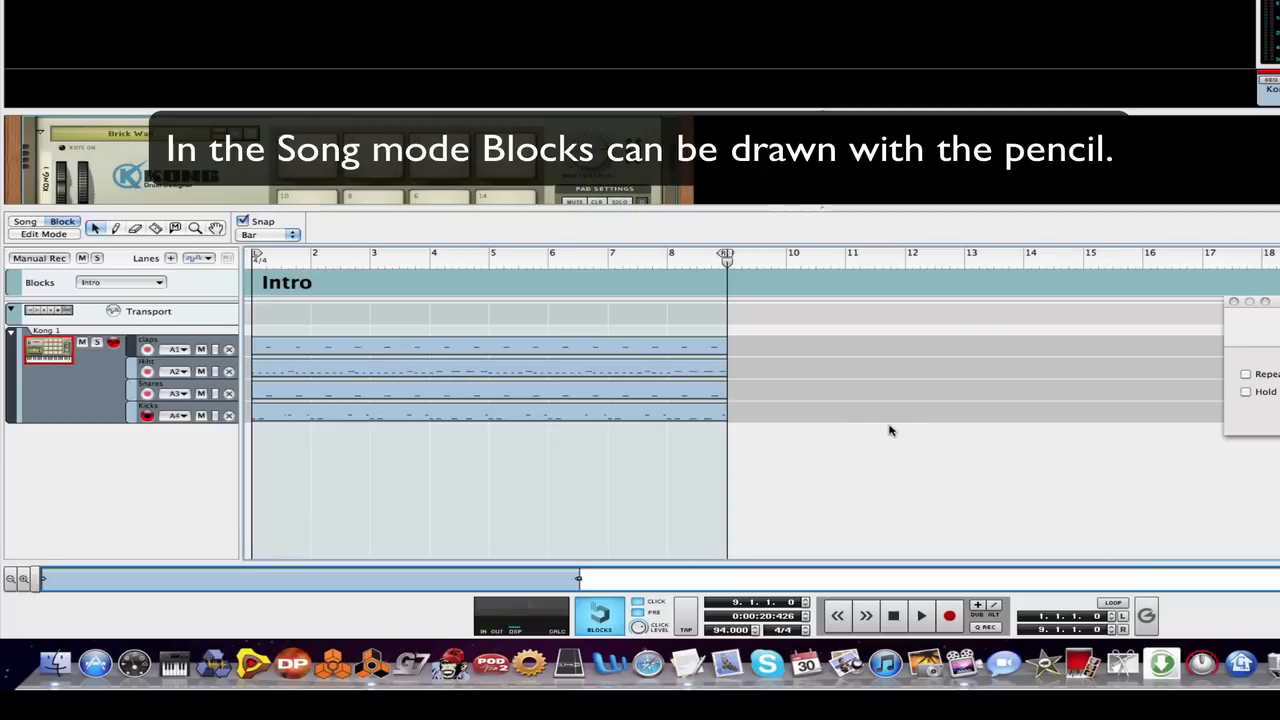
In the song arrangement, draw a four-bar Intro block clip from bar 1 and a 16-bar one from bar 5.
click(25, 222)
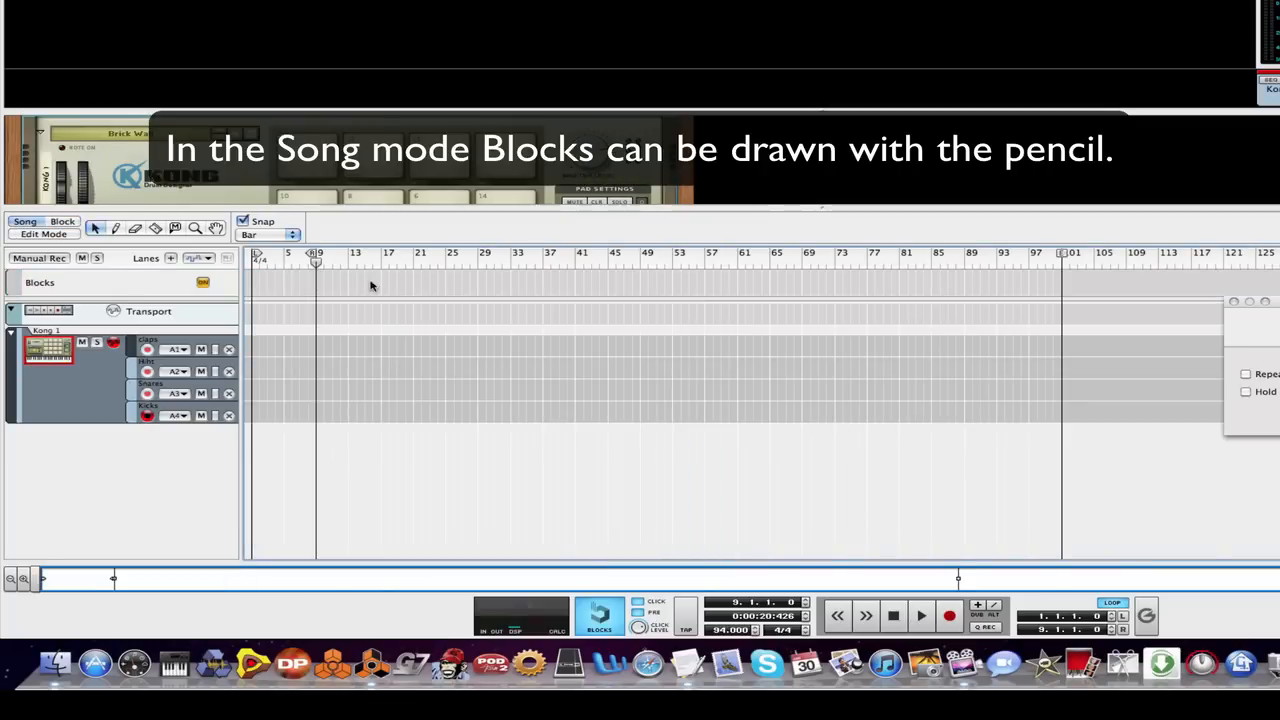
click(116, 228)
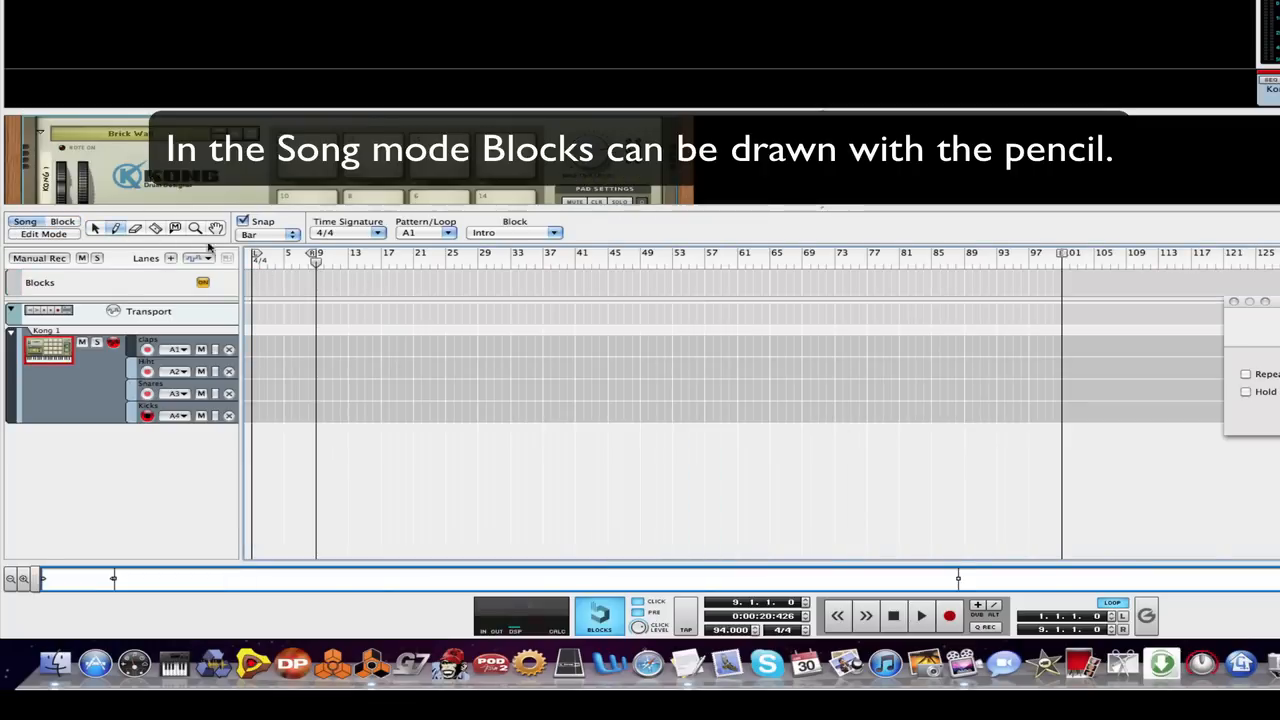
click(265, 284)
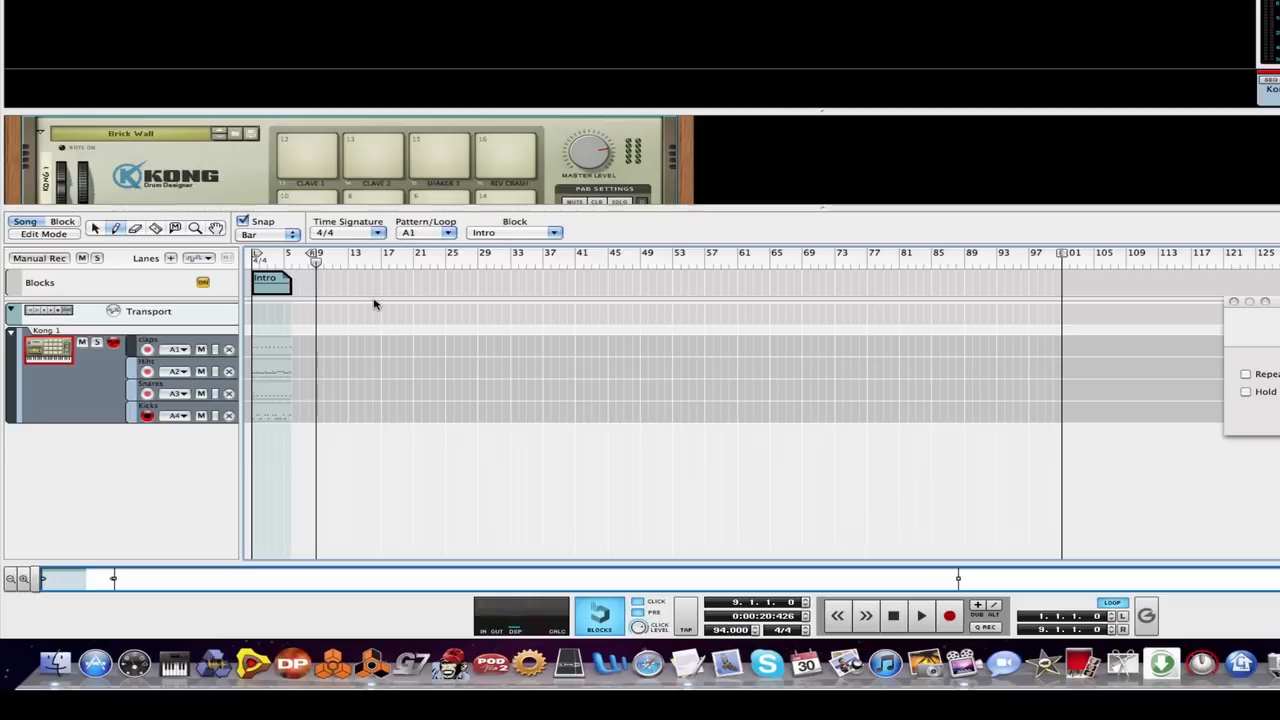
click(116, 228)
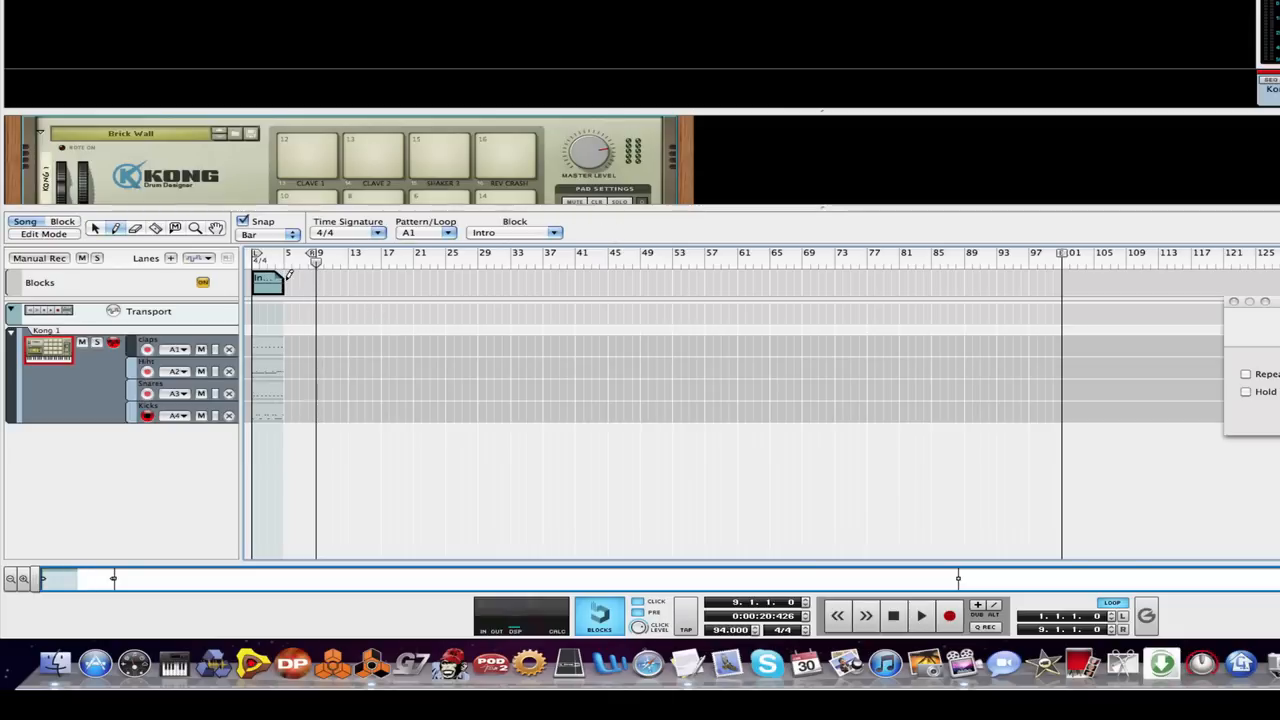
drag(289, 275, 412, 280)
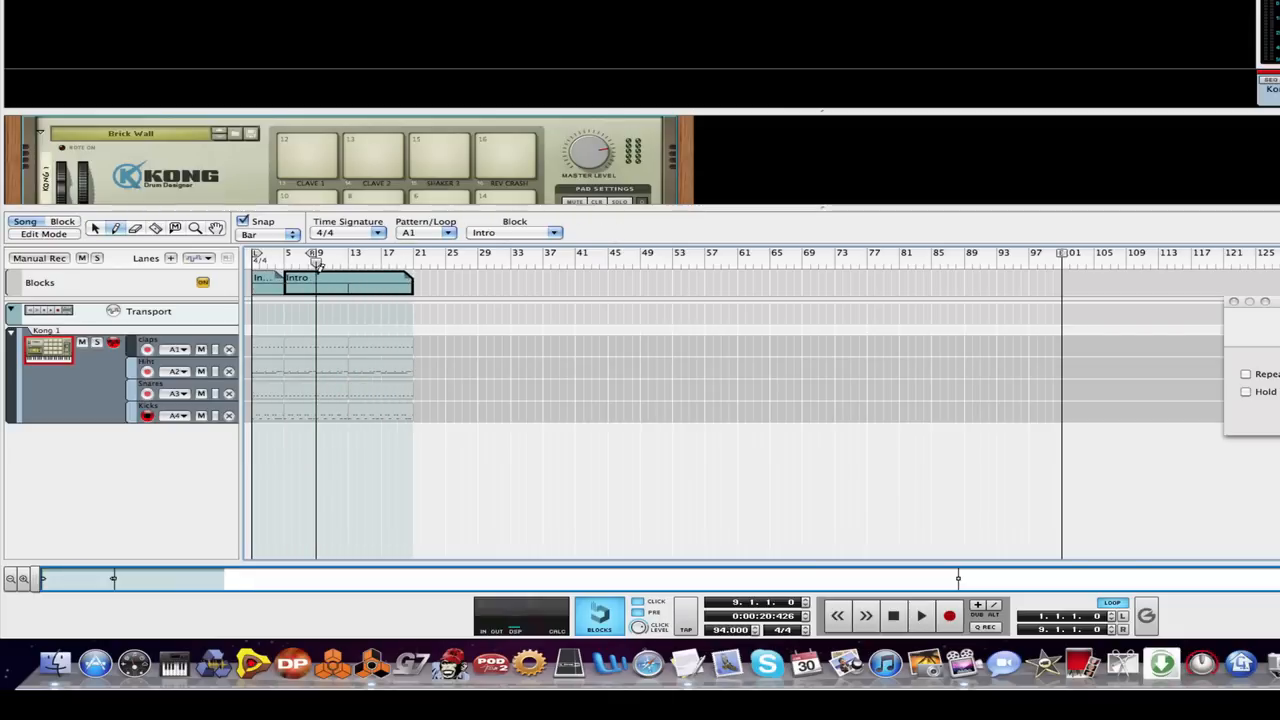
Copy all four drum clips from the Intro block and paste them into Block 2.
click(95, 228)
click(310, 280)
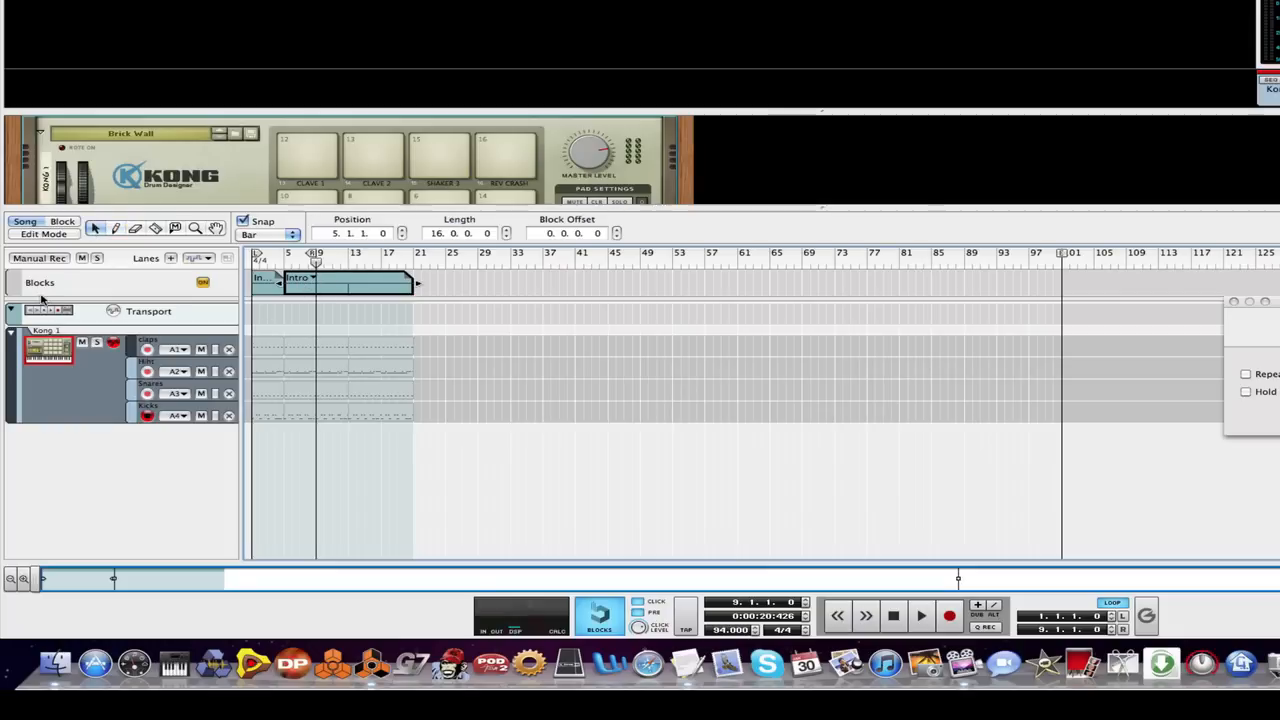
double_click(343, 289)
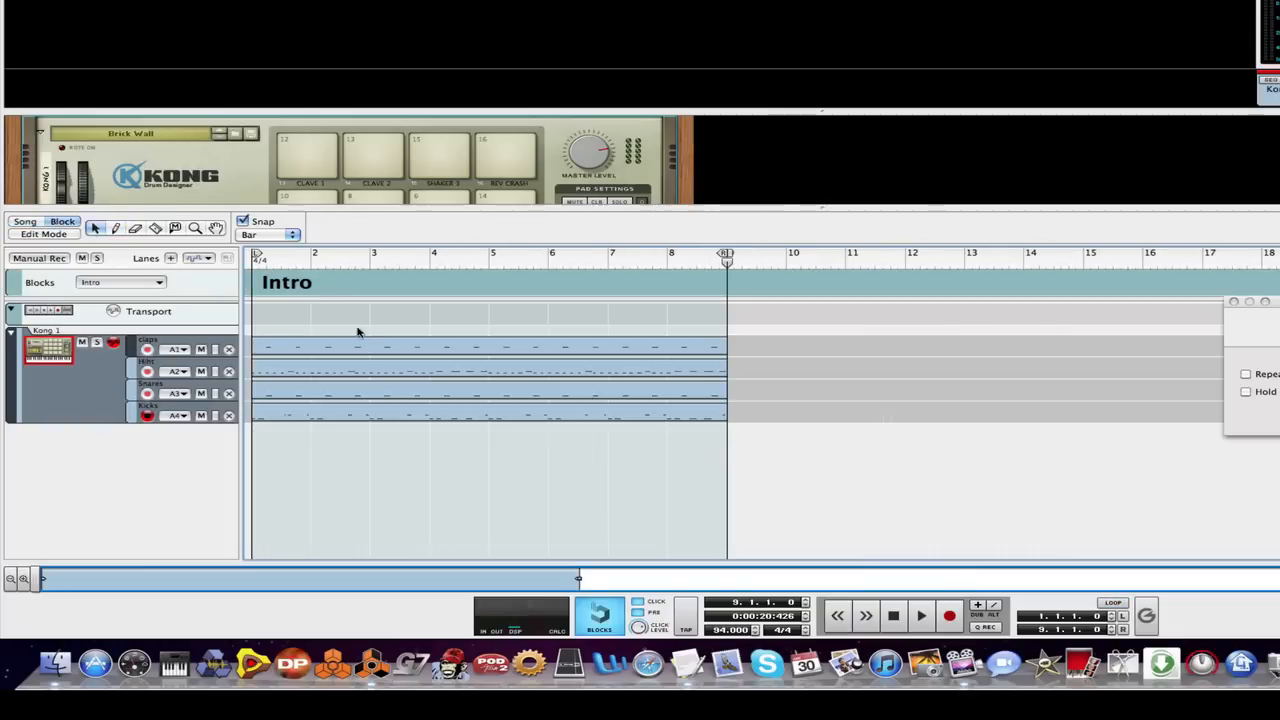
drag(836, 335, 246, 446)
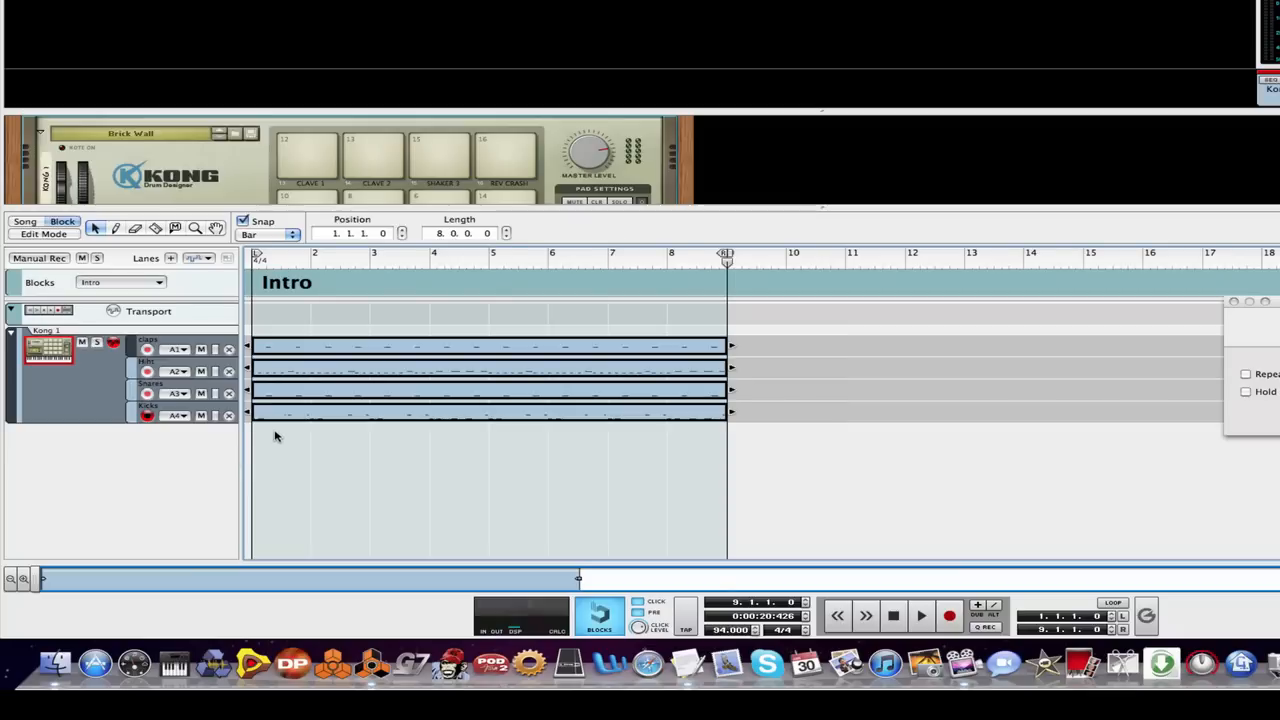
click(112, 287)
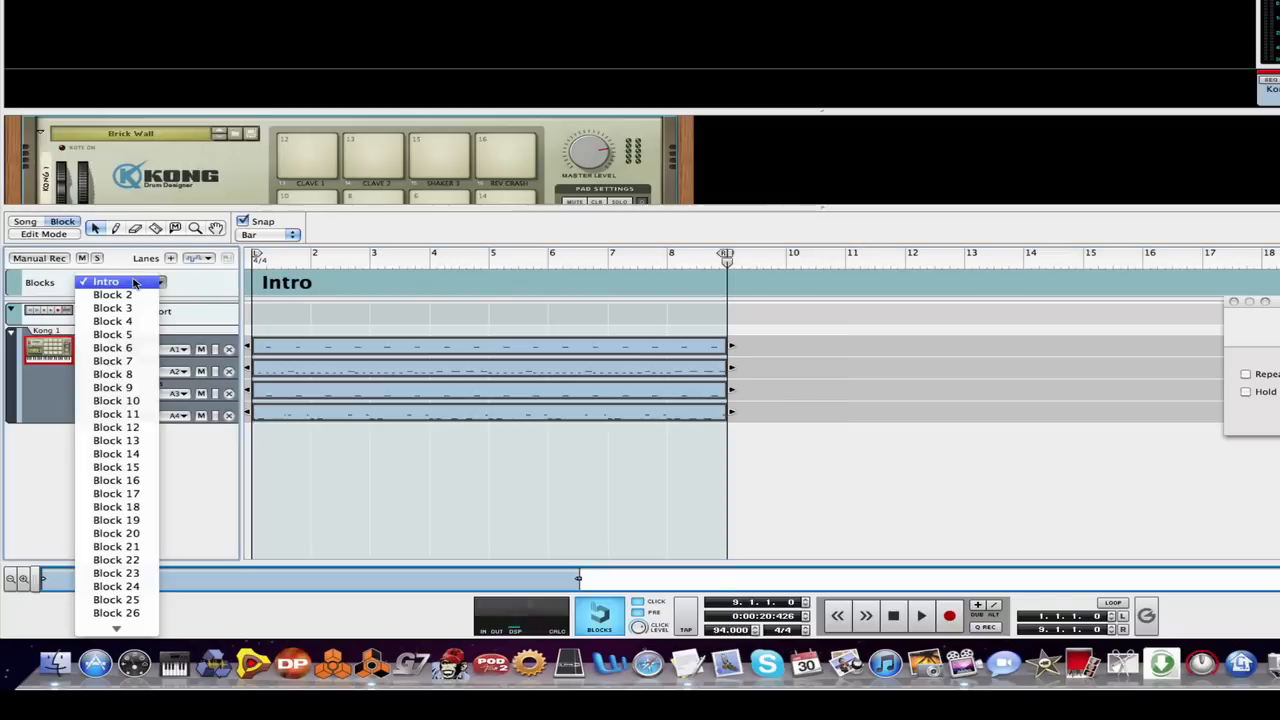
click(112, 296)
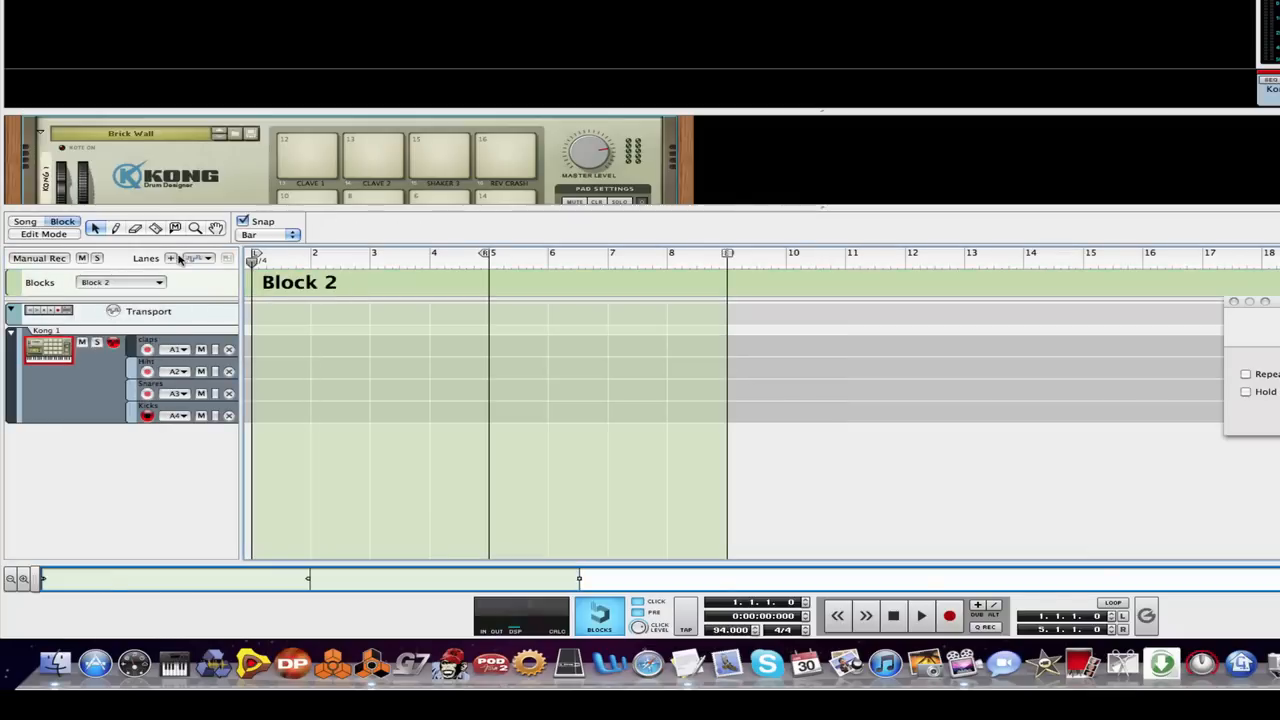
key(super+v)
Rename Block 2 as Verse and record a faster 16th-note hi-hat pattern on its hi-hat lane.
double_click(300, 284)
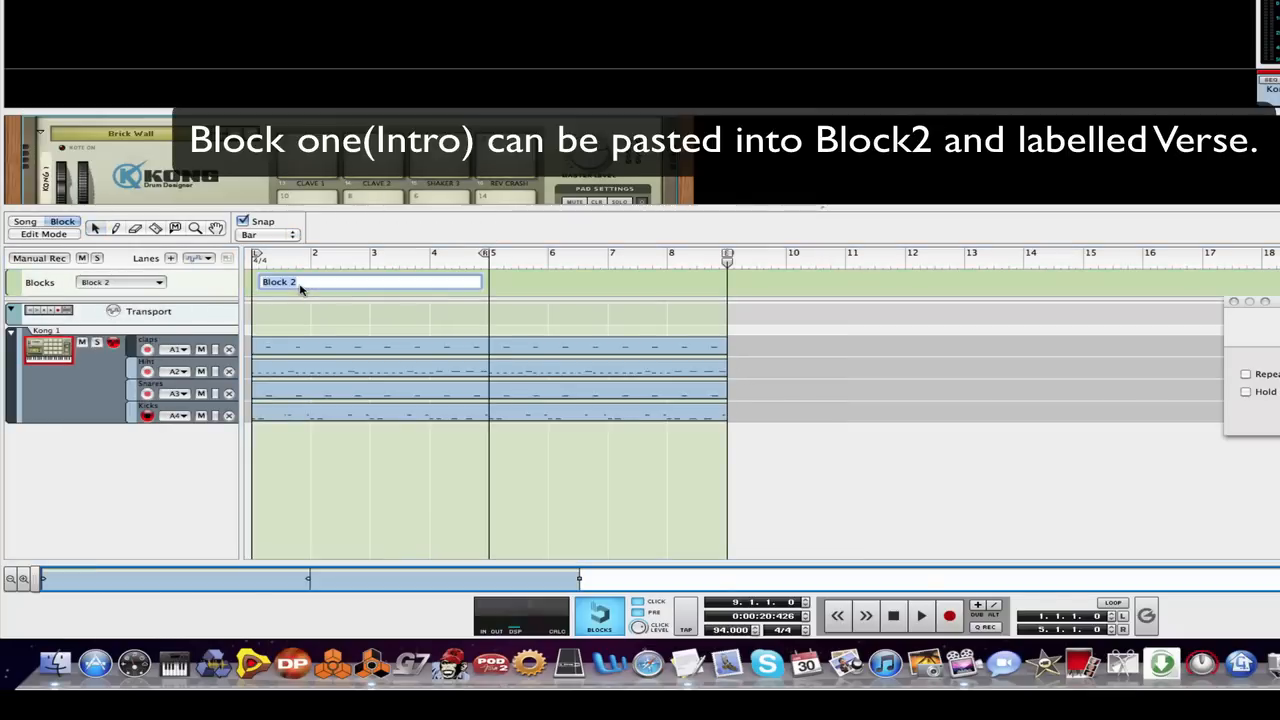
text(Verse)
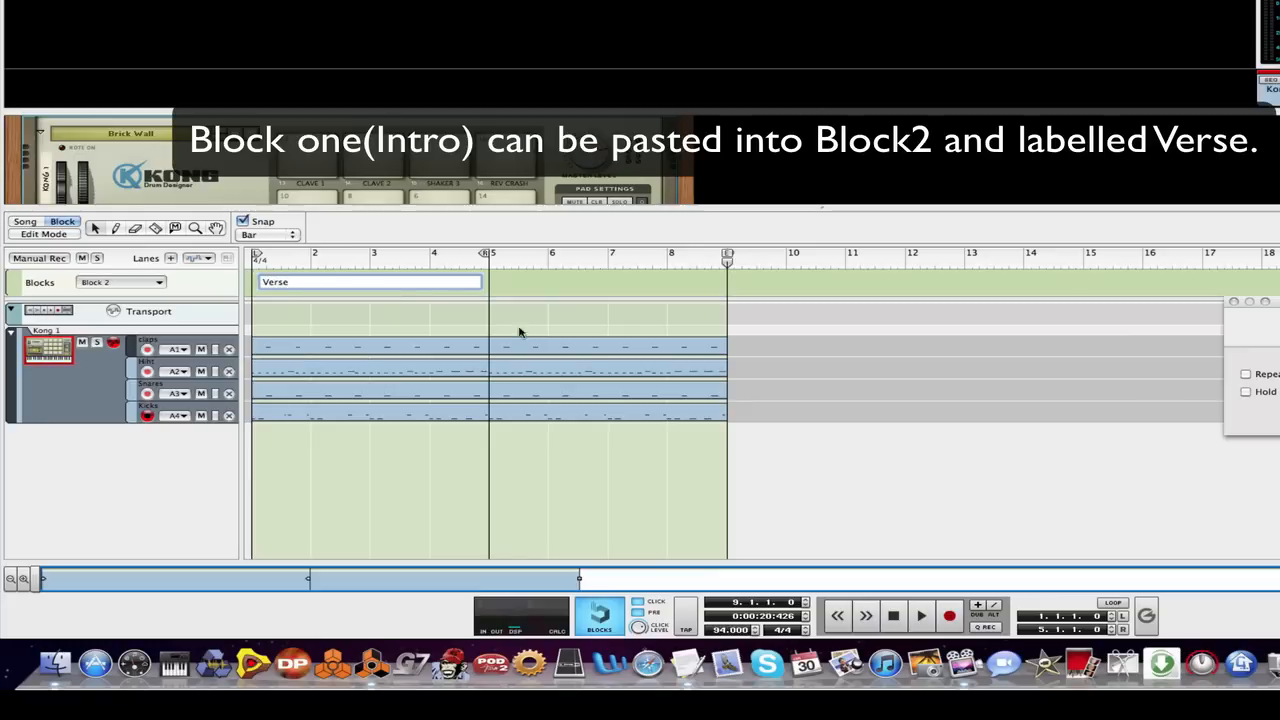
key(Return)
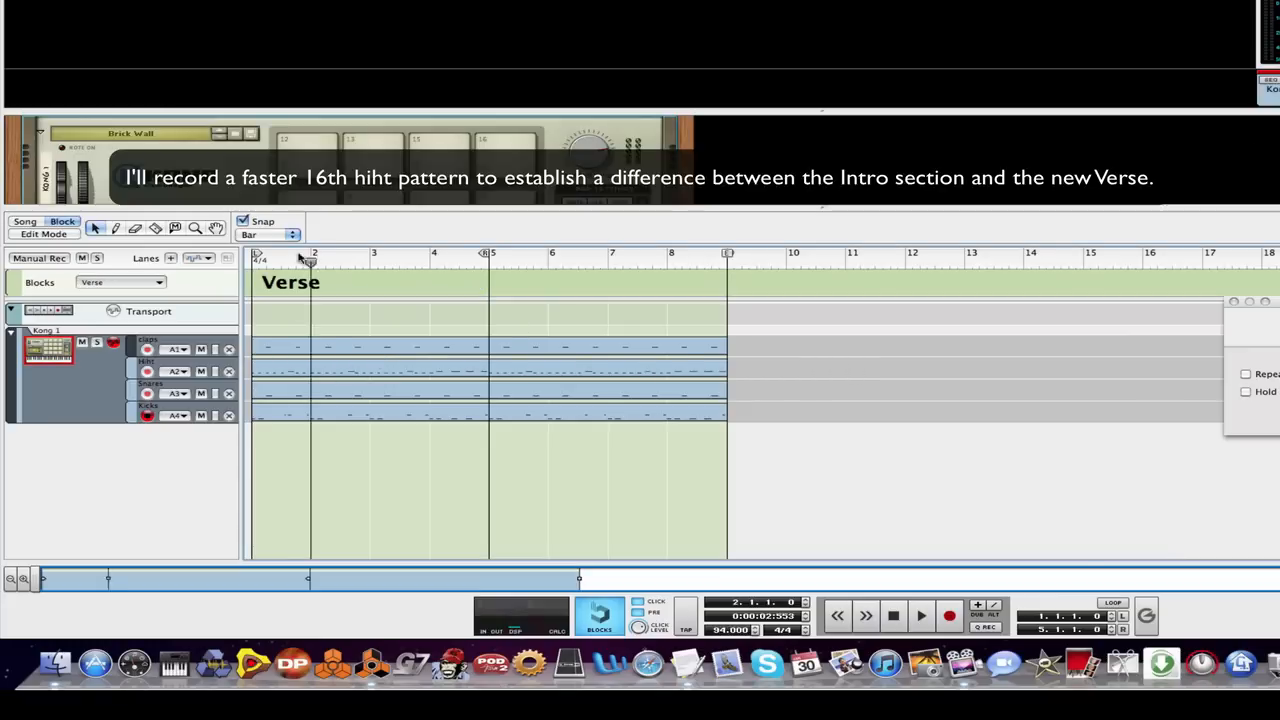
click(291, 373)
click(948, 616)
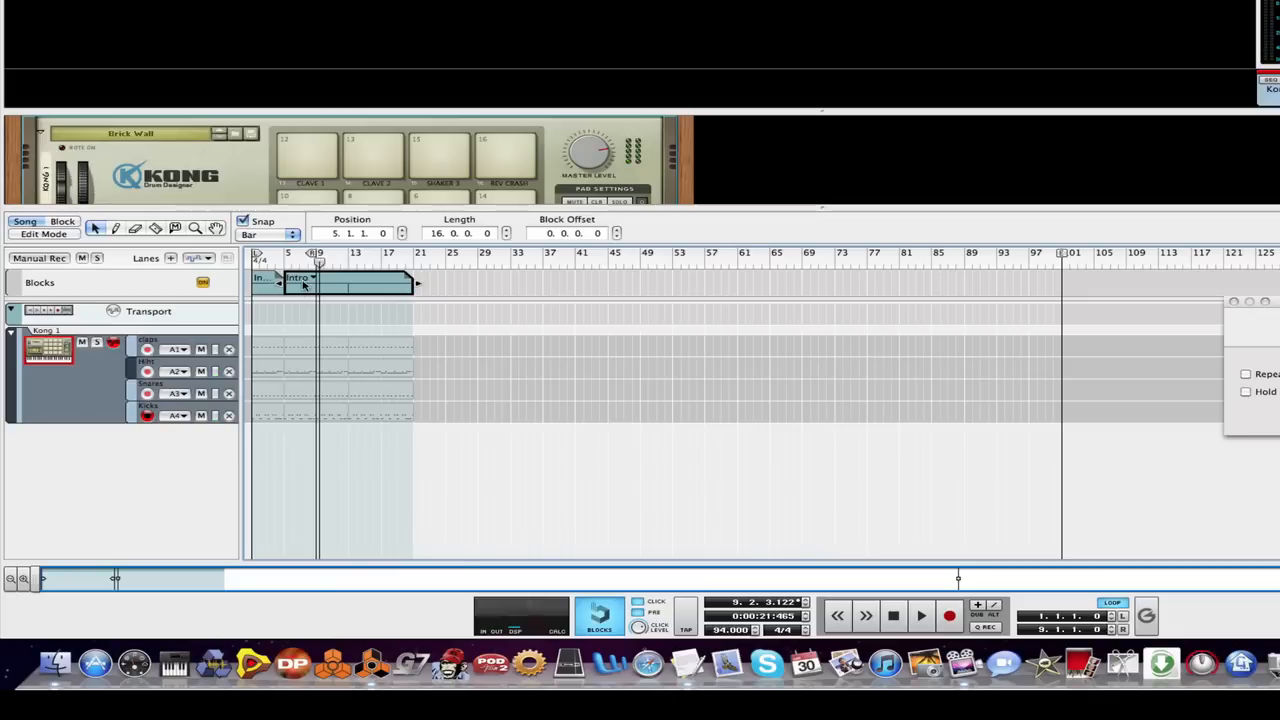
Switch the second block clip in the song to Verse and shorten it to 8 bars.
click(310, 280)
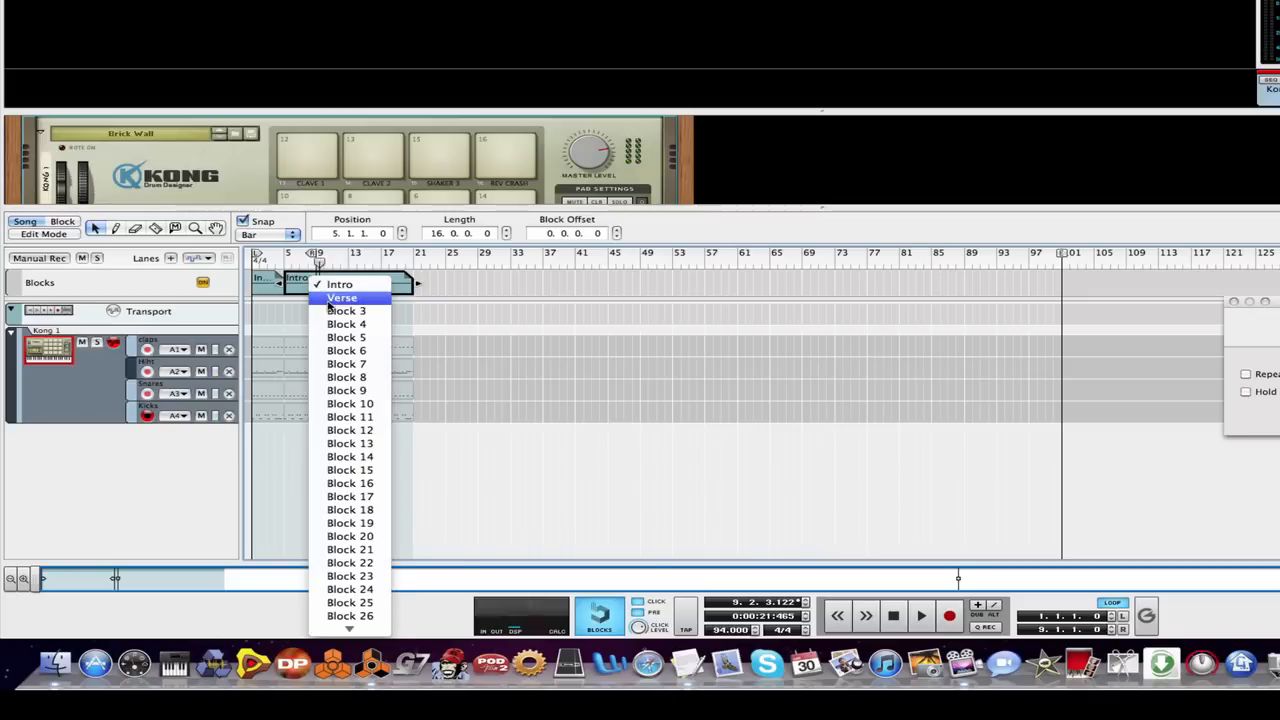
click(331, 299)
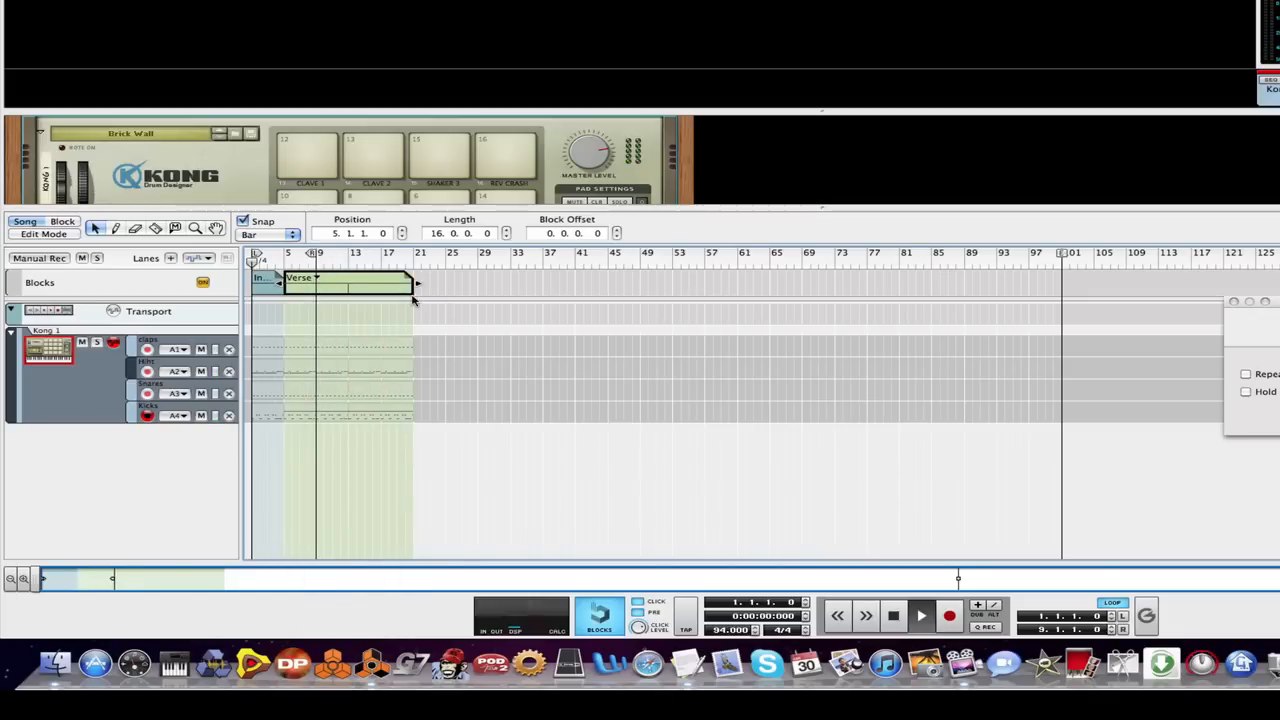
drag(415, 284, 349, 284)
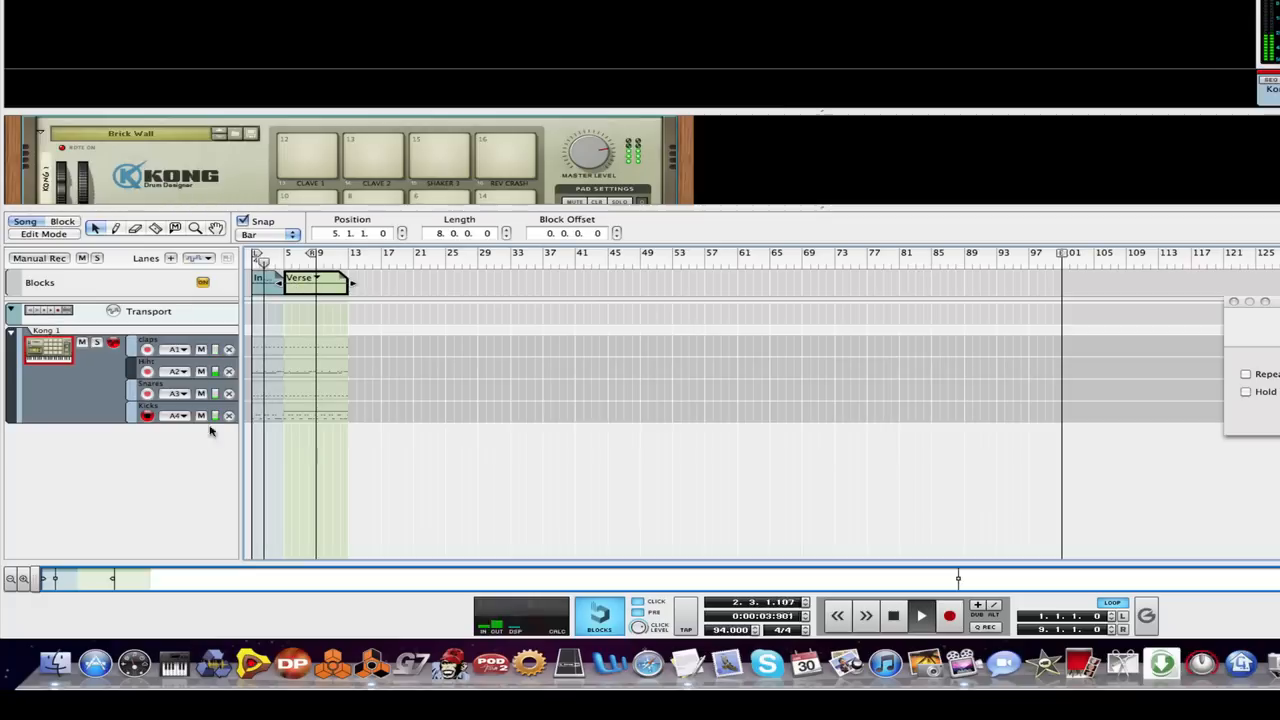
Mute the claps lane within the Intro block clip and the Snares lane within the Verse block clip.
click(23, 580)
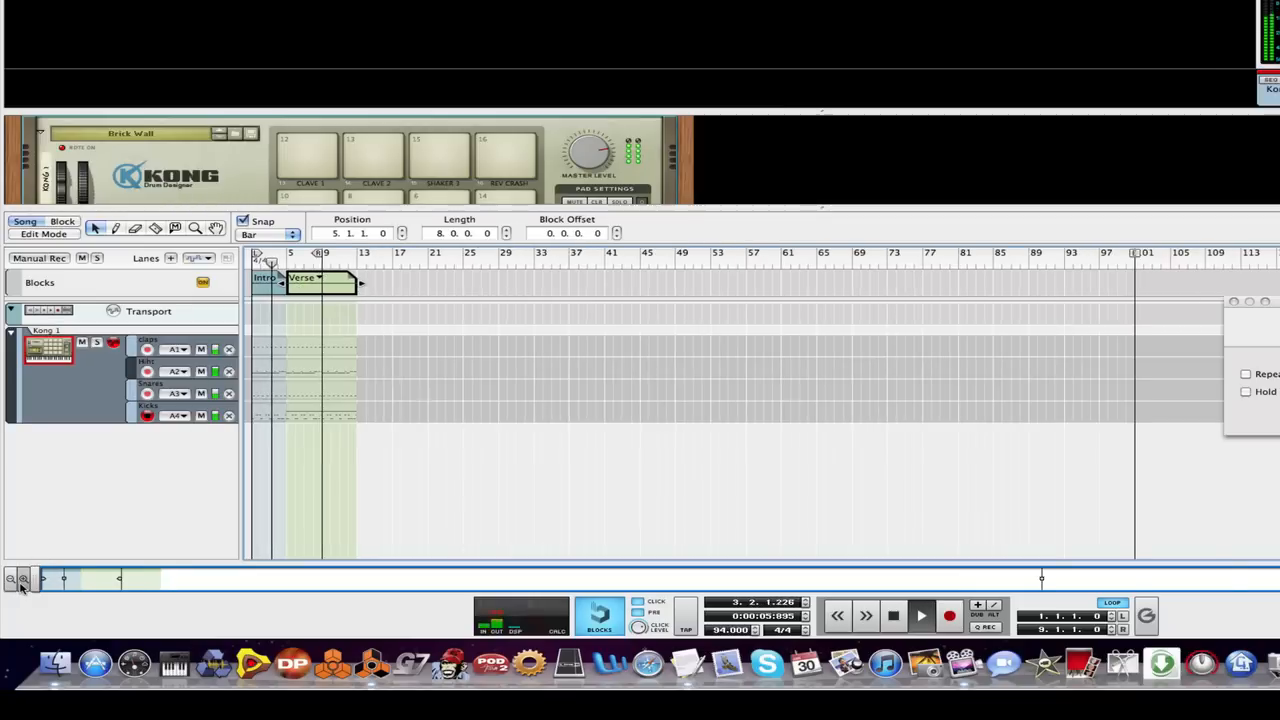
click(22, 583)
drag(159, 578, 45, 580)
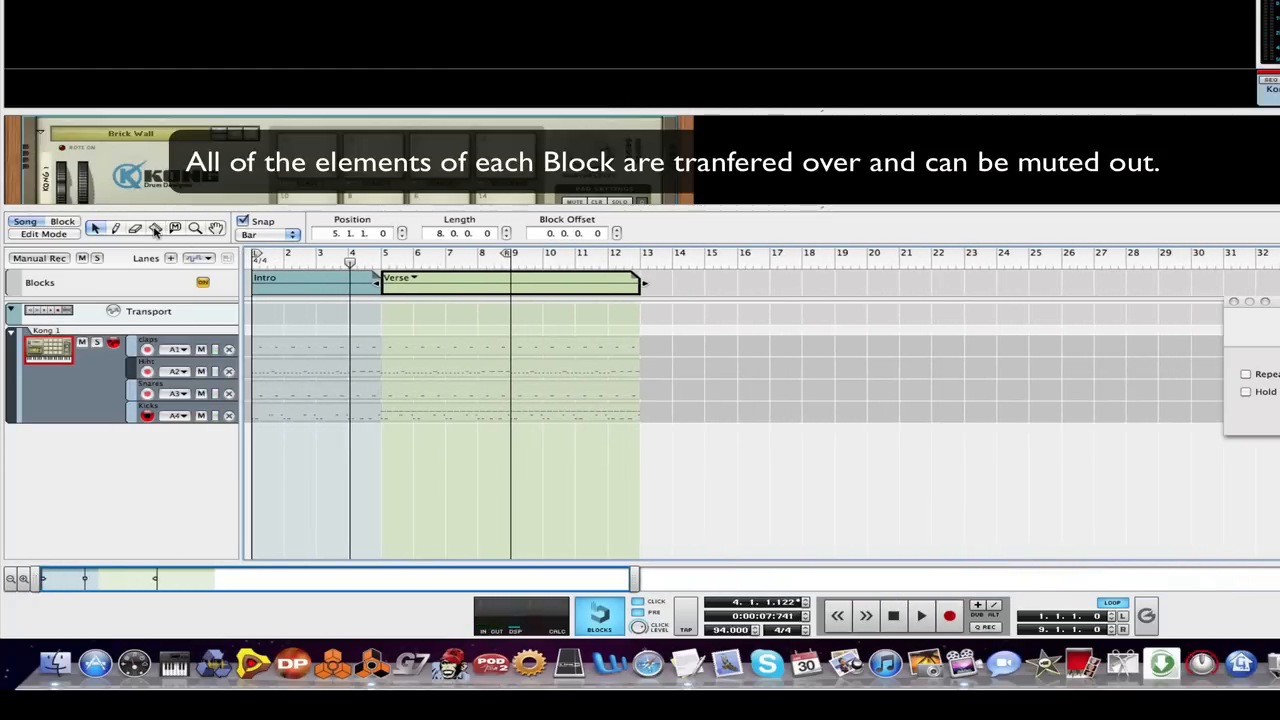
click(175, 228)
click(318, 343)
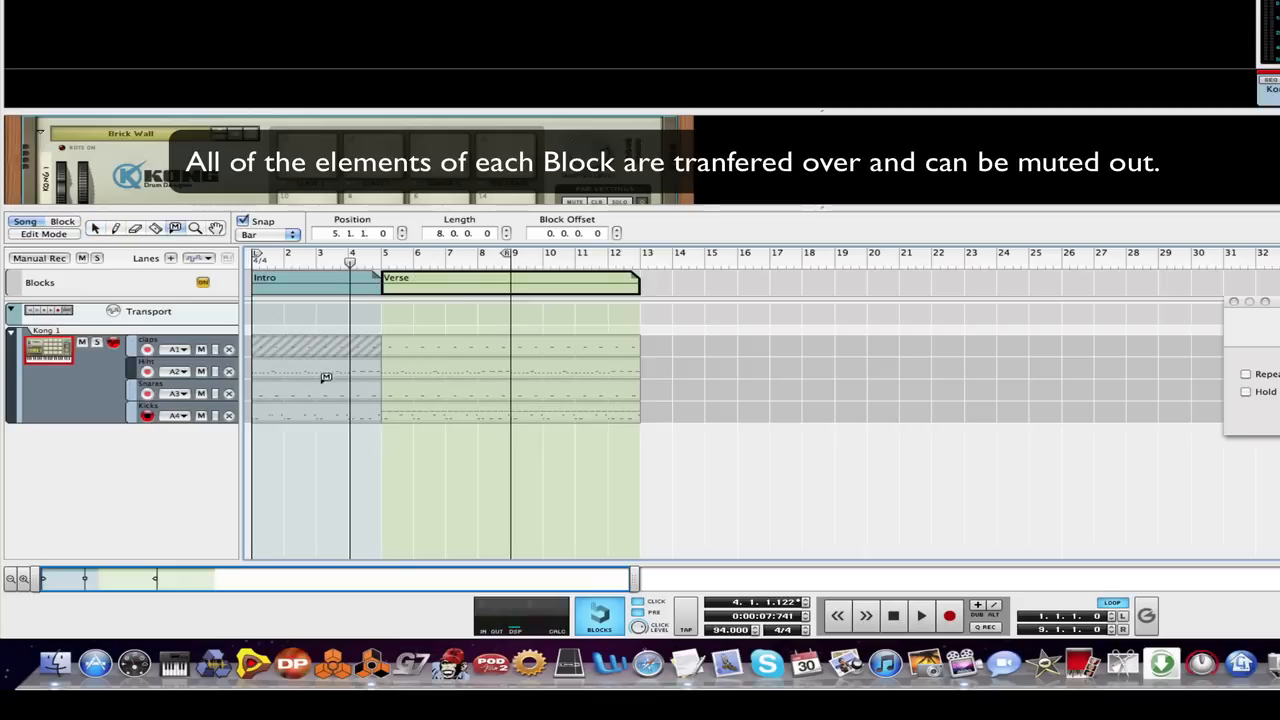
click(410, 393)
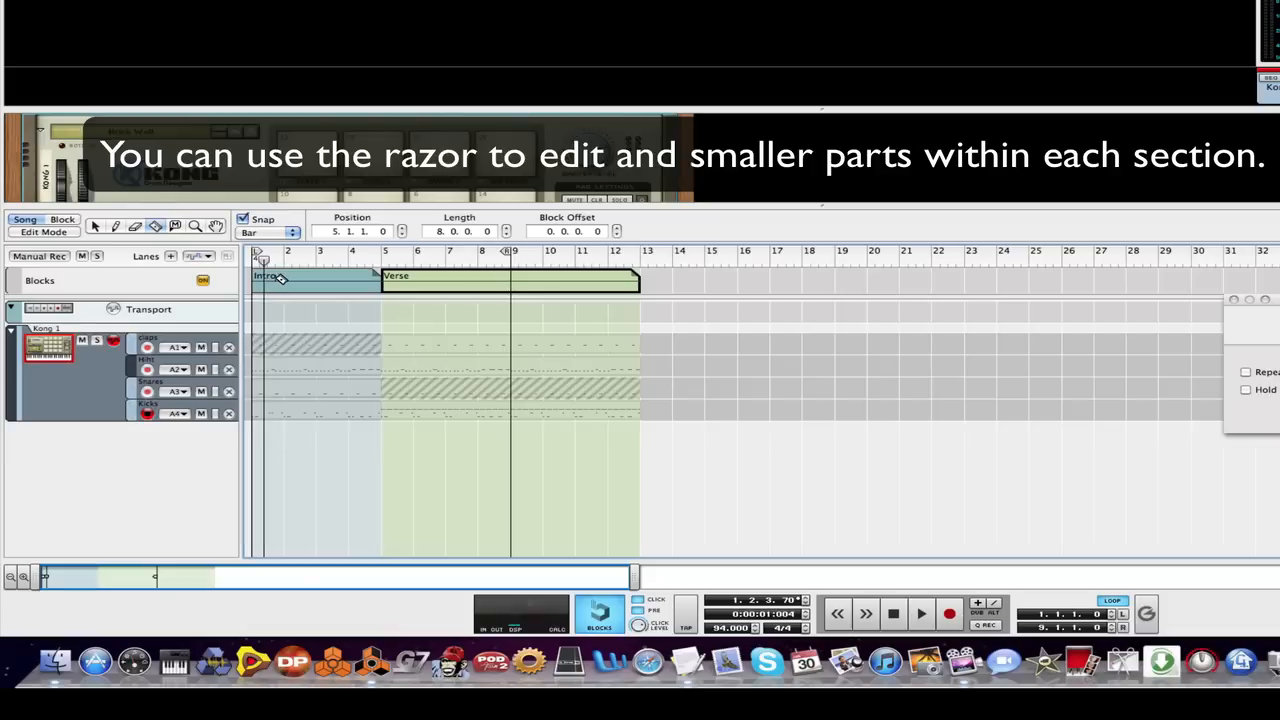
Split the Verse block clip with the Razor tool at bars 6, 7, 8, 9 and 10.
click(419, 279)
click(448, 280)
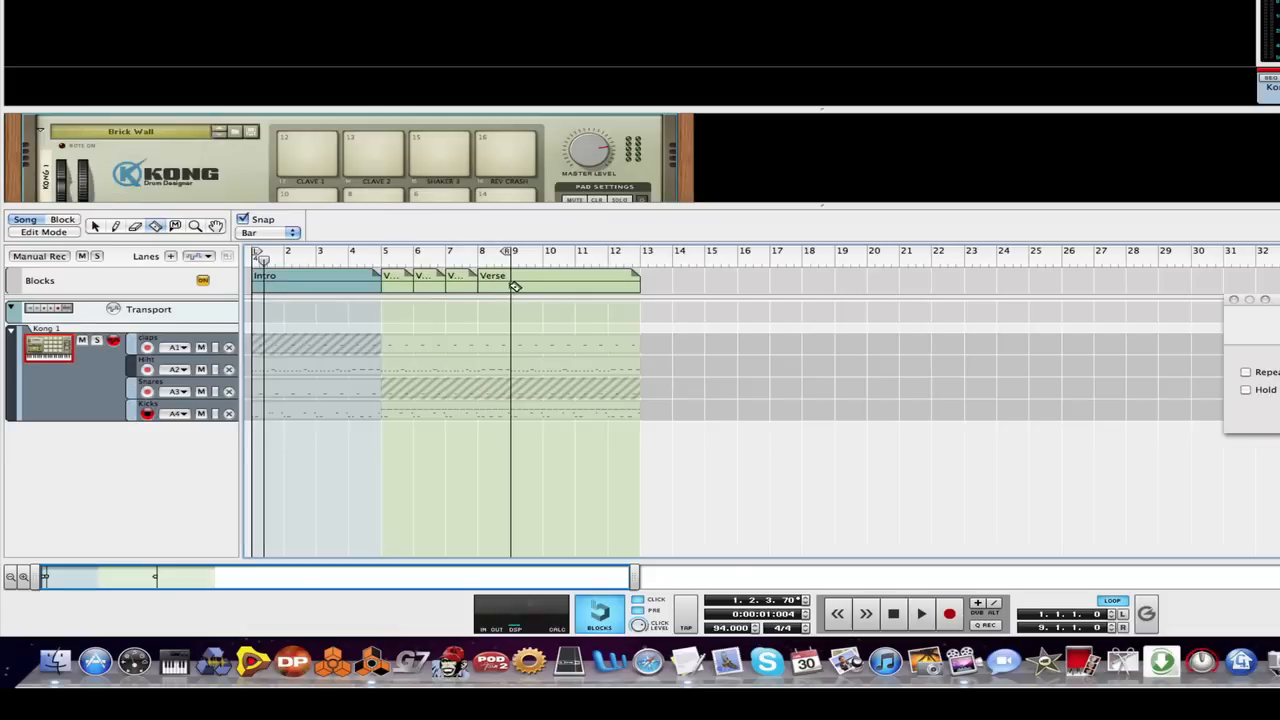
click(521, 278)
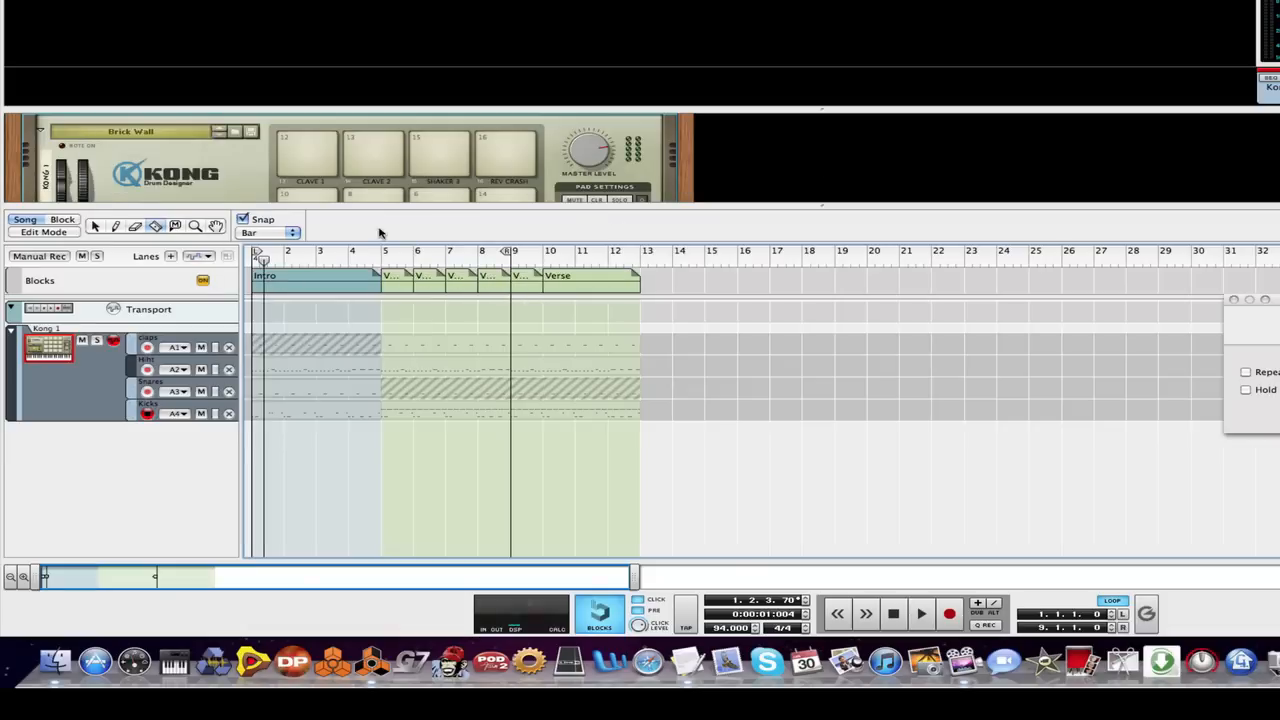
Unmute the Snares lane in the Verse pieces at bars 6, 8 and 10, and mute the Kicks lane in the bar 9 piece.
click(429, 281)
click(429, 396)
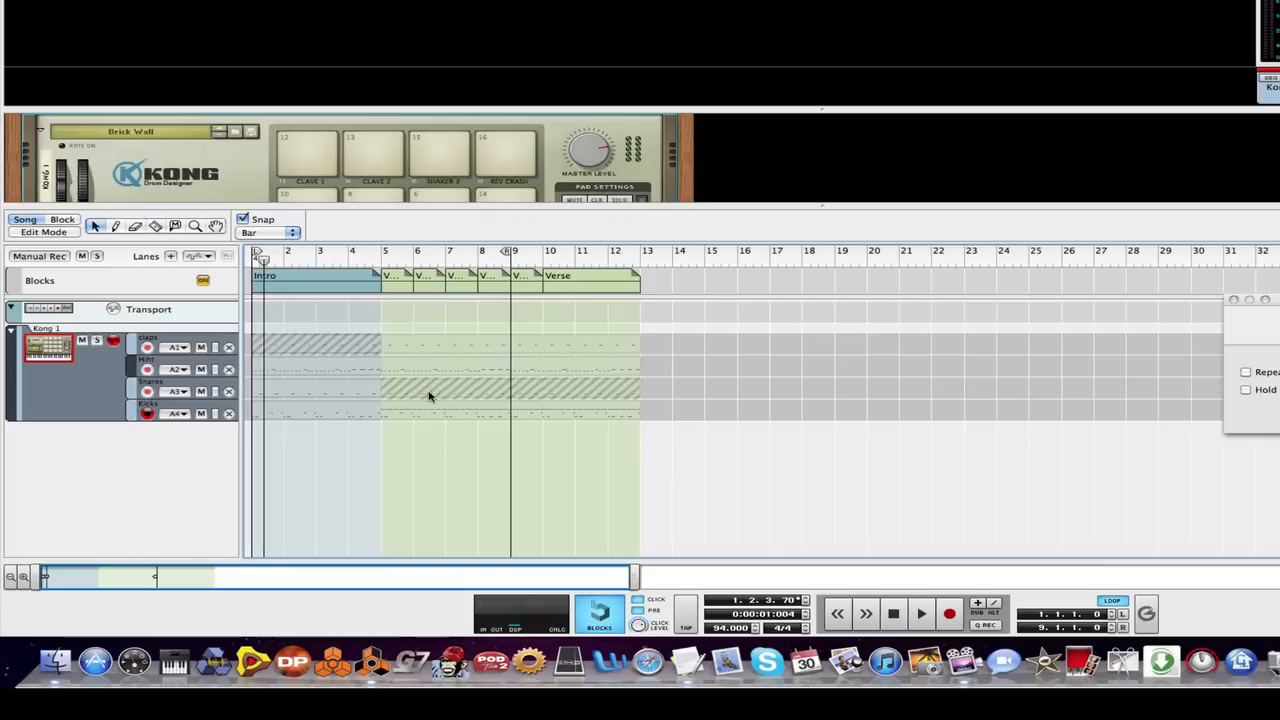
click(174, 226)
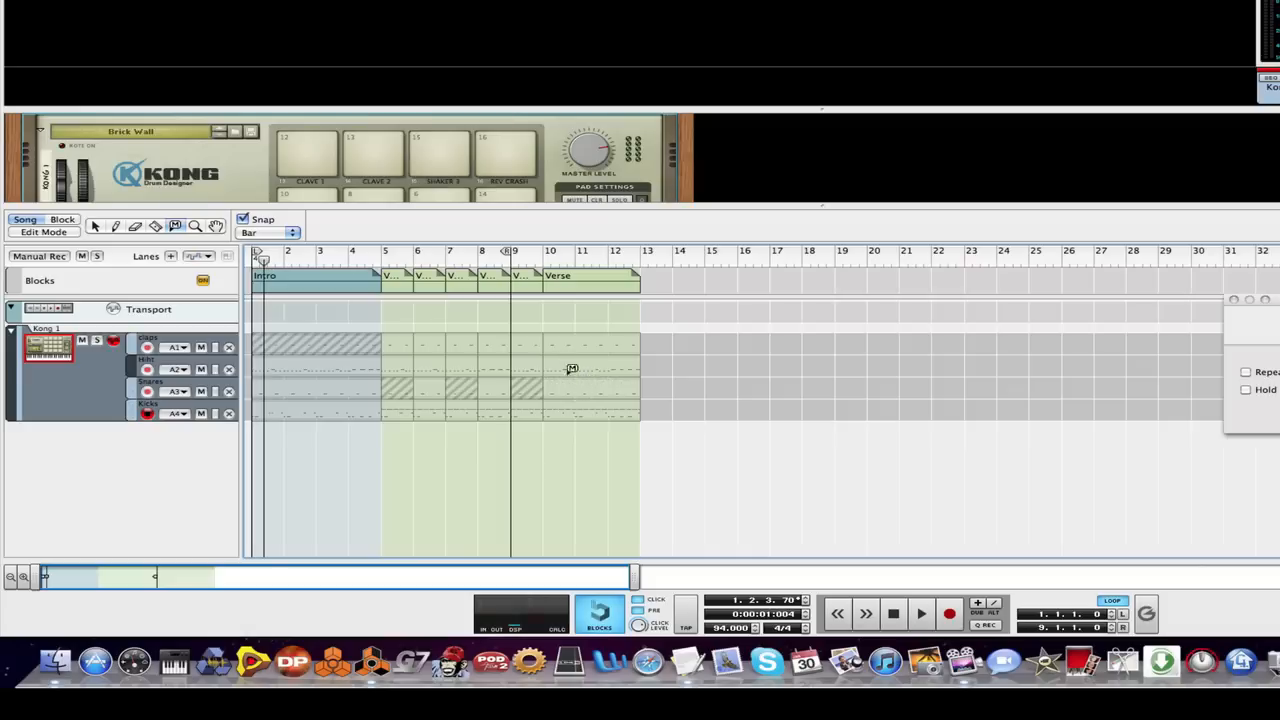
click(390, 255)
key(space)
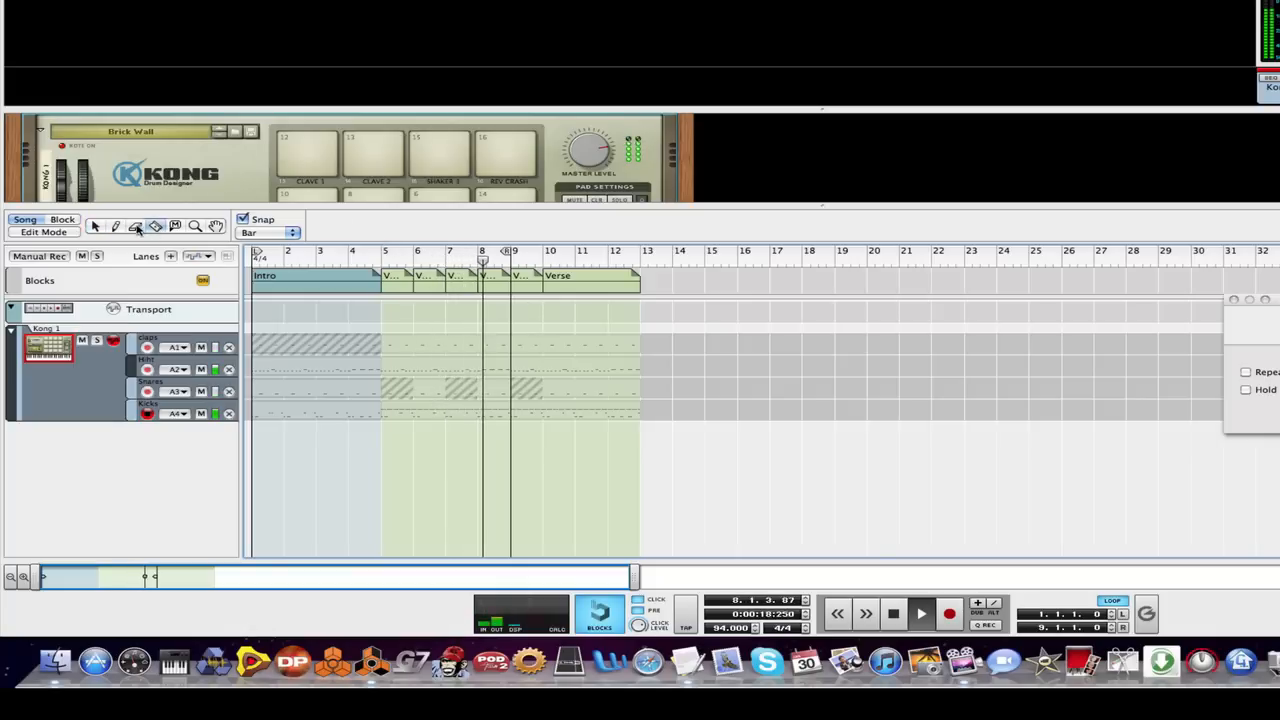
click(175, 226)
click(533, 414)
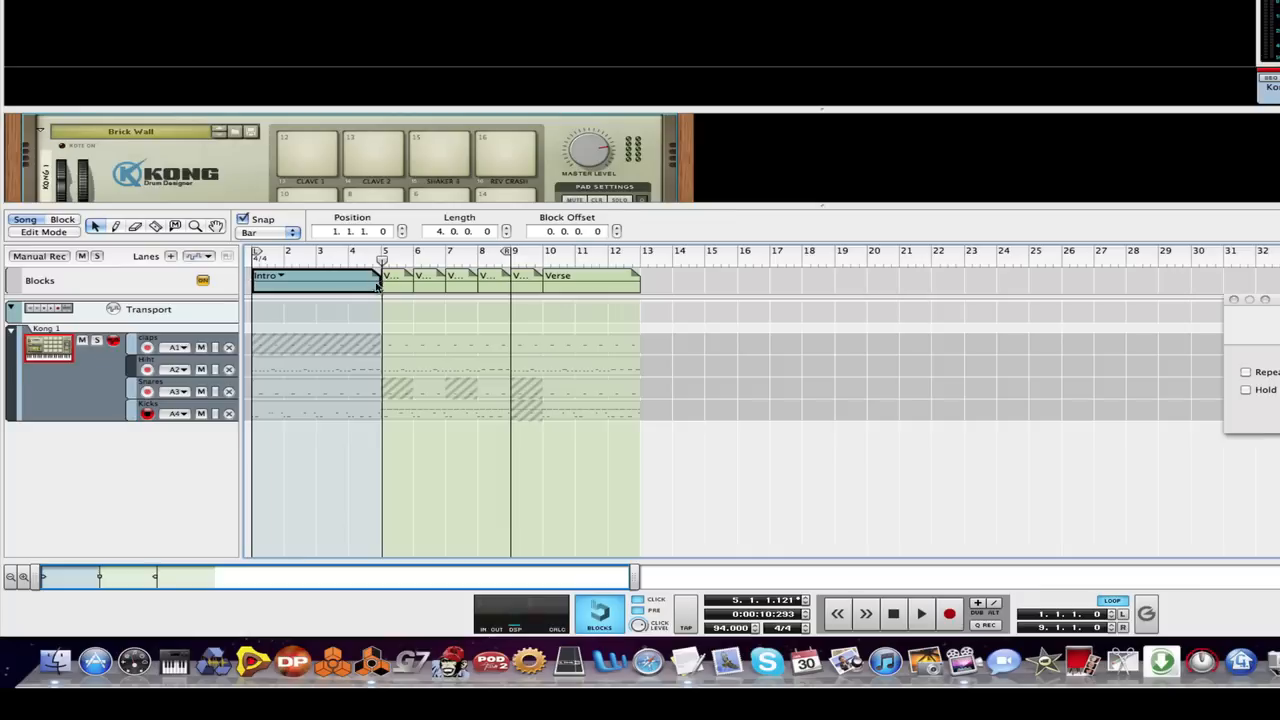
Set the snap to 1/16 and cut the beginning of the Intro block clip into consecutive short slices with the Razor tool.
click(23, 577)
click(23, 577)
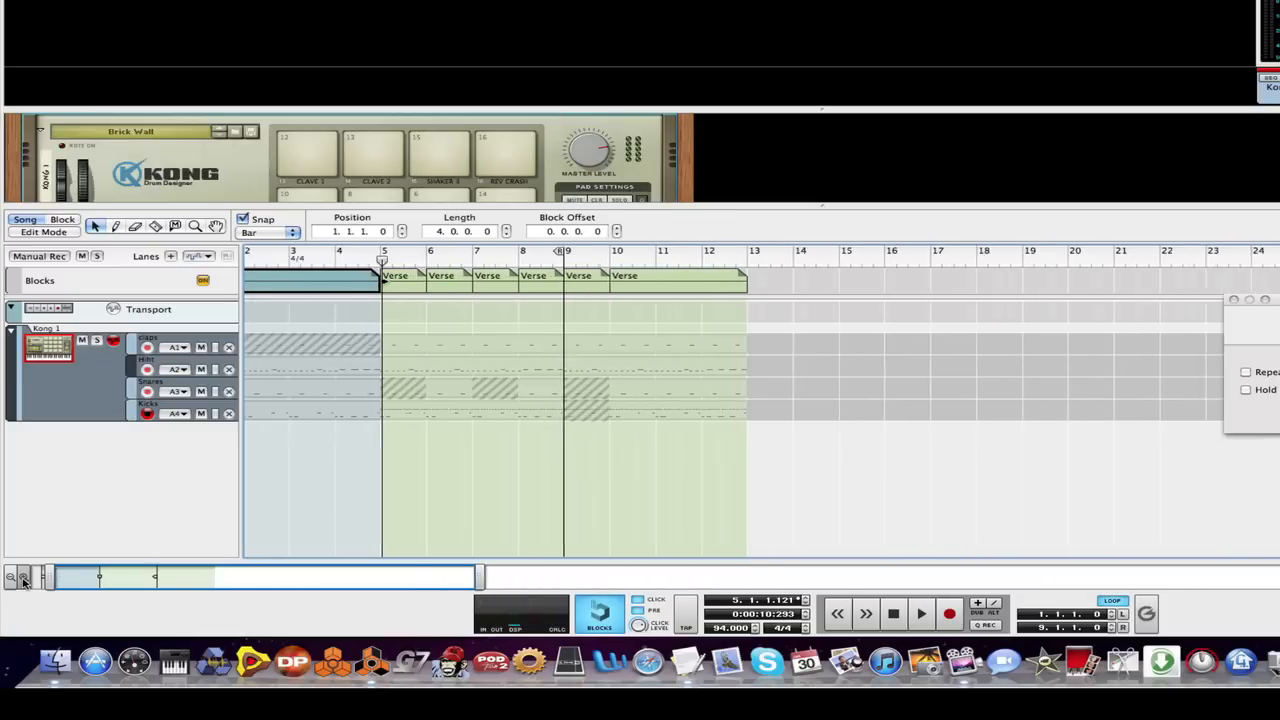
click(23, 577)
click(23, 577)
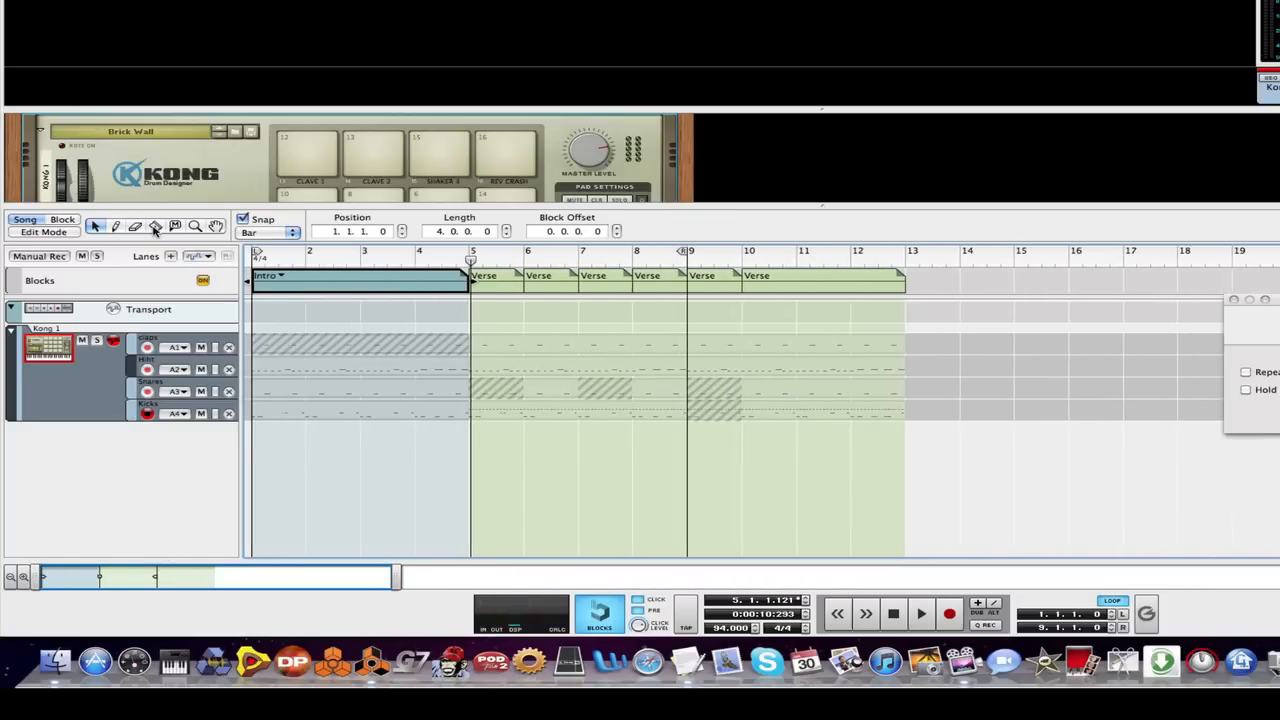
click(265, 232)
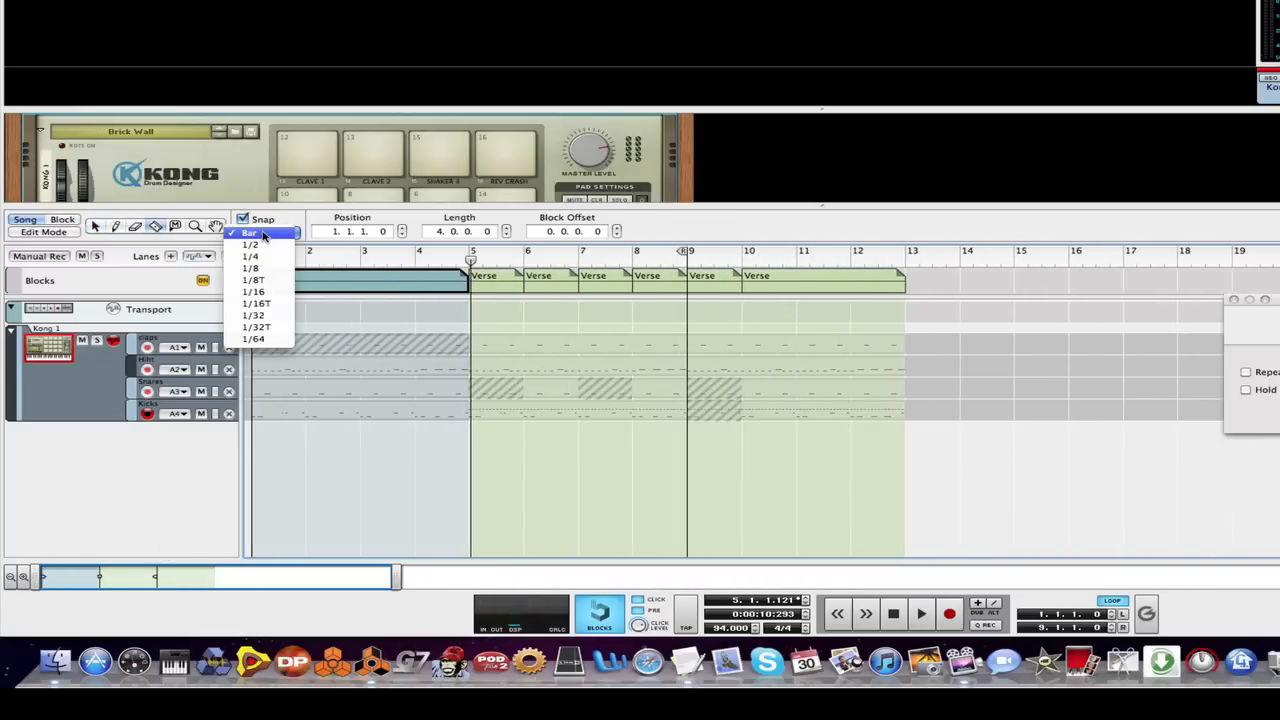
click(254, 291)
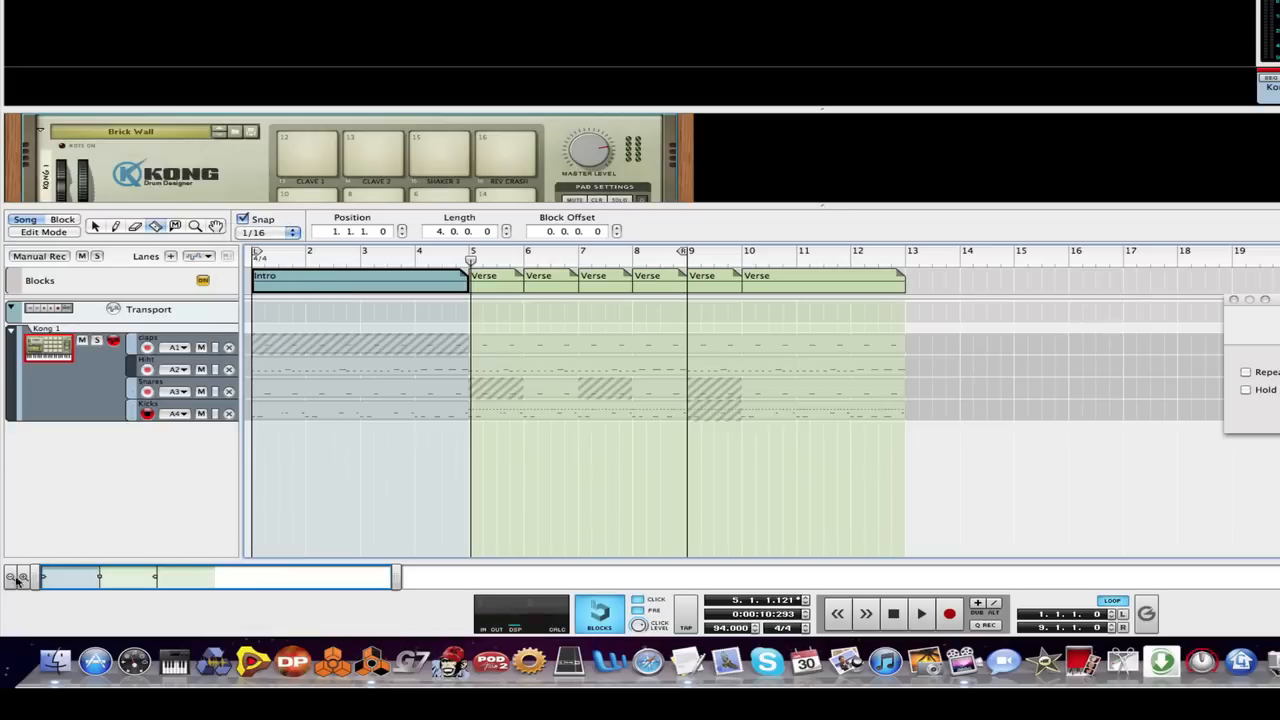
click(23, 577)
click(23, 577)
click(23, 577)
drag(143, 585, 68, 547)
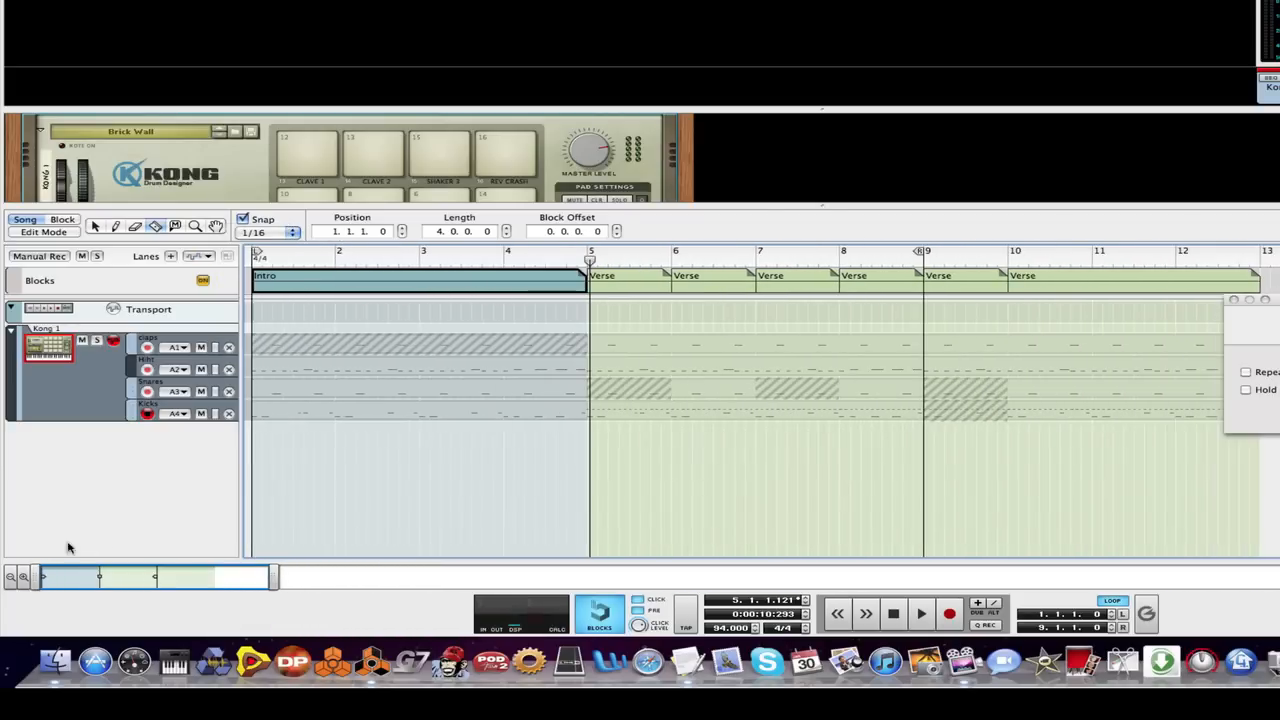
click(262, 287)
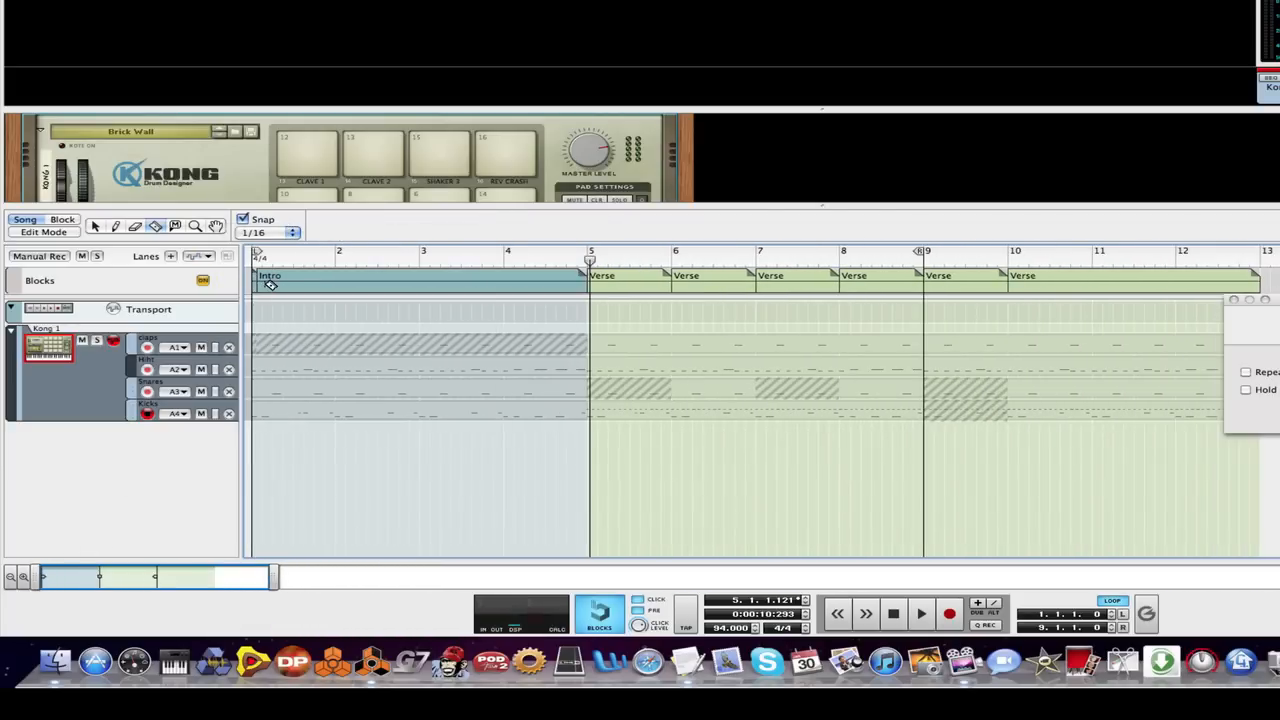
click(266, 284)
click(272, 284)
click(278, 283)
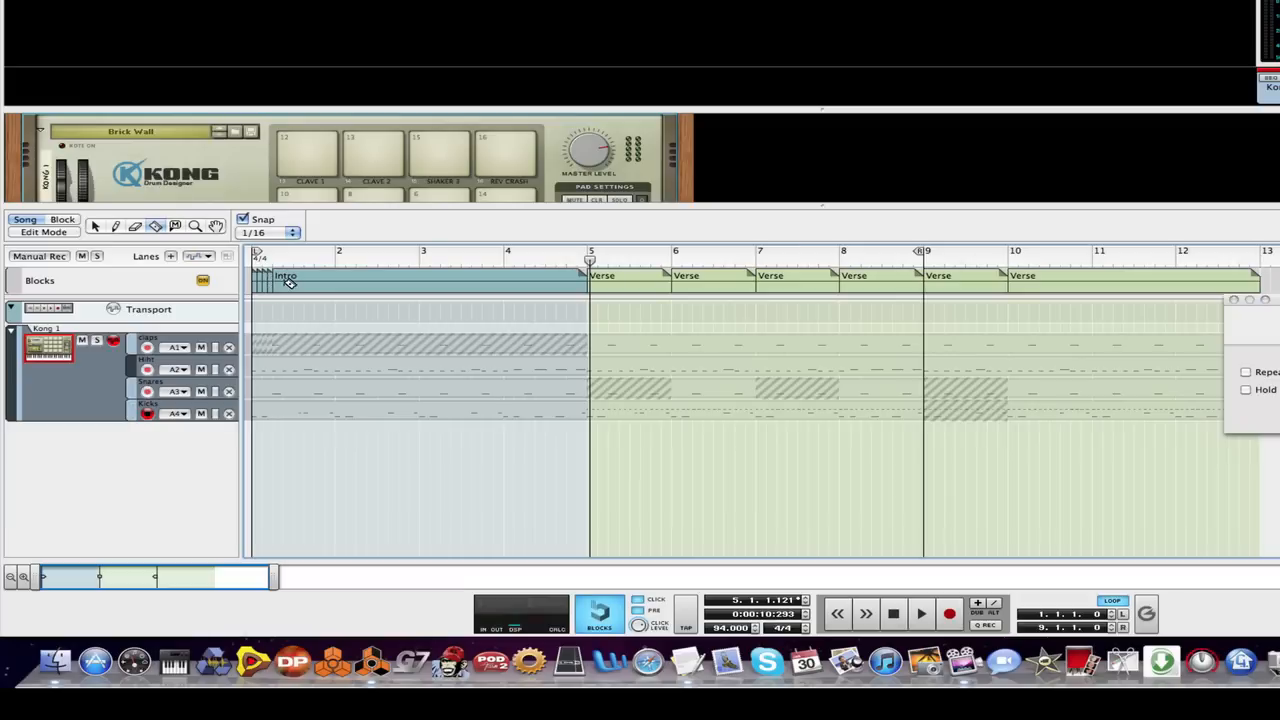
click(284, 283)
click(290, 282)
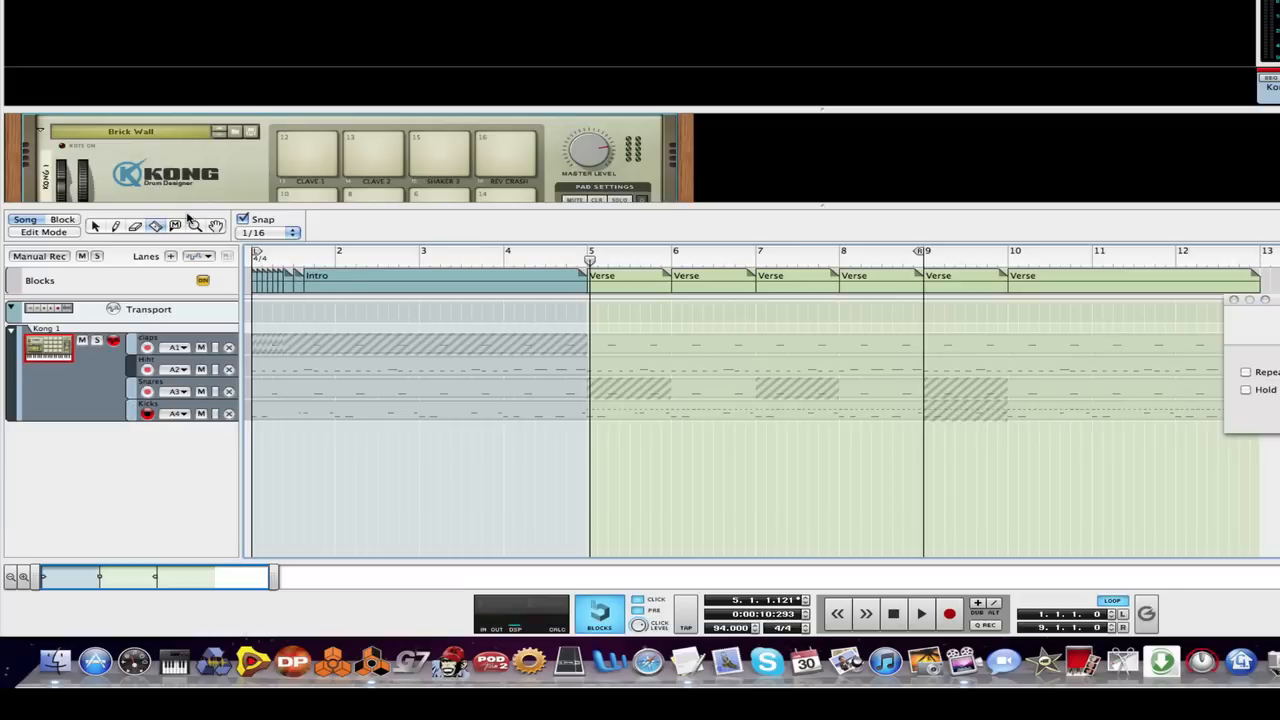
Set the snap to Bar and move the remaining long Intro clip and all Verse clips two bars later.
key(q)
key(super+a)
click(270, 232)
click(262, 172)
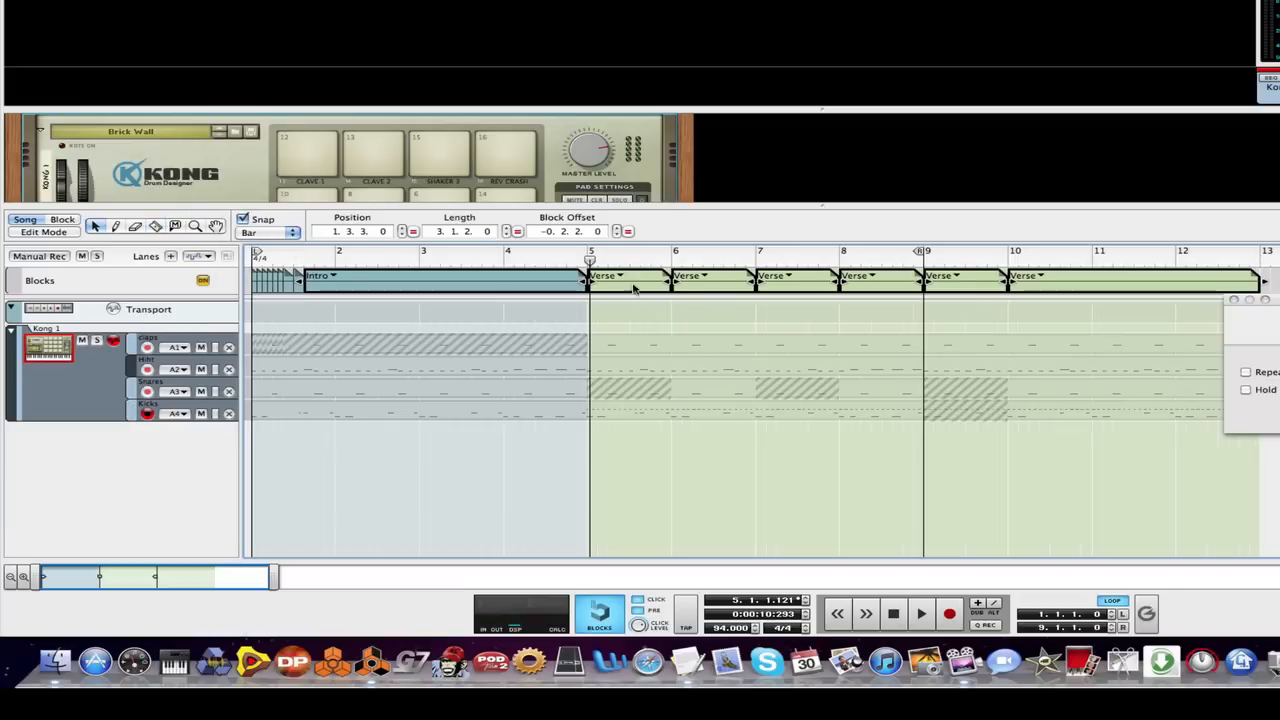
drag(422, 287, 578, 287)
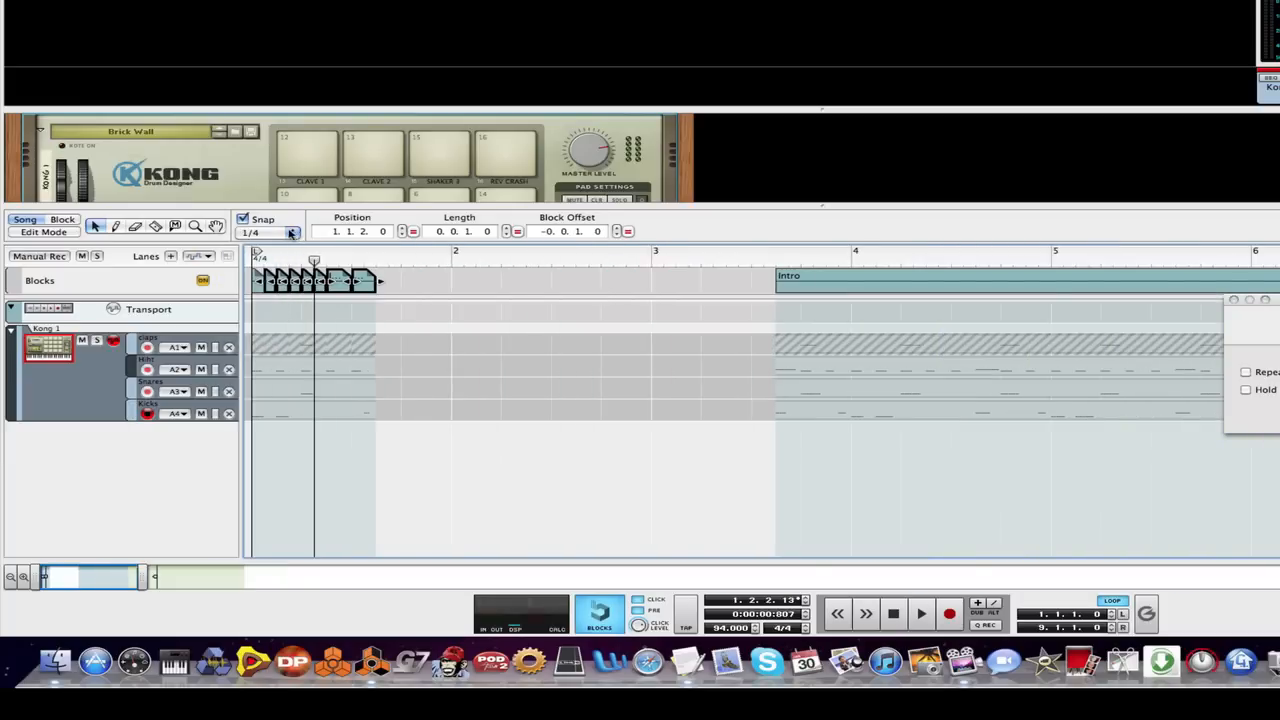
Set the snap to 1/16, shift the Intro slices a sixteenth later to repeat the slice at 1.1.2, and play the result.
click(291, 233)
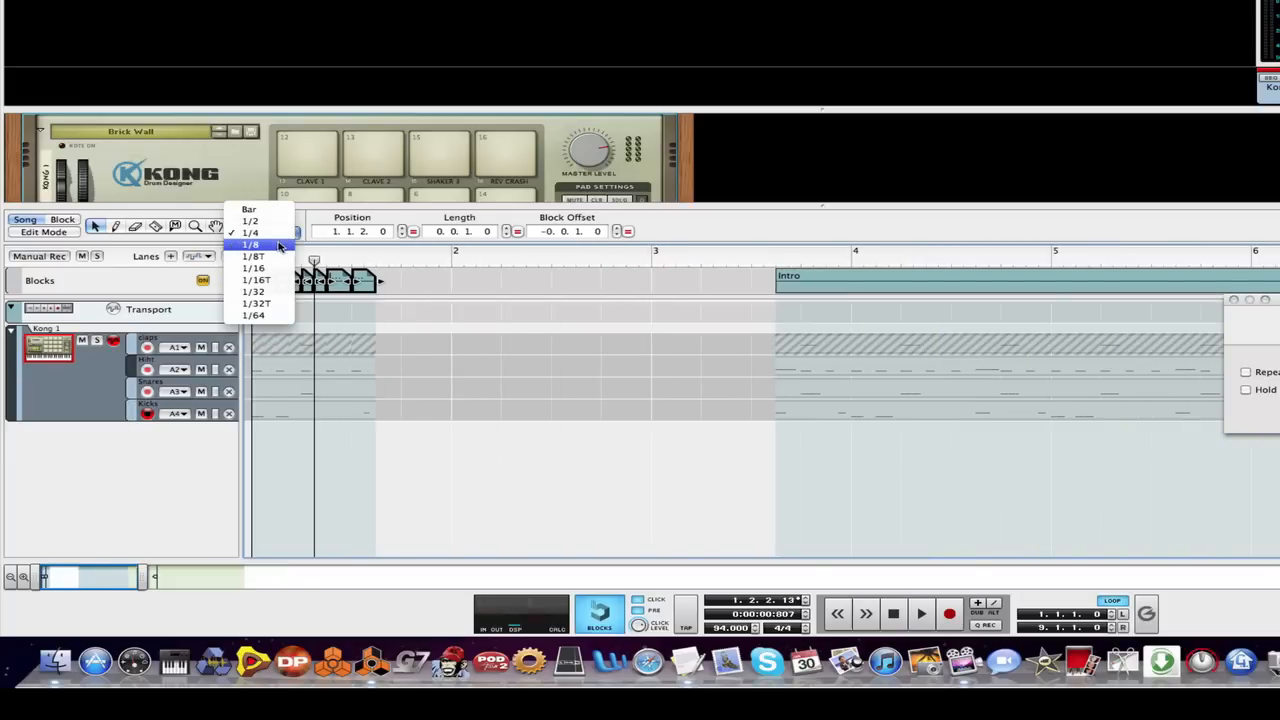
click(262, 268)
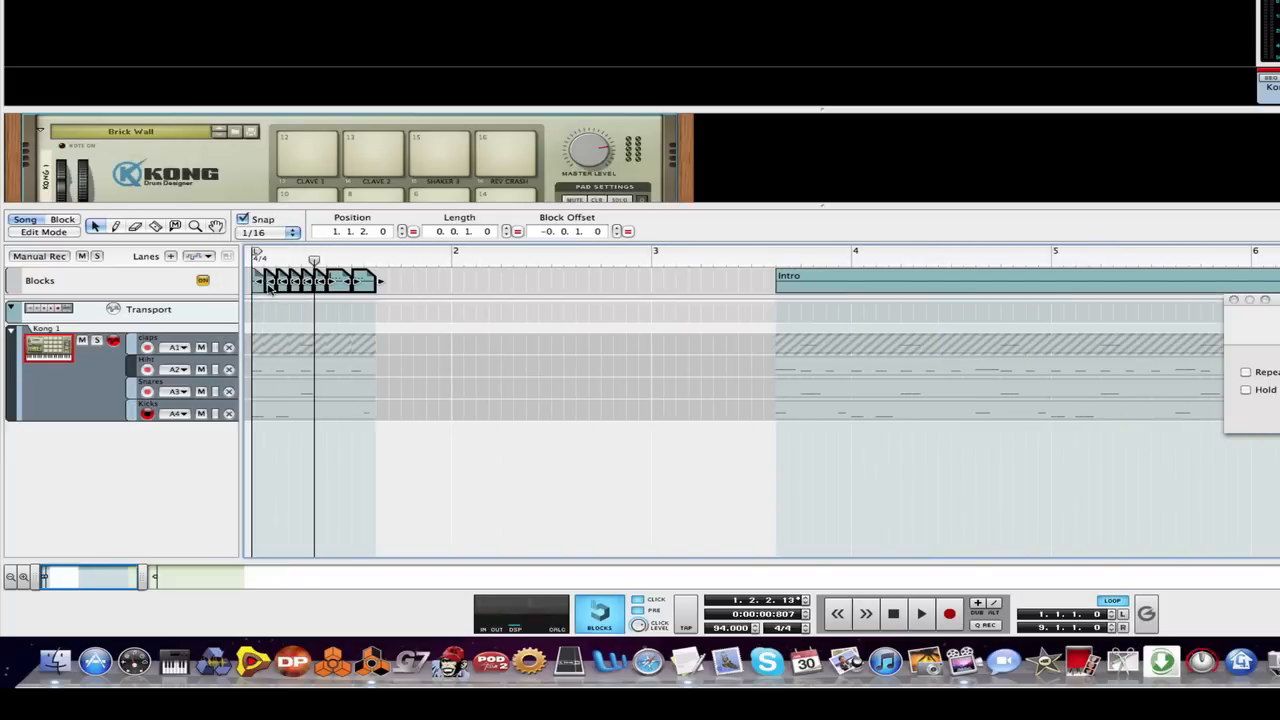
drag(270, 291, 194, 260)
key(space)
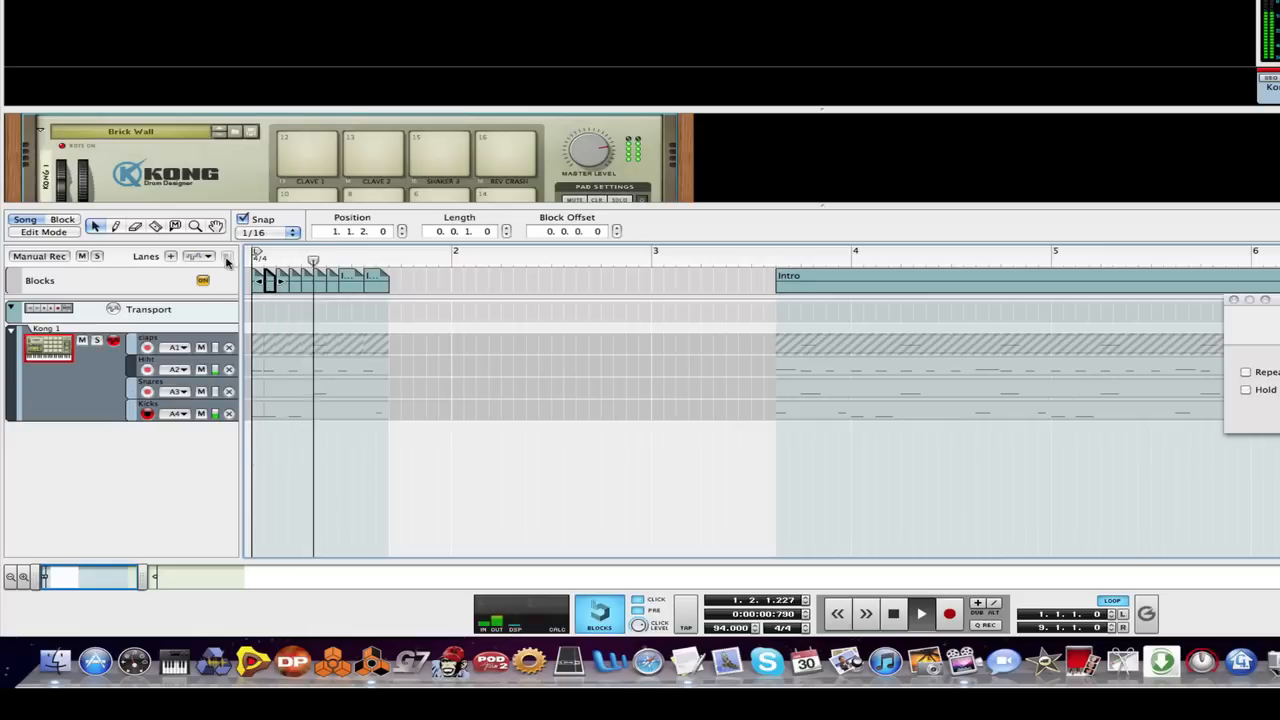
key(space)
Move the later group of Intro slices to position 1.2.3, leaving a sixteenth-note gap before them, and audition the stutter.
drag(453, 291, 307, 295)
click(450, 281)
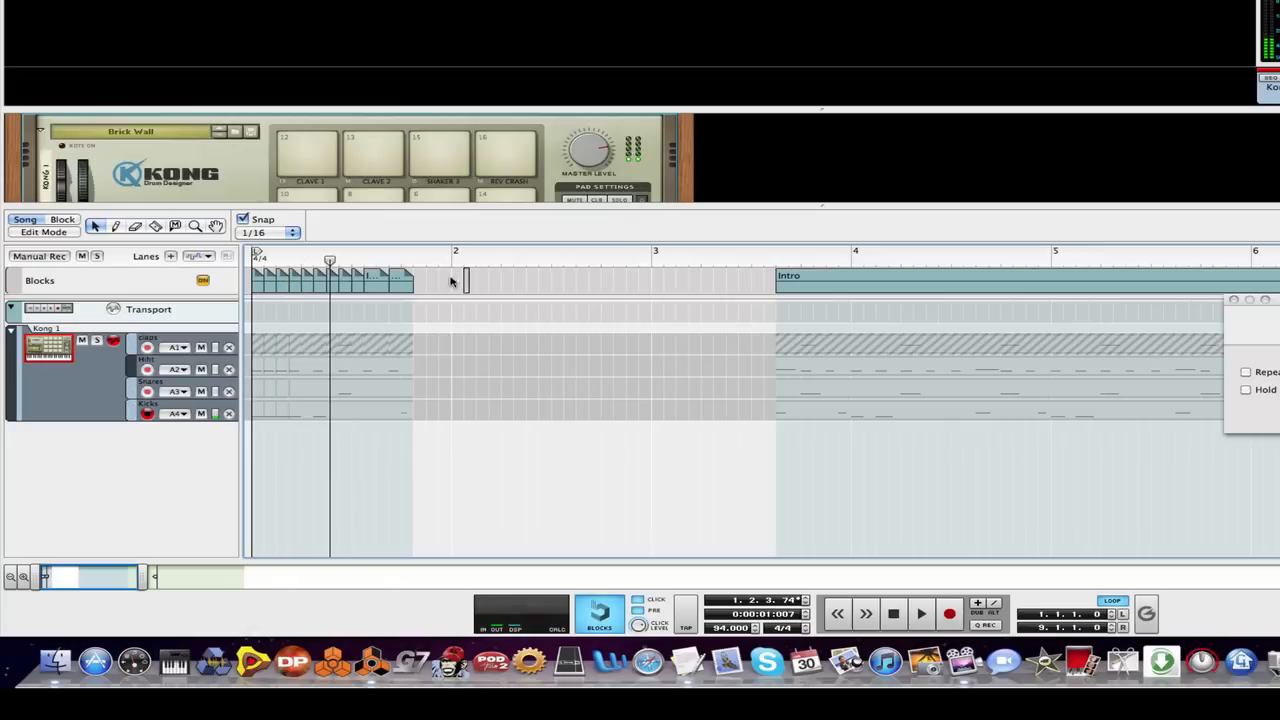
click(323, 291)
drag(321, 290, 336, 290)
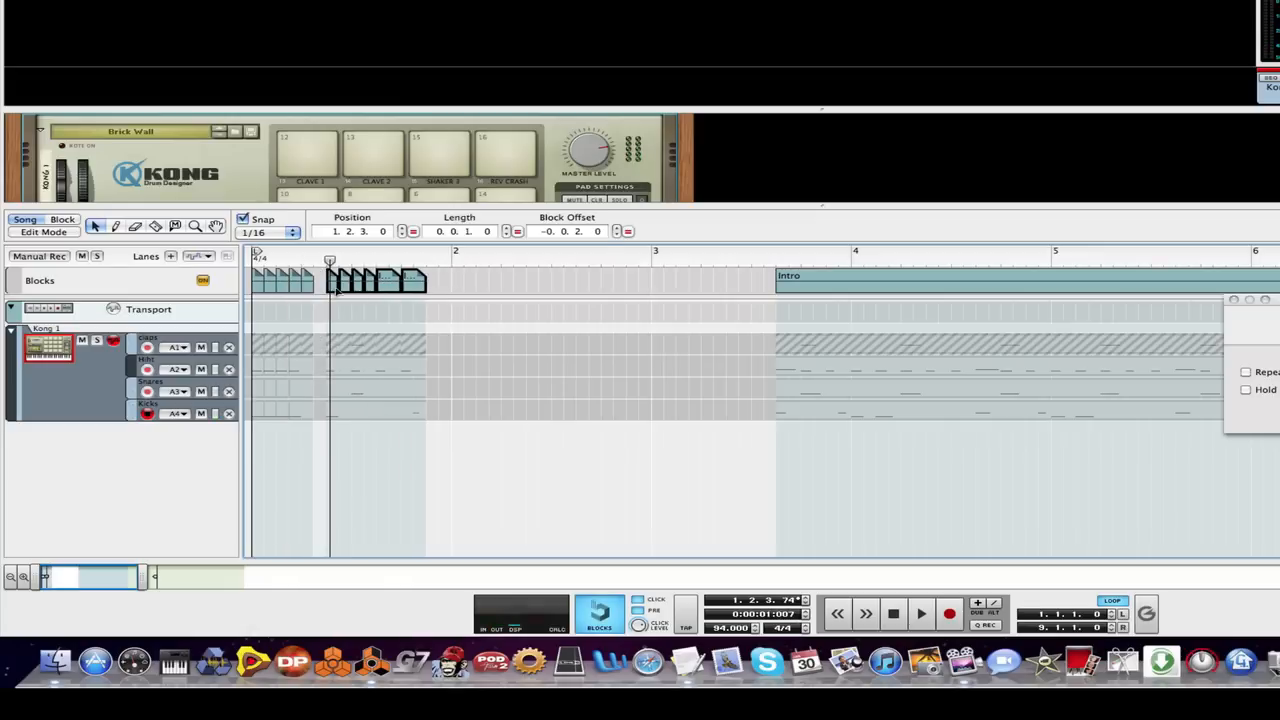
key(space)
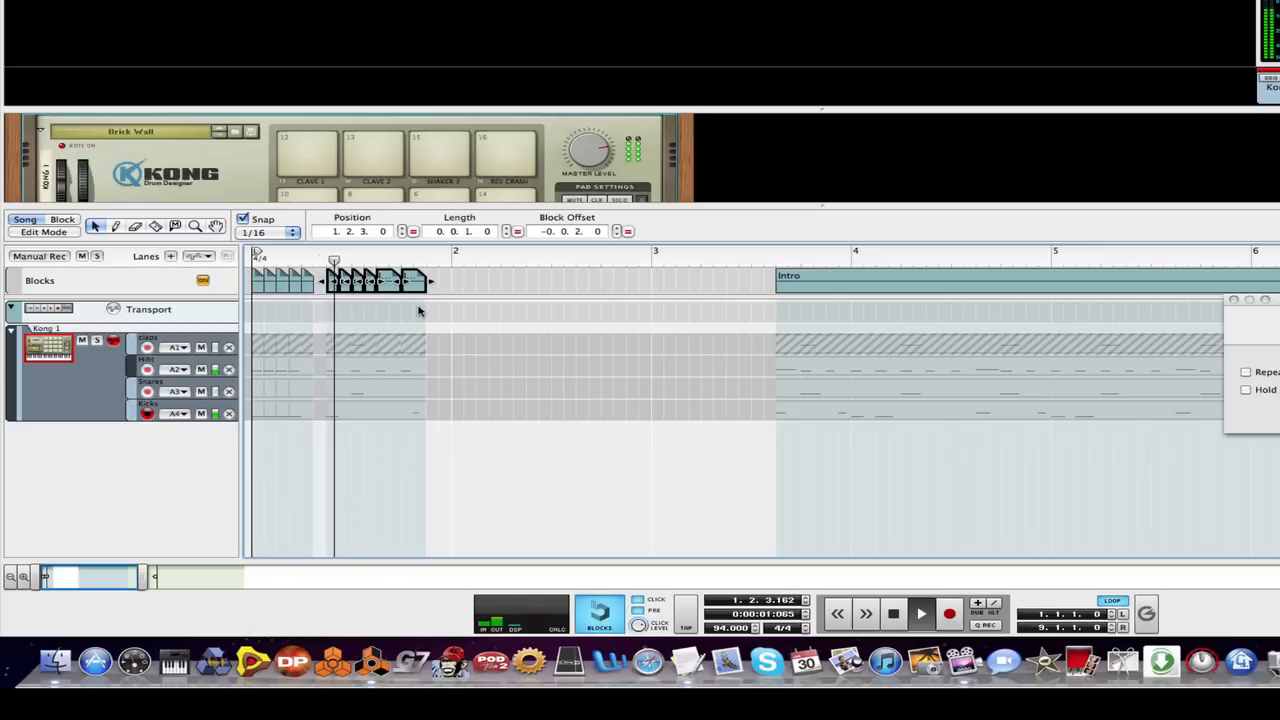
key(space)
click(401, 262)
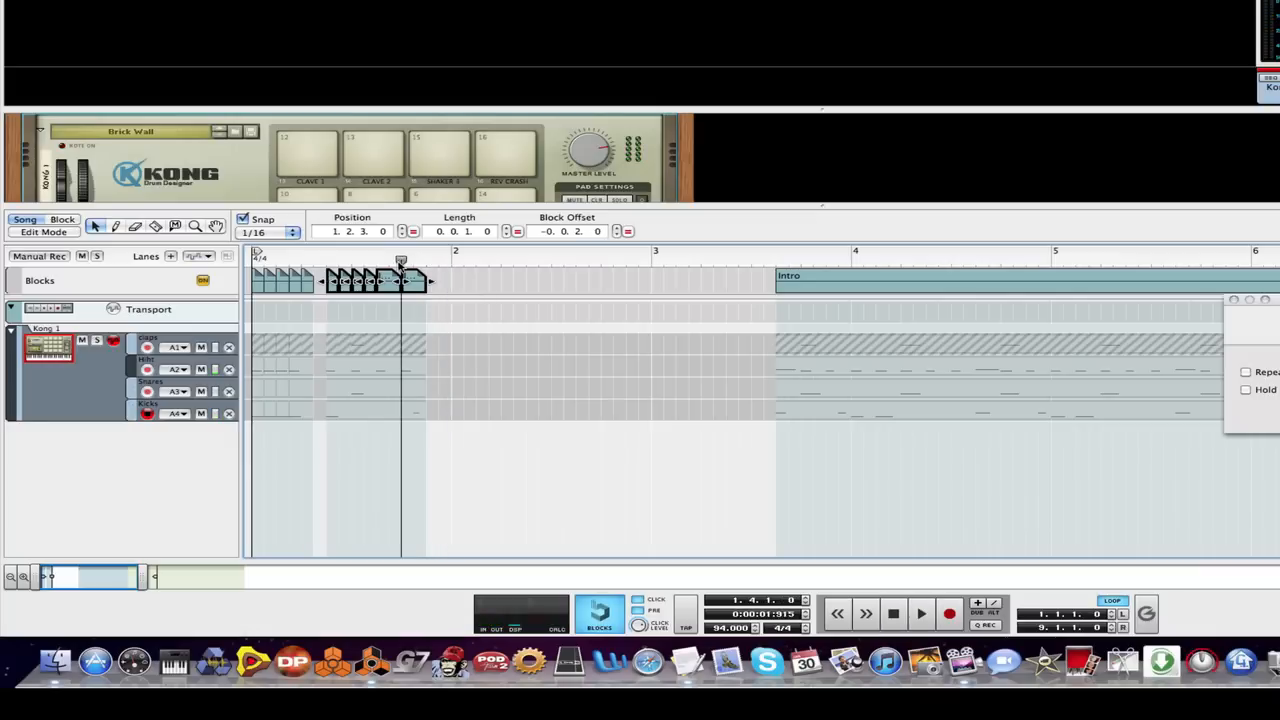
key(space)
key(space)
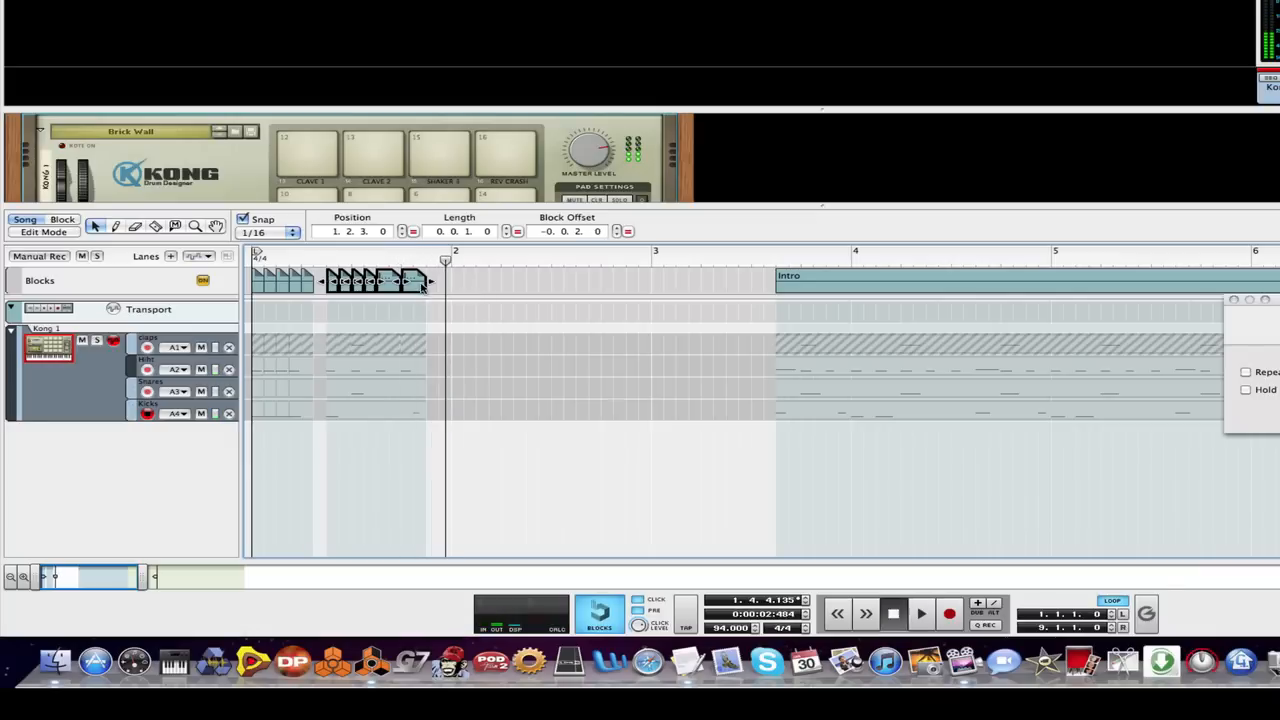
Copy the last Intro slice onward so that the final copy sits at position 2.1.1, and play the sequence.
click(489, 288)
drag(410, 288, 468, 299)
key(Return)
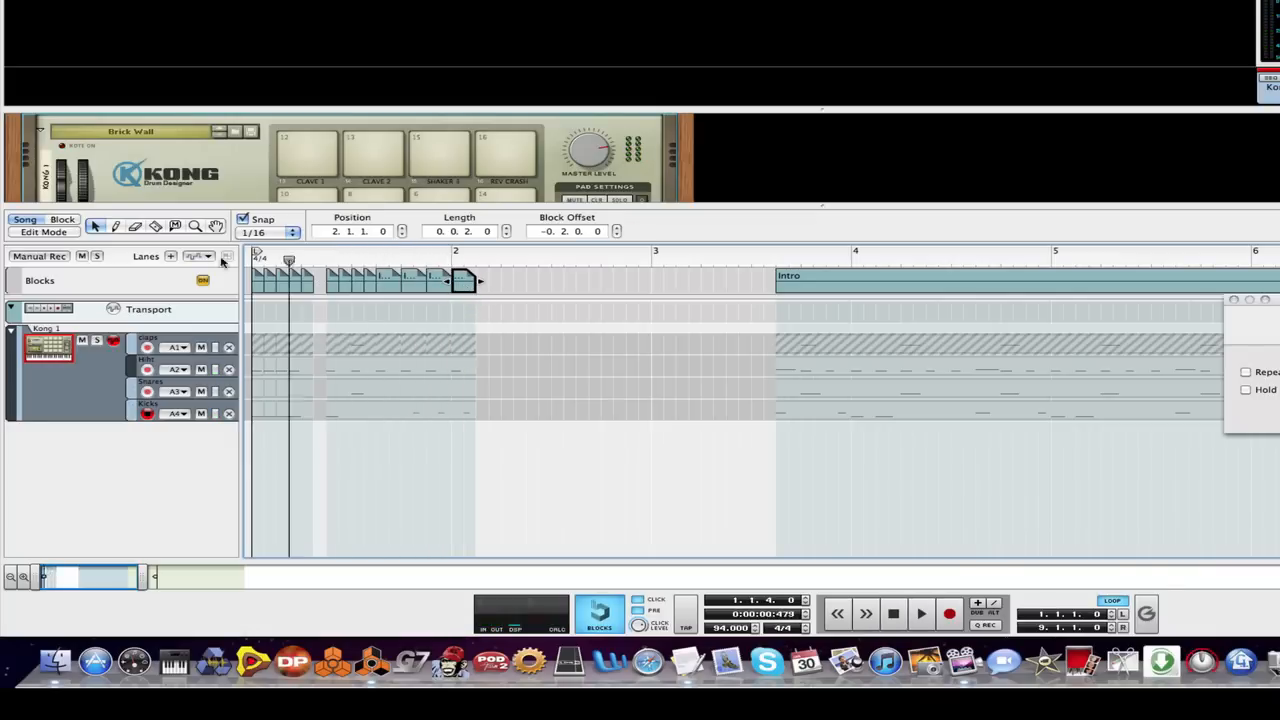
key(space)
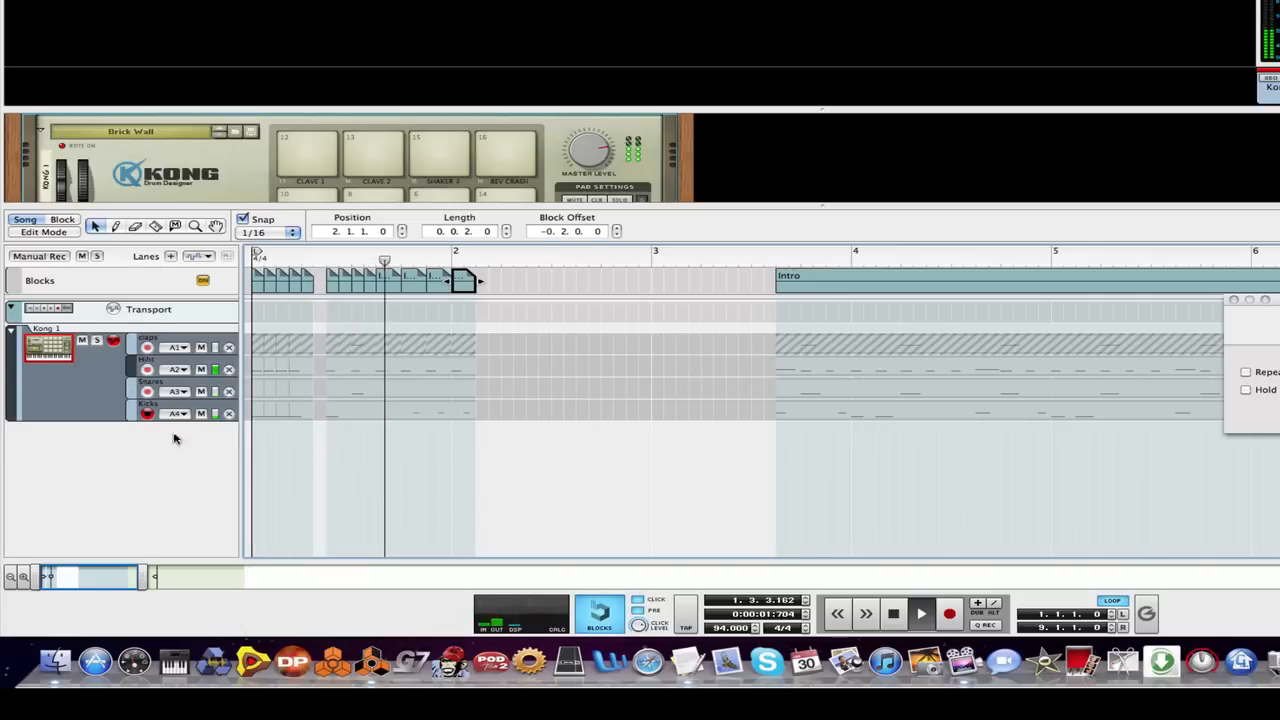
click(11, 578)
key(space)
Move the long Intro clip and the Verse clips earlier to position 2.1.3, directly after the slices, and play the transition.
click(11, 578)
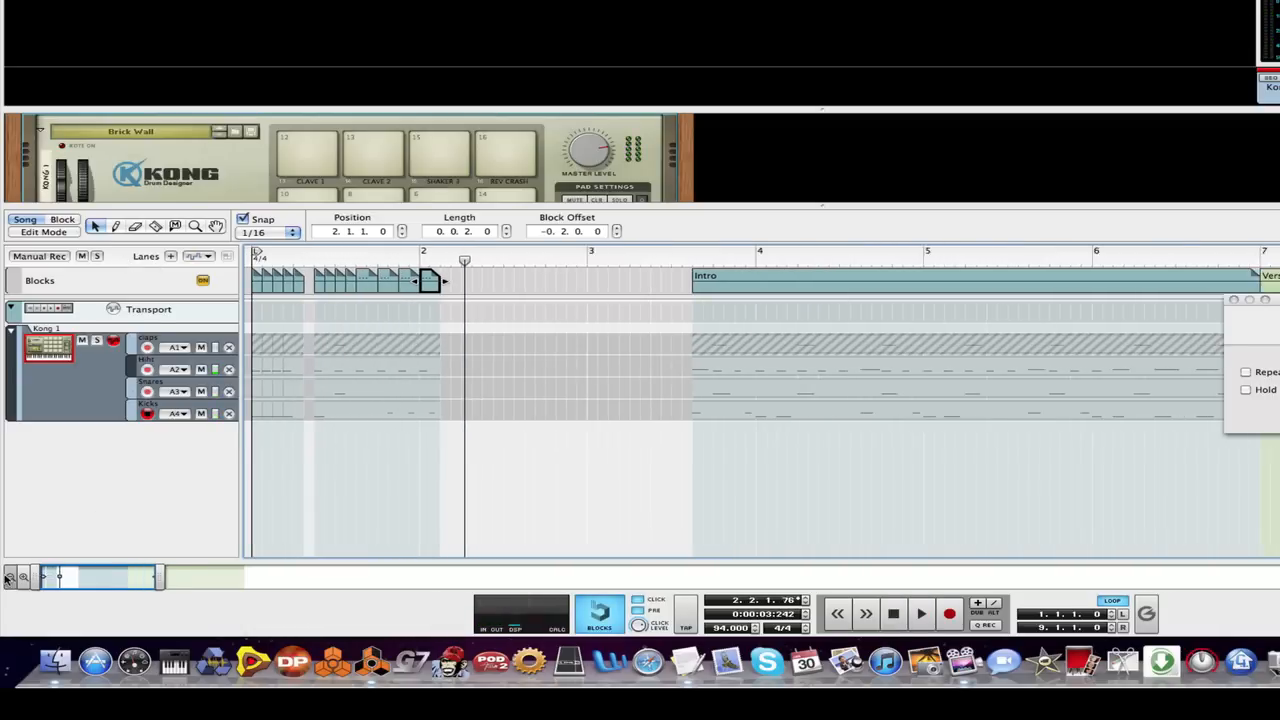
click(11, 578)
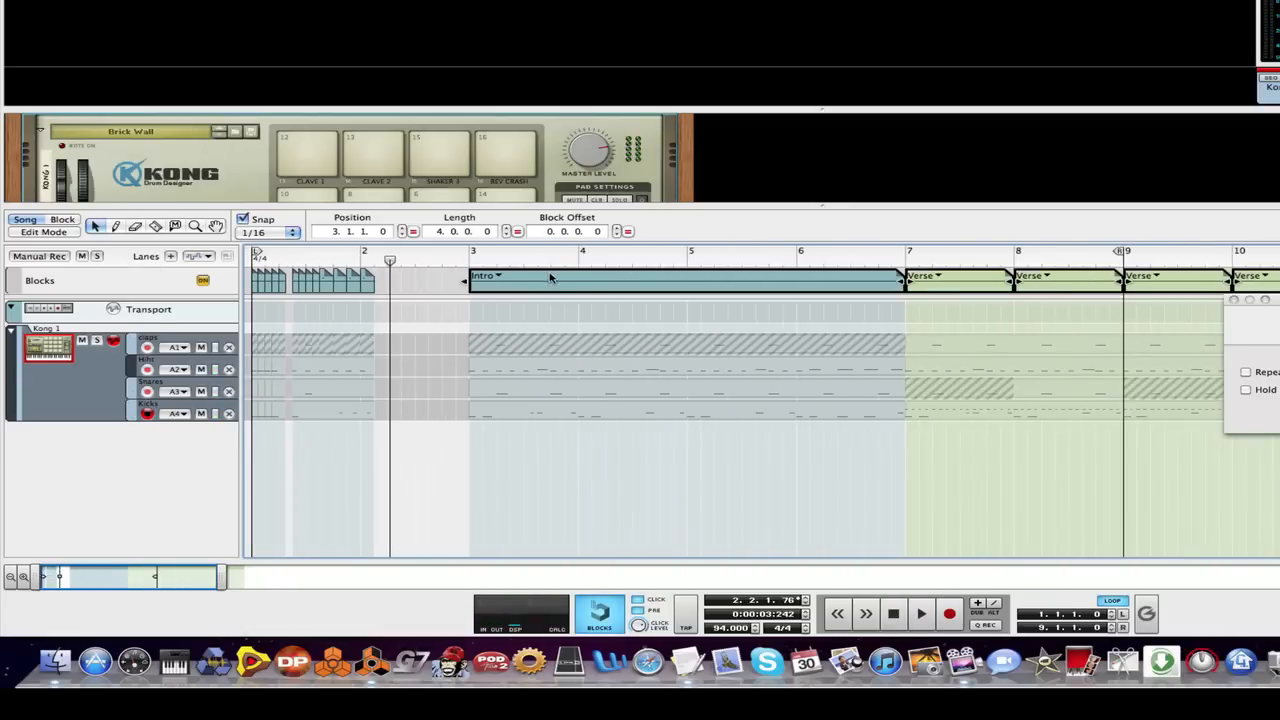
drag(549, 278, 448, 280)
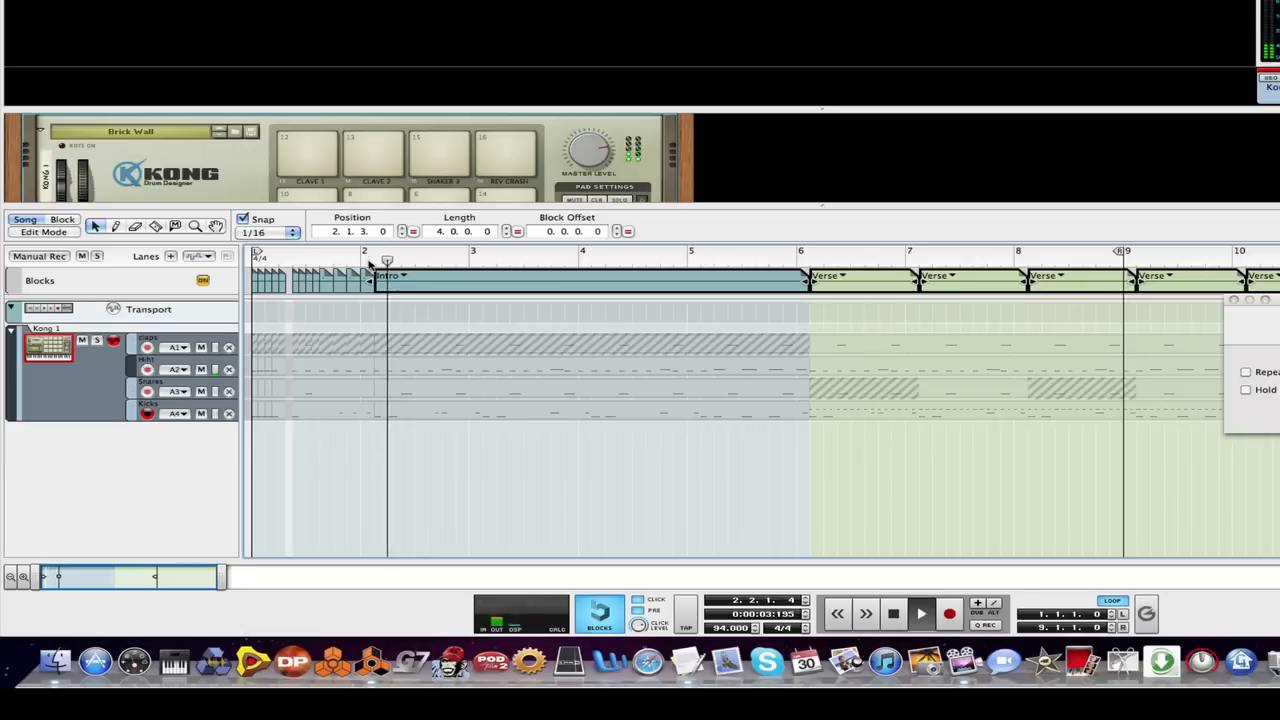
click(362, 258)
key(space)
key(space)
drag(308, 262, 194, 249)
key(space)
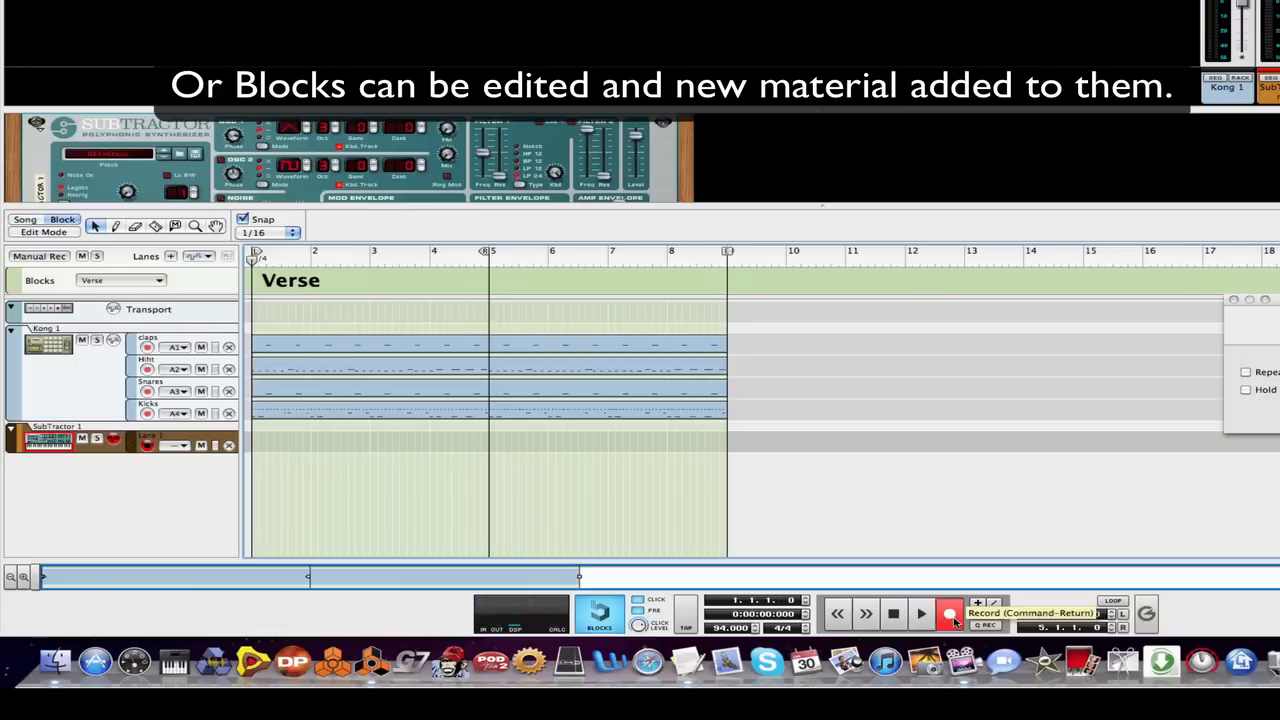
Record a SubTractor part into the block and return to the Song view.
click(951, 615)
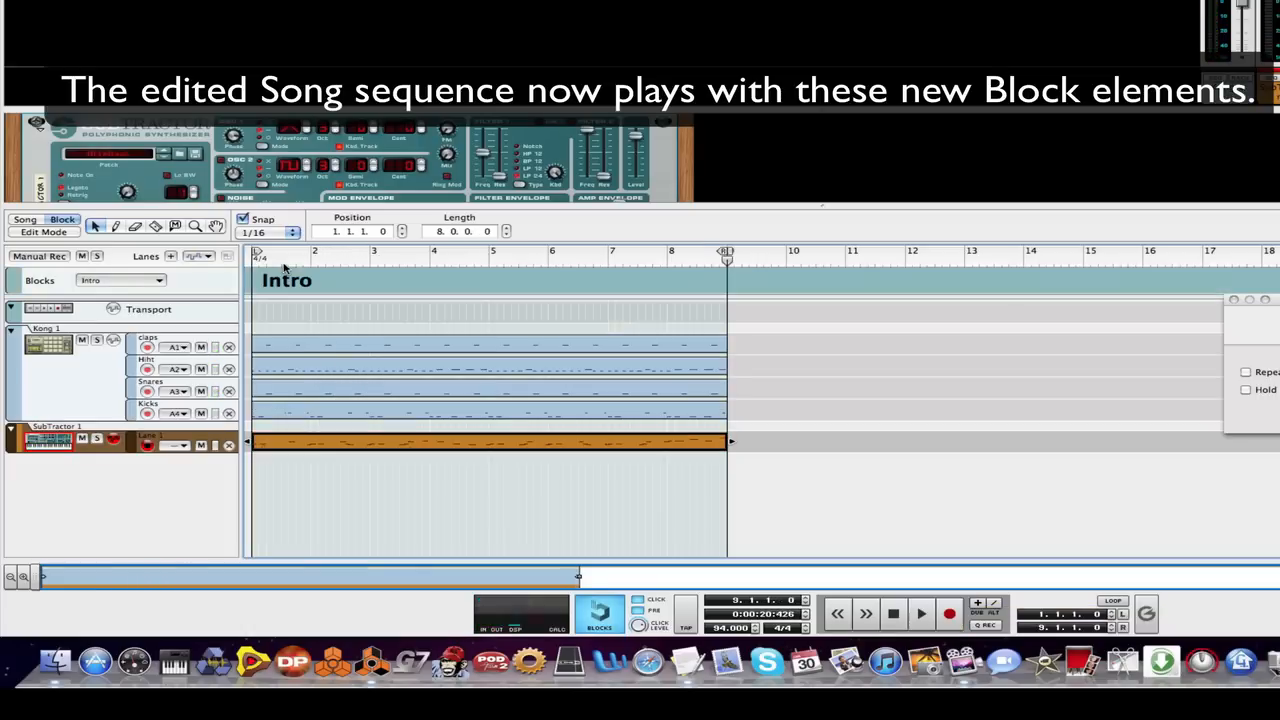
click(18, 219)
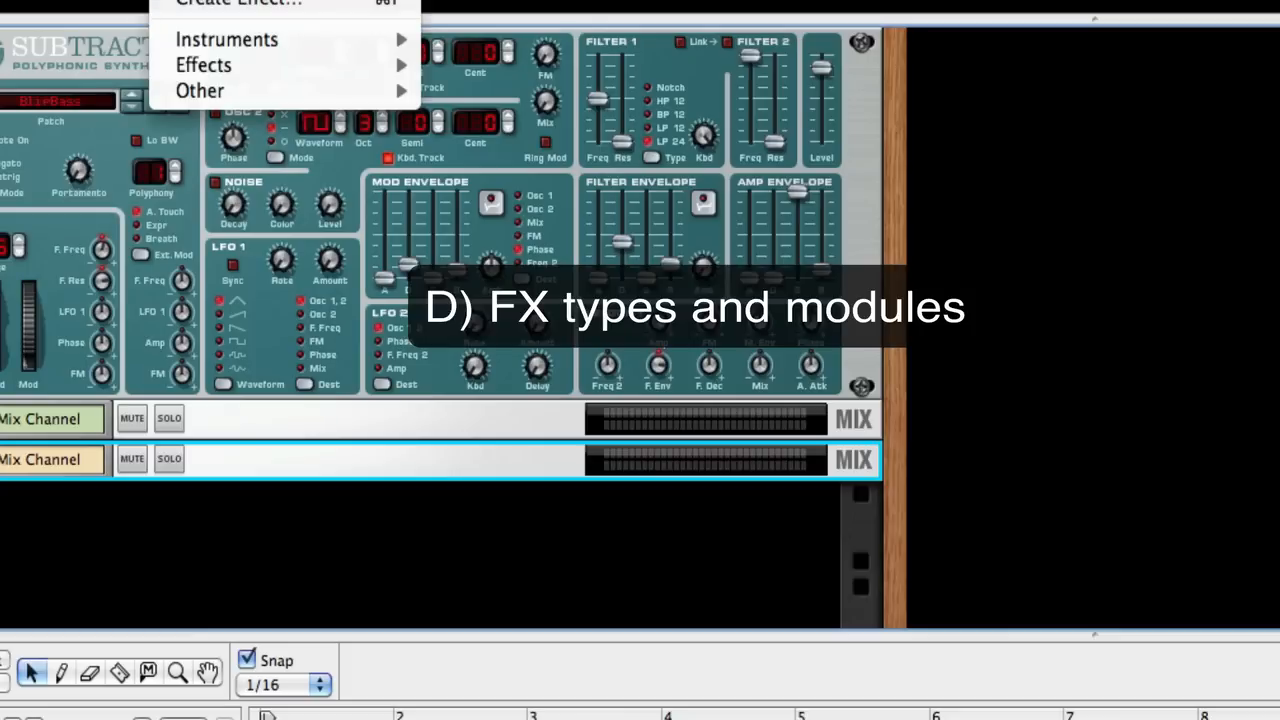
Add an MClass Equalizer effect to the SubTractor and enable its Param 1 band.
mouse_move(262, 75)
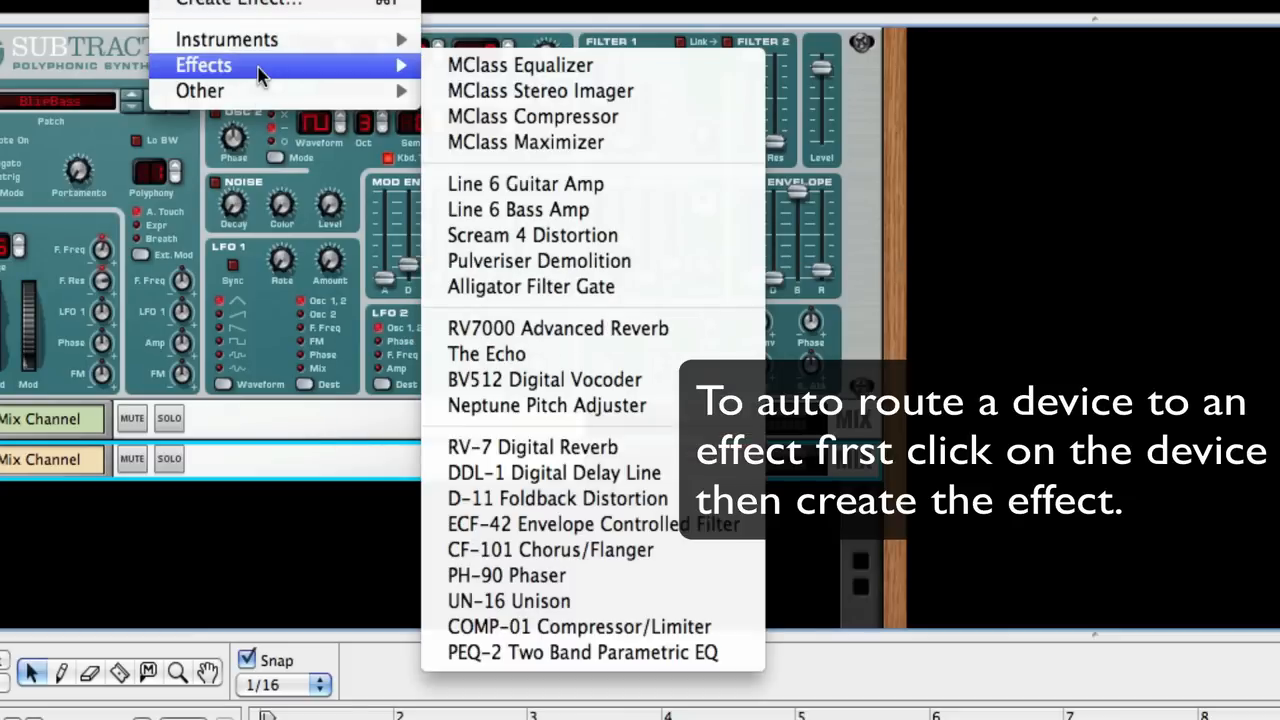
click(497, 65)
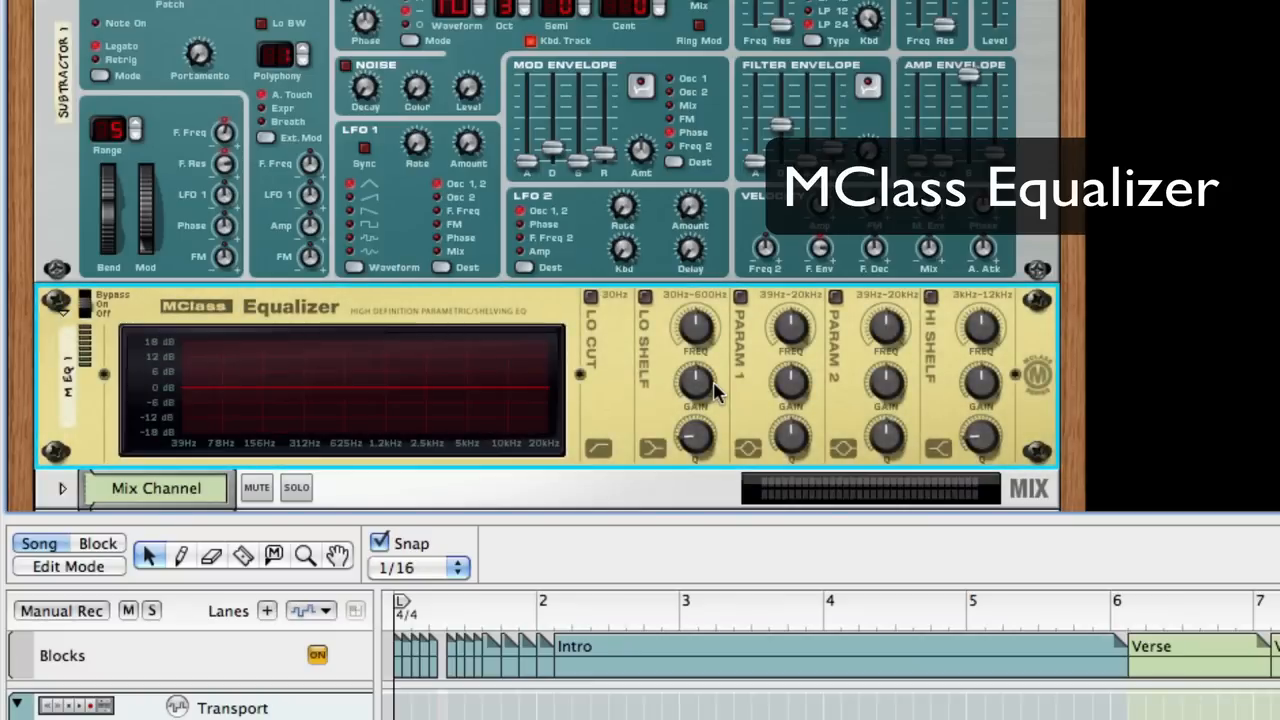
click(740, 298)
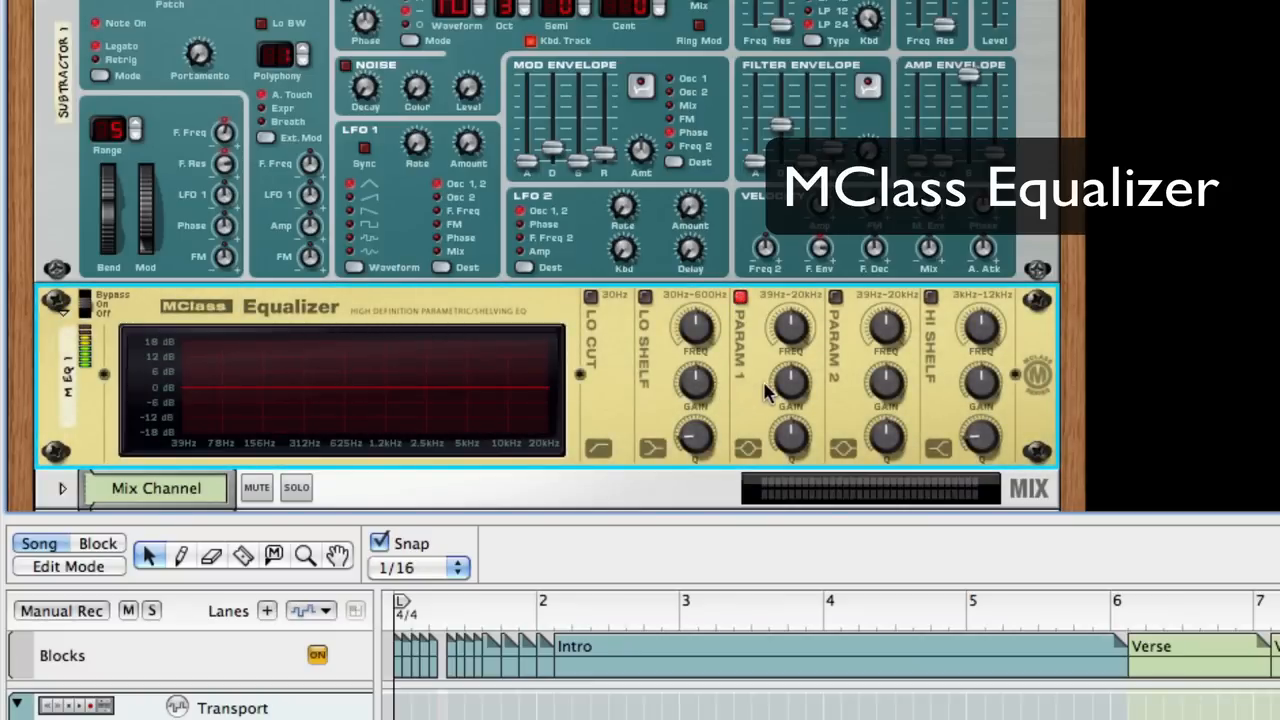
Boost the equalizer's Param 1 gain, enable the Lo Shelf, Param 2 and Hi Shelf bands, and adjust their gains.
drag(790, 381, 790, 350)
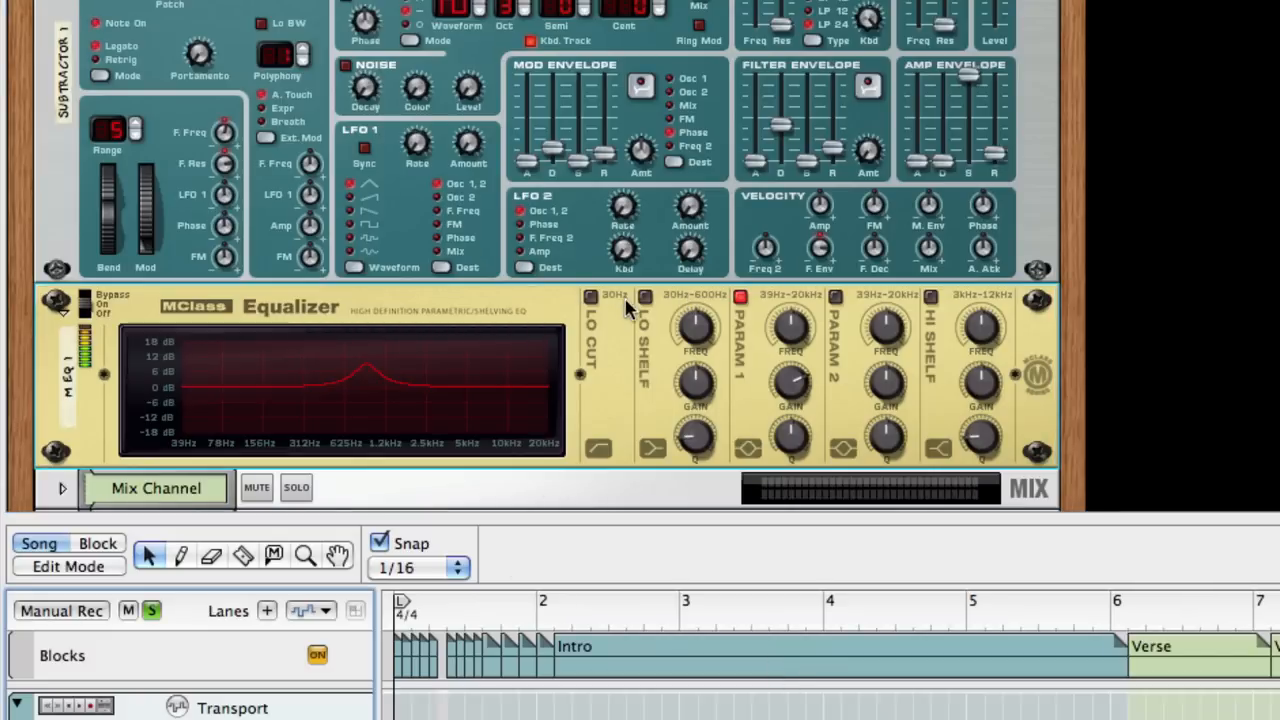
click(645, 297)
drag(670, 316, 672, 410)
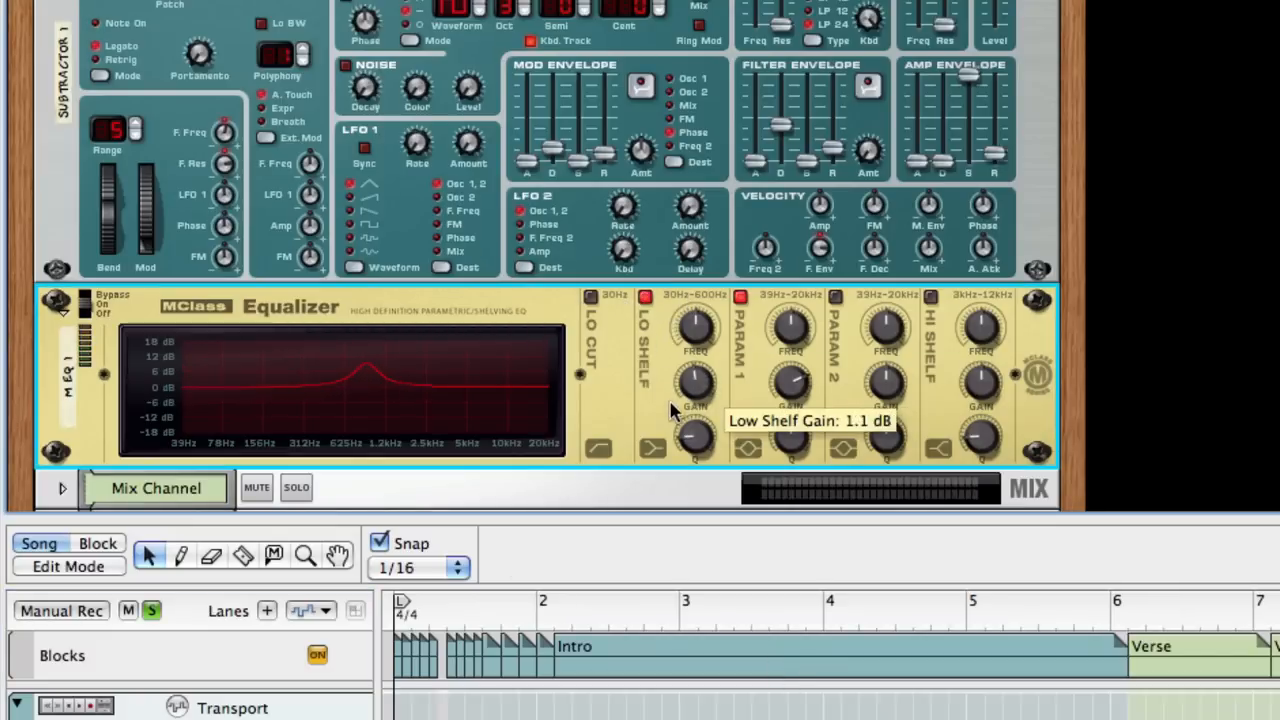
click(836, 298)
drag(876, 360, 880, 384)
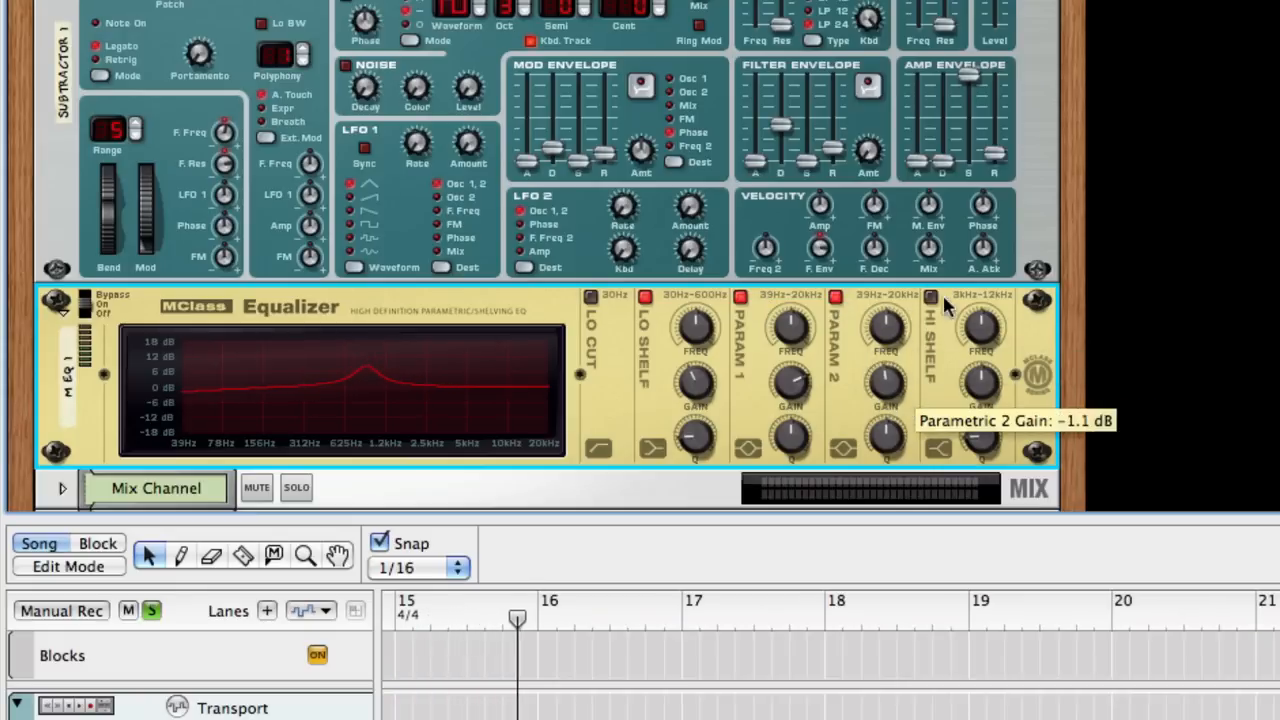
click(930, 299)
drag(980, 379, 655, 297)
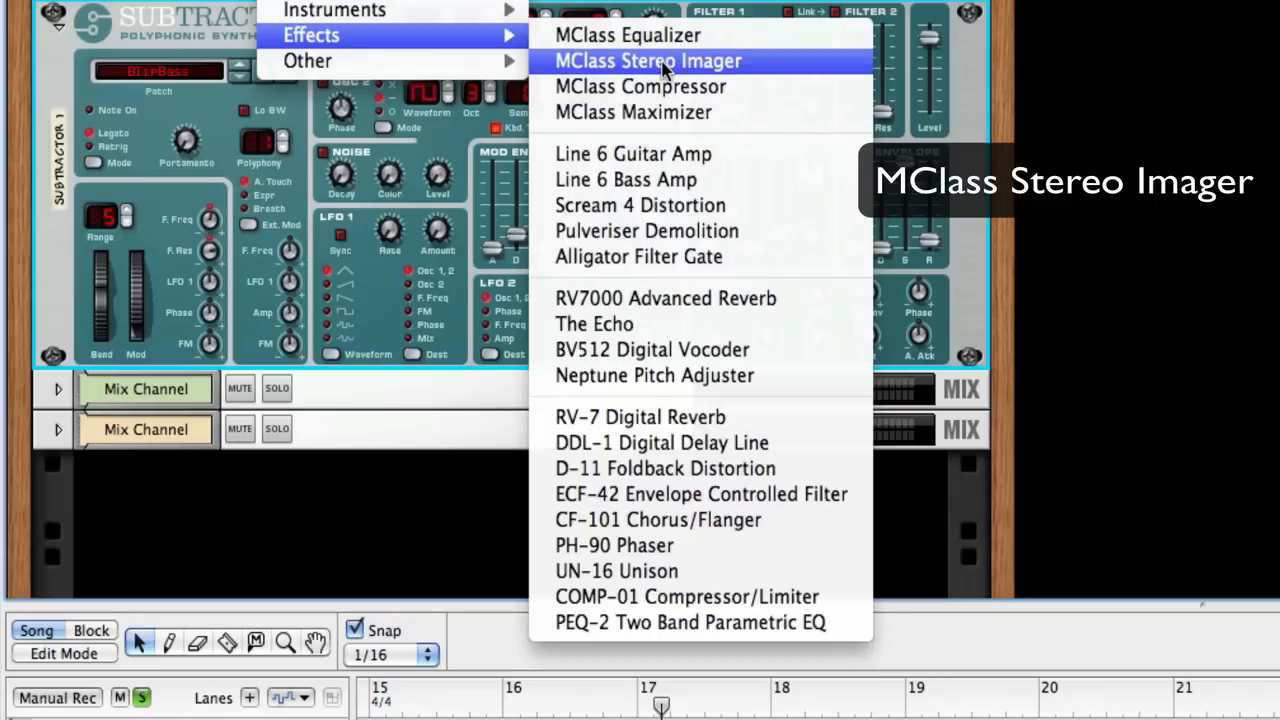
Replace the equalizer with an MClass Stereo Imager, play from the song start, and adjust the high and low band widths.
click(662, 62)
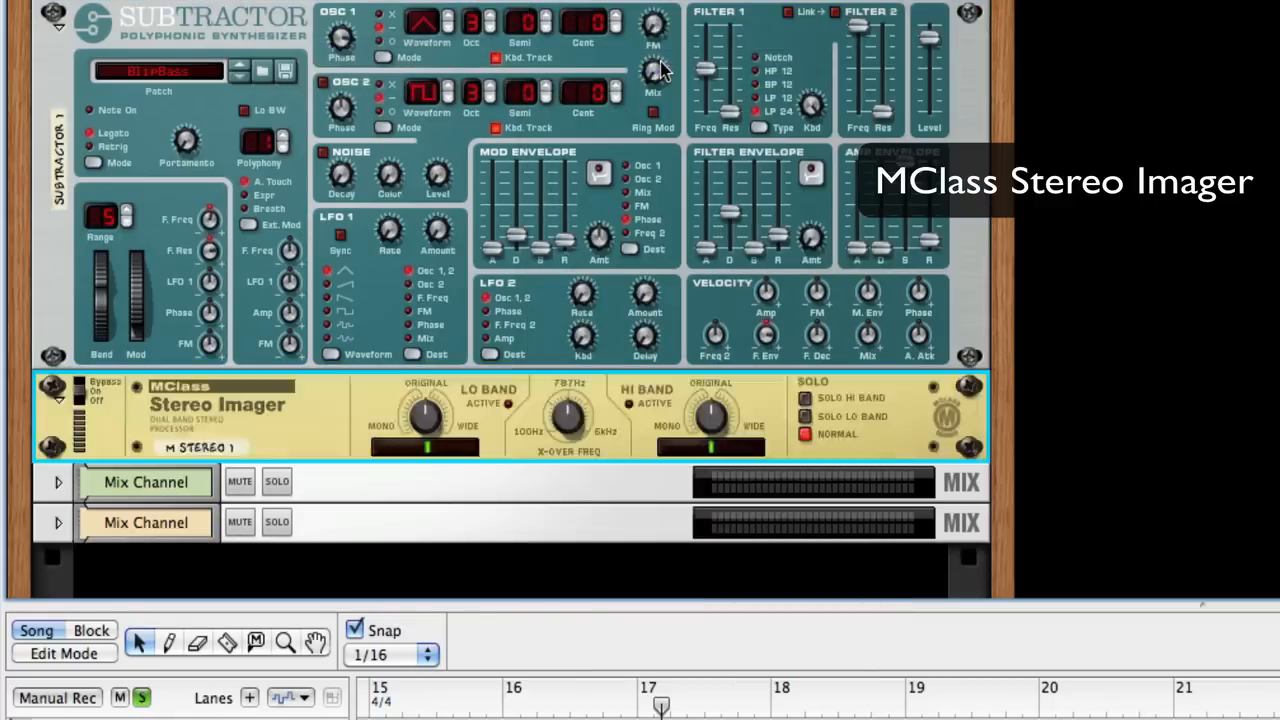
key(shift+Return)
key(space)
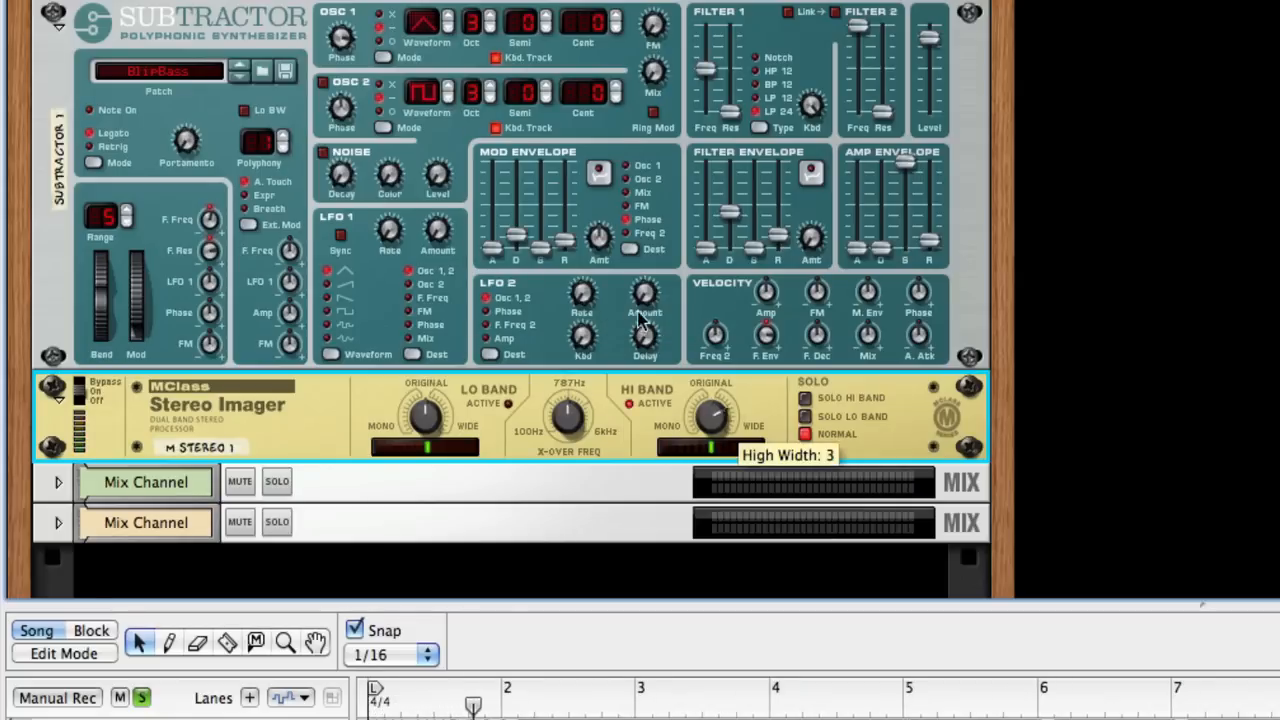
drag(428, 422, 368, 322)
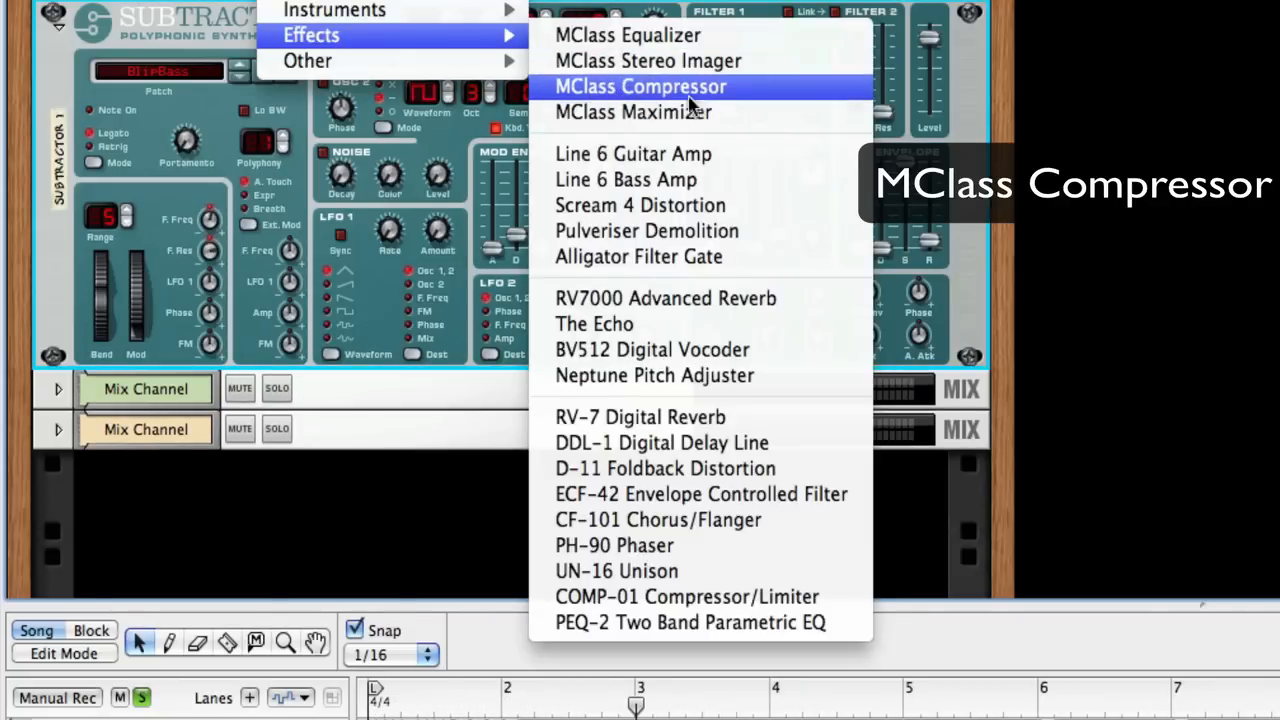
Replace the Stereo Imager with an MClass Compressor on the SubTractor and lower its threshold.
click(689, 90)
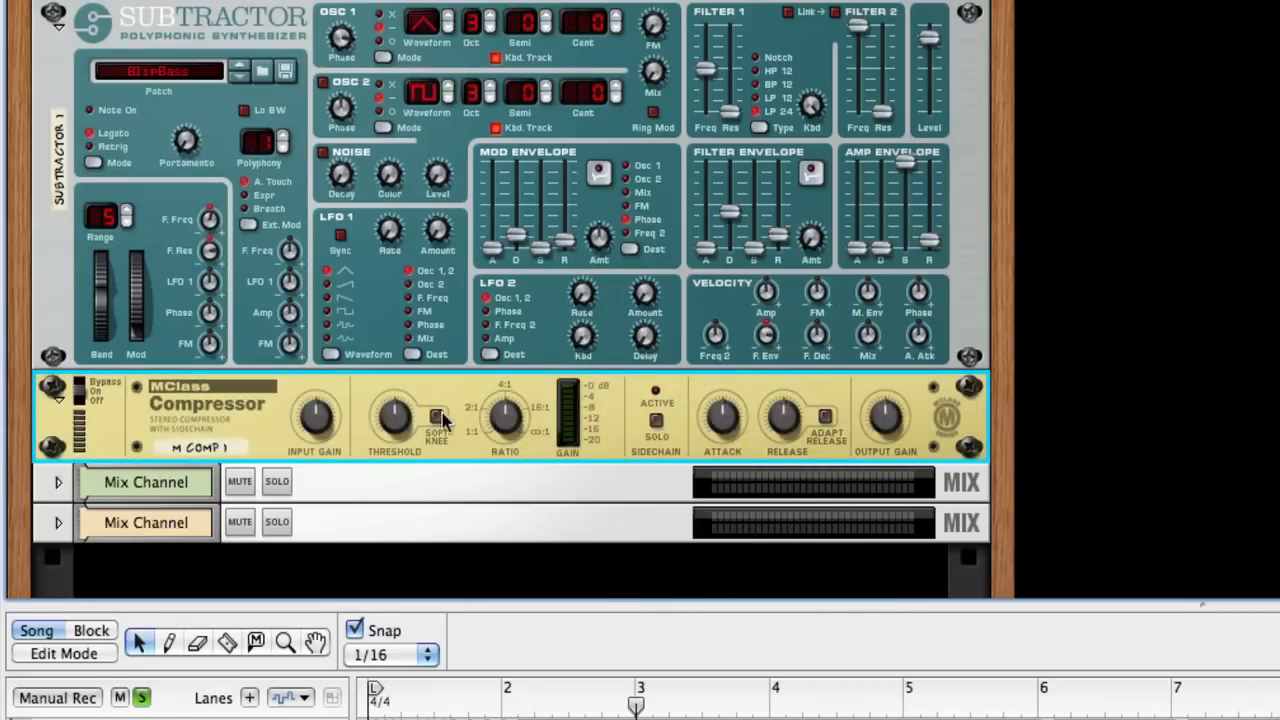
drag(395, 408, 397, 434)
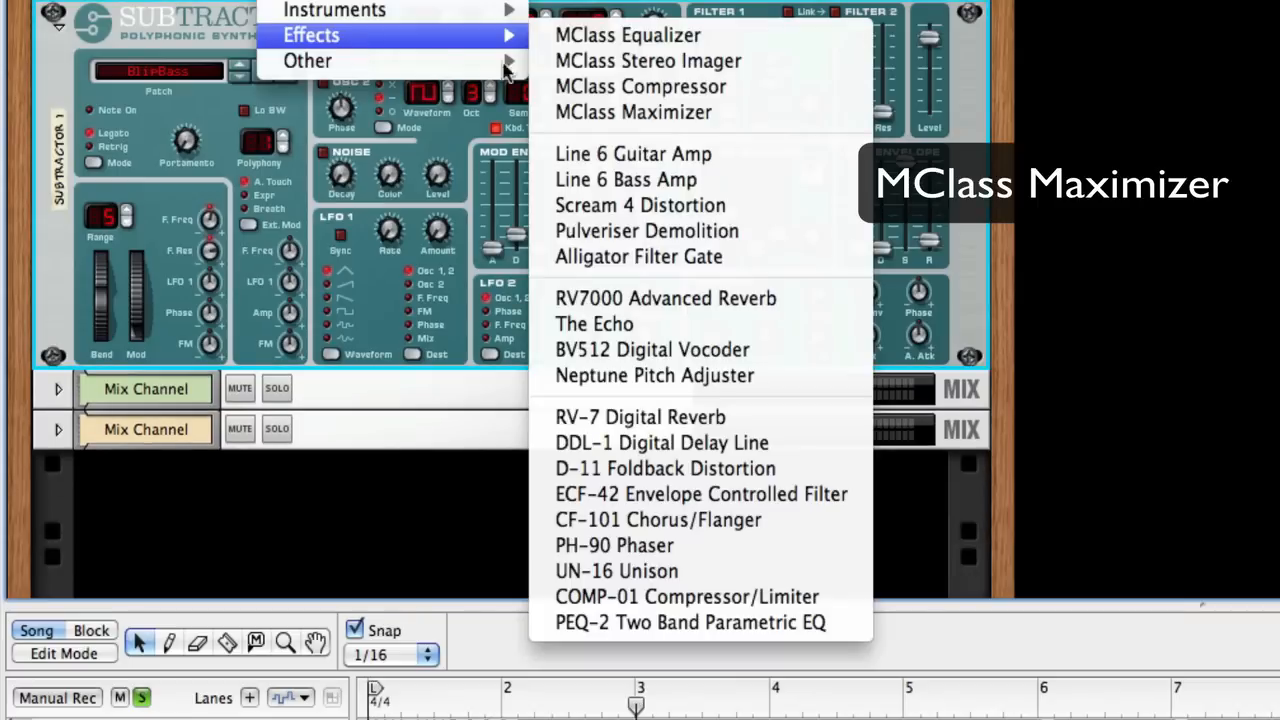
Replace the compressor with an MClass Maximizer and play the song from the beginning.
click(634, 112)
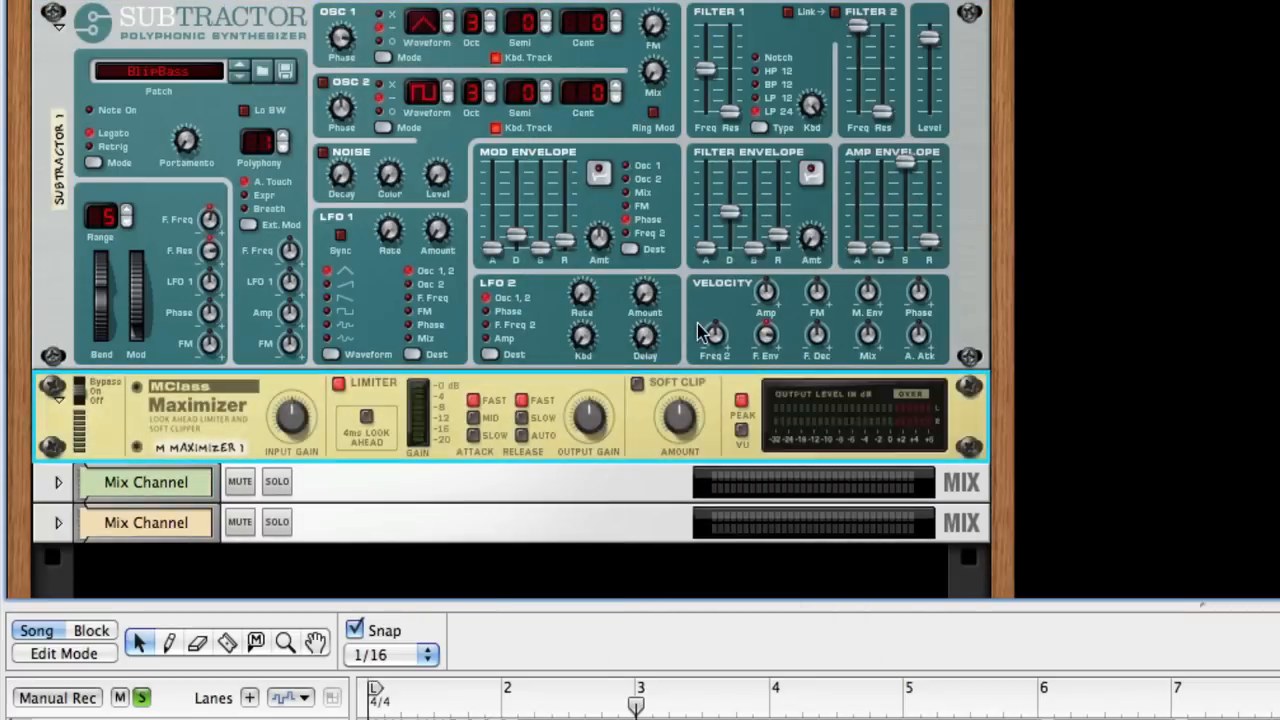
drag(634, 706, 576, 706)
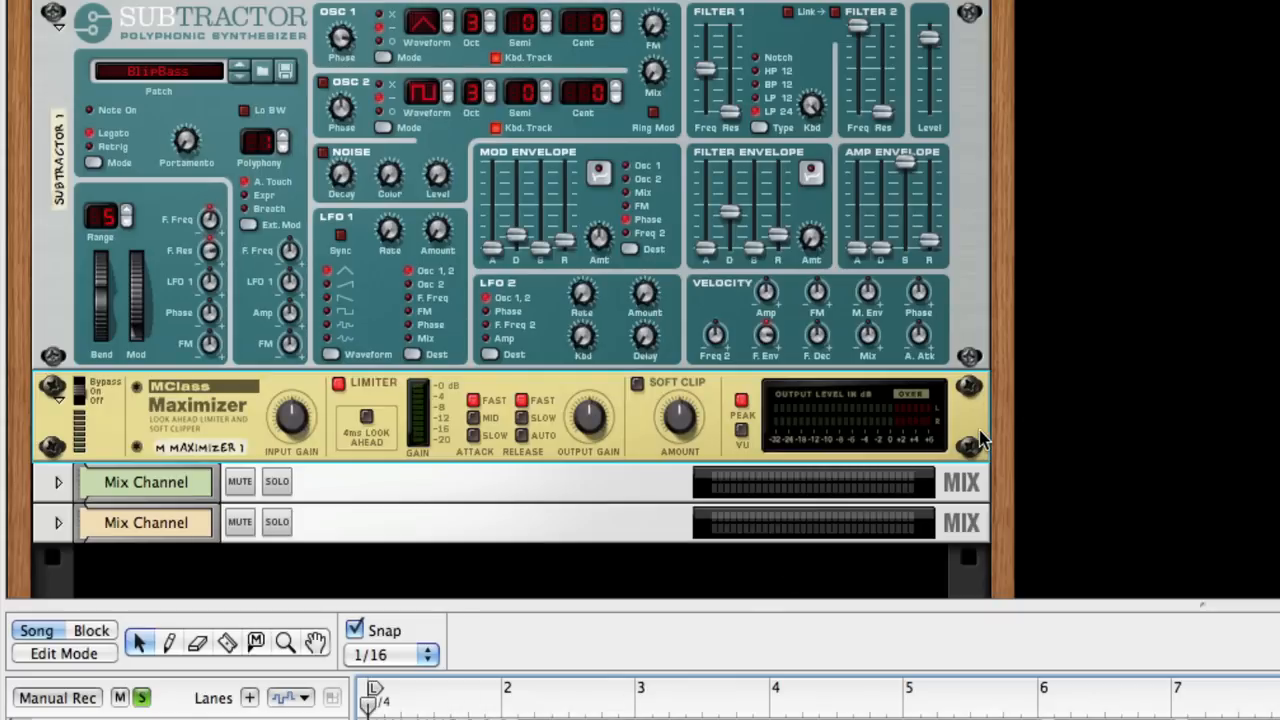
key(space)
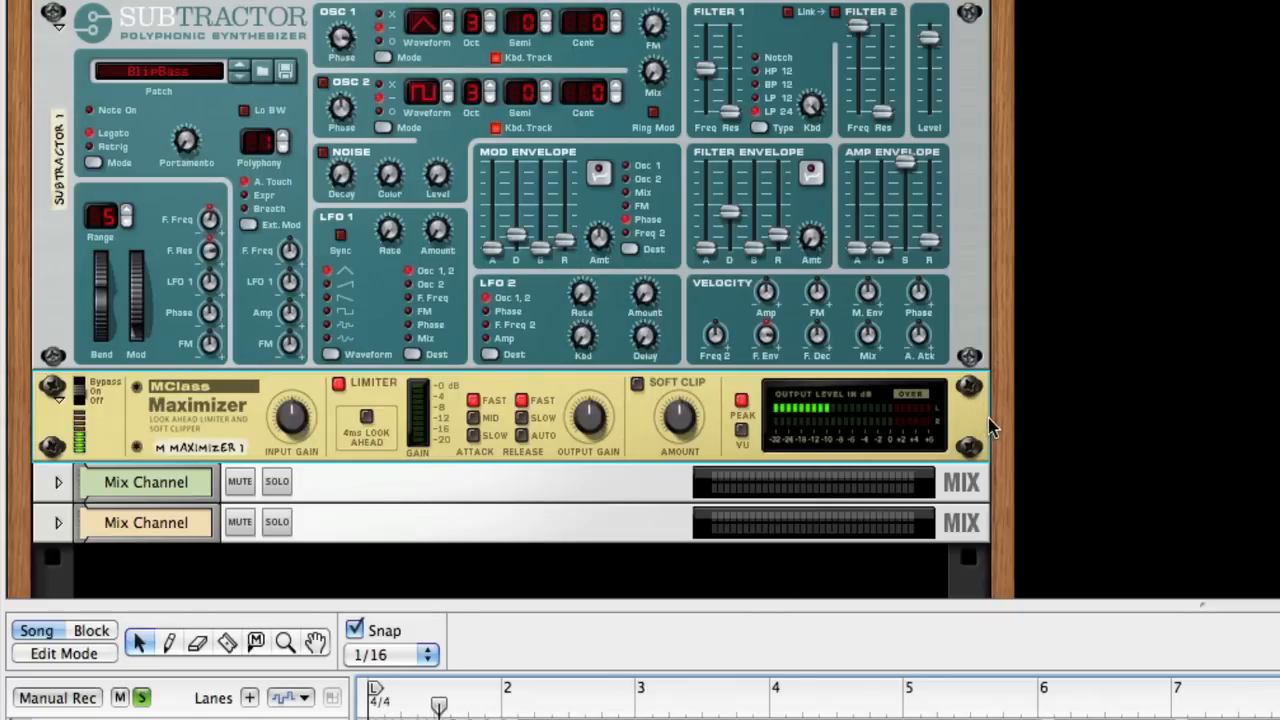
Delete the Maximizer, try a Line 6 Guitar Amp on the SubTractor, and replace it with a Line 6 Bass Amp.
click(985, 425)
key(Delete)
mouse_move(310, 35)
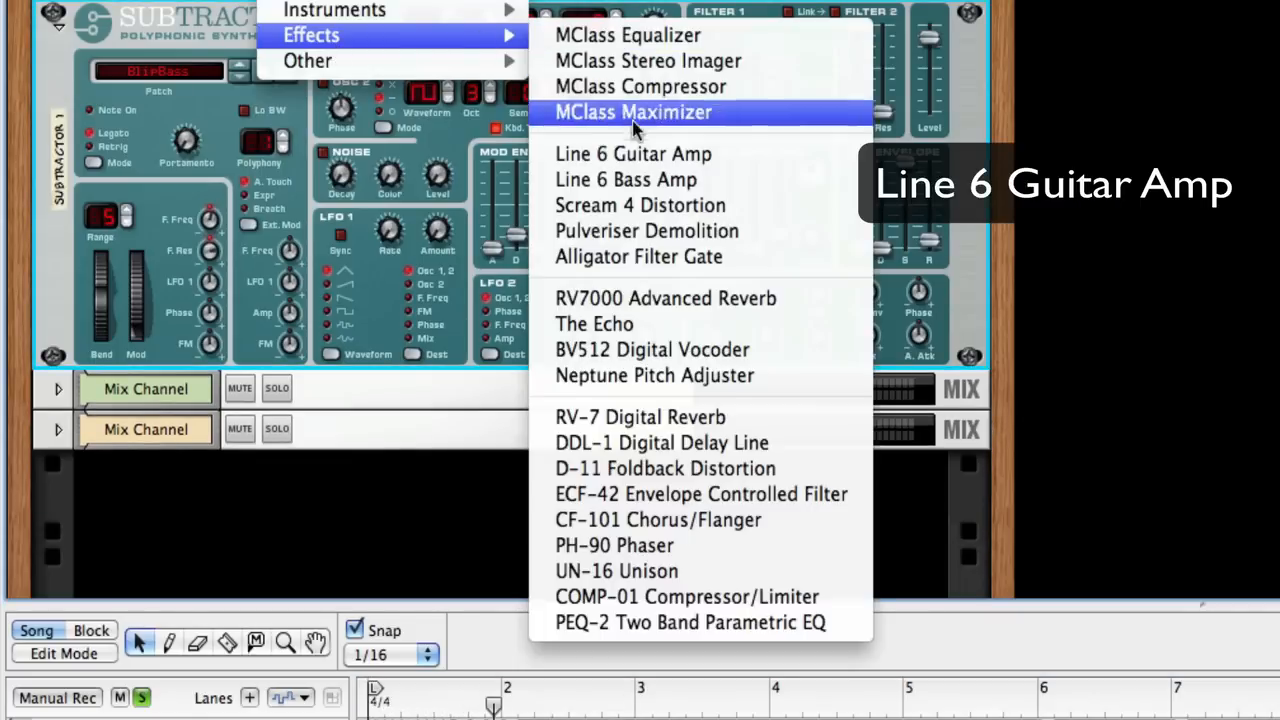
click(636, 153)
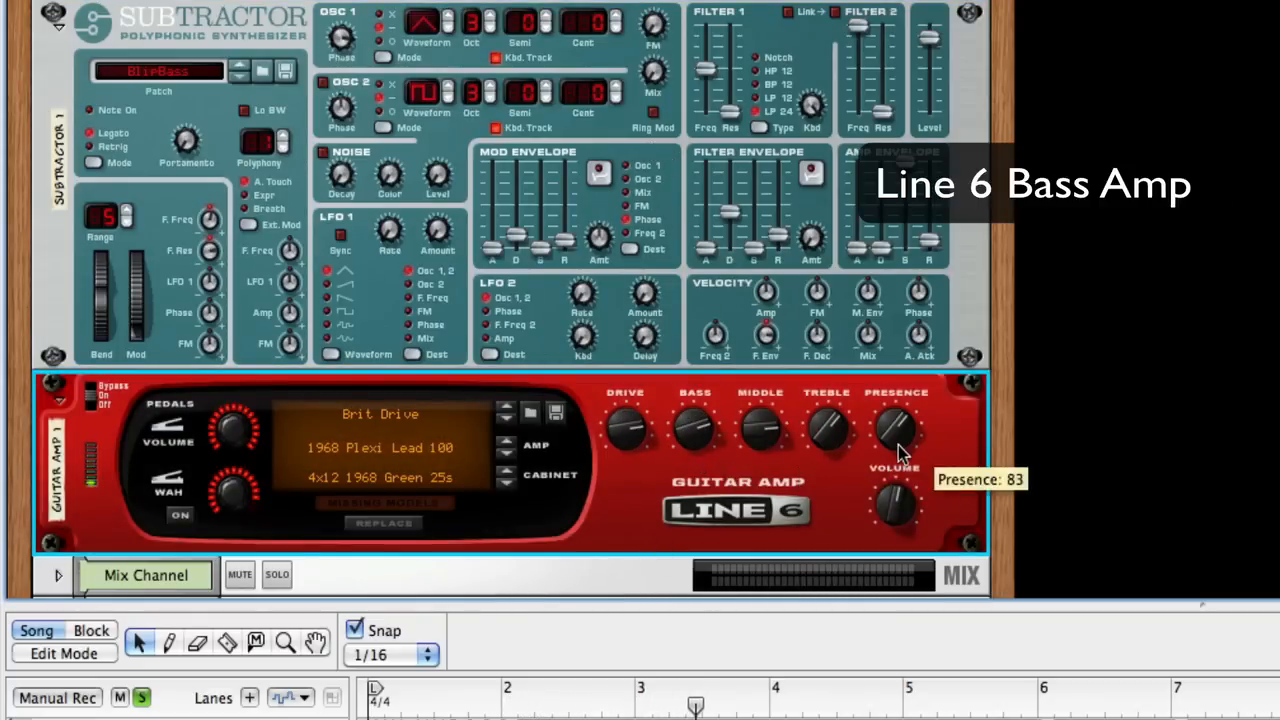
mouse_move(400, 51)
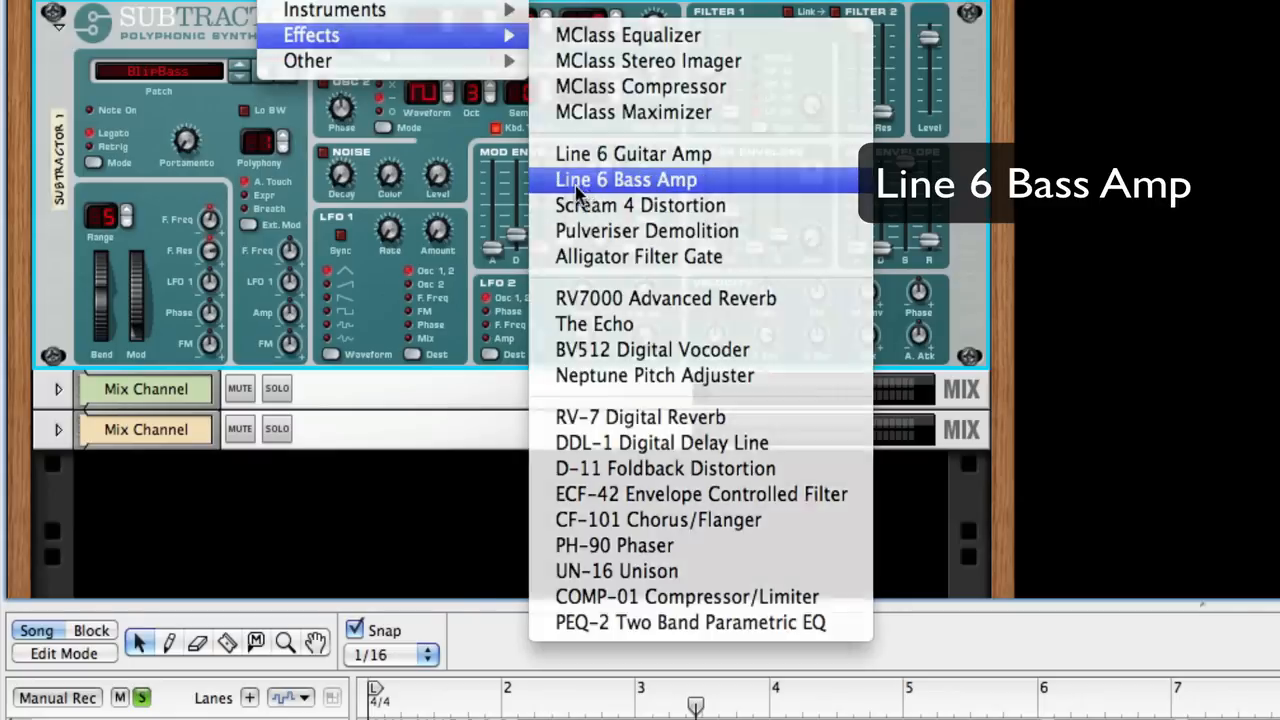
click(575, 177)
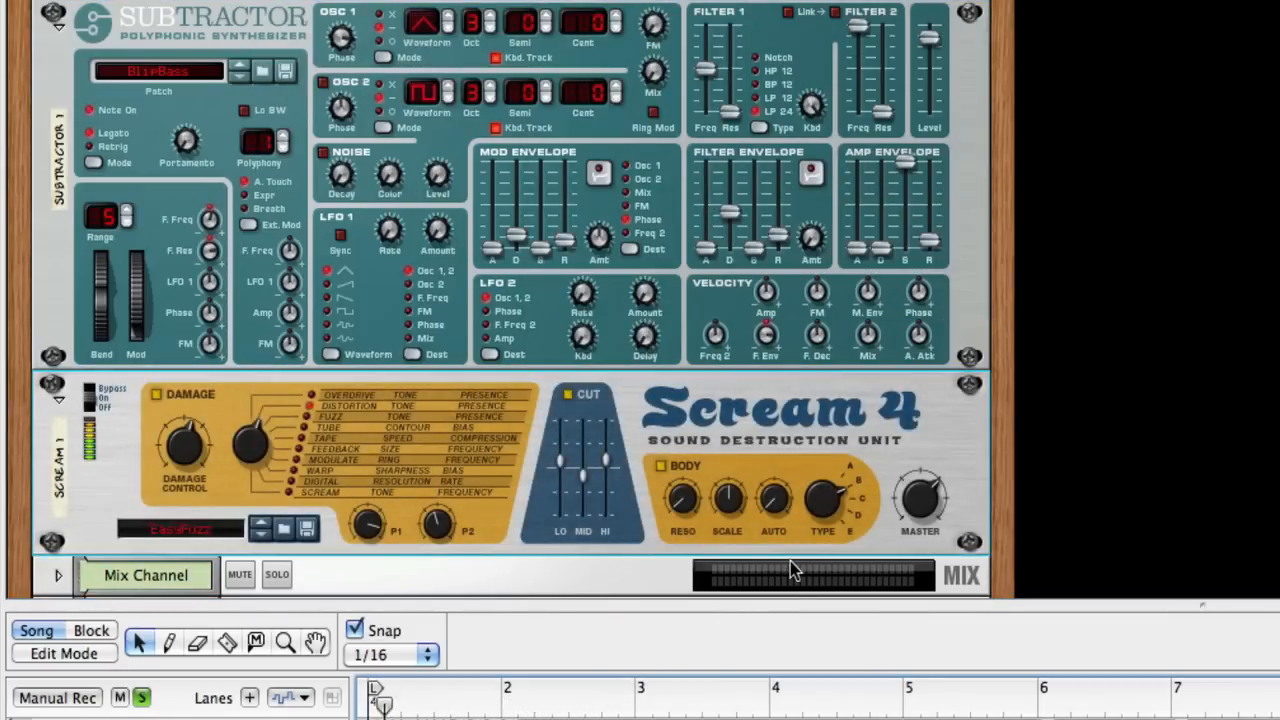
Adjust the Scream 4's Body resonance and auto amount during playback, and set its Body scale to 83.
click(680, 498)
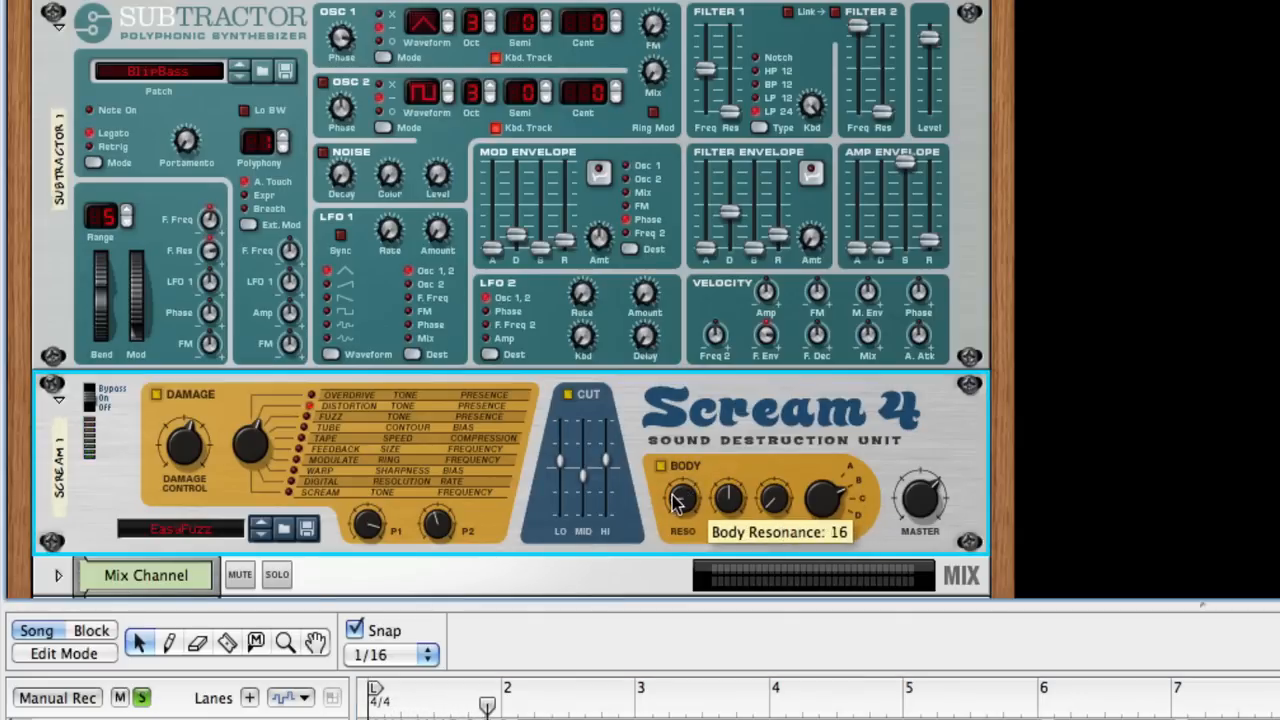
drag(676, 500, 678, 436)
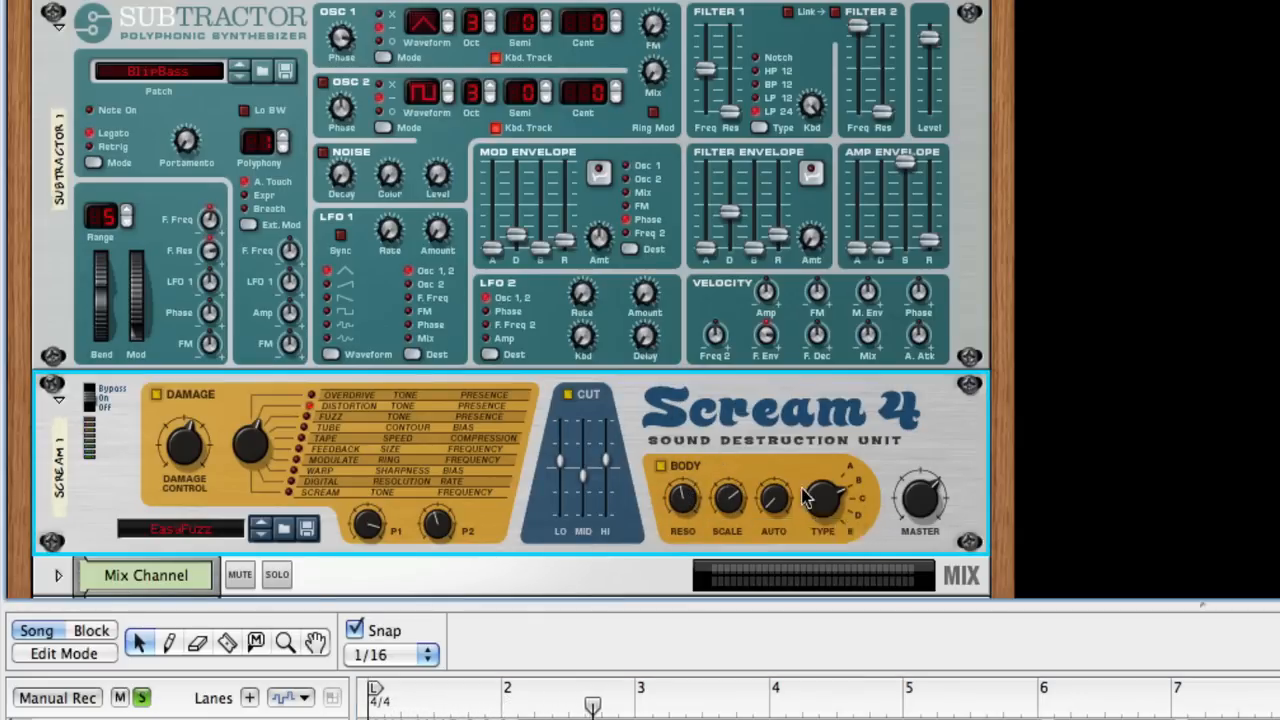
drag(772, 498, 694, 285)
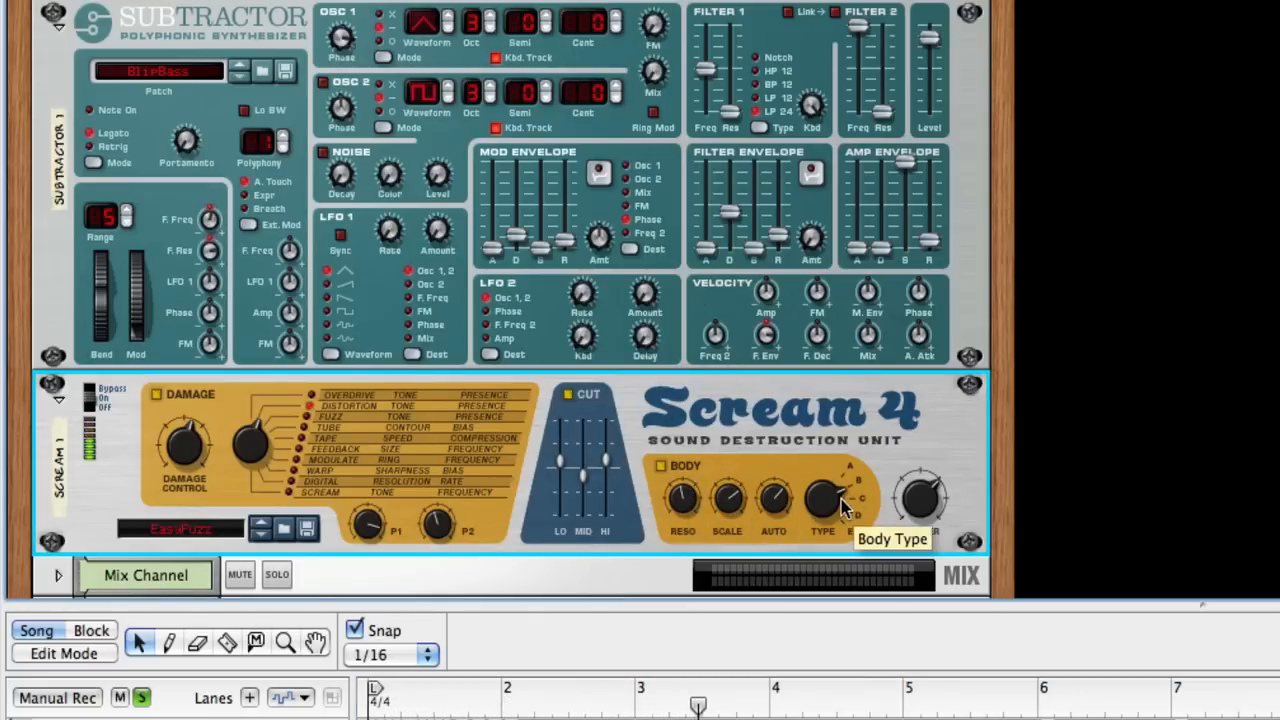
drag(684, 500, 658, 424)
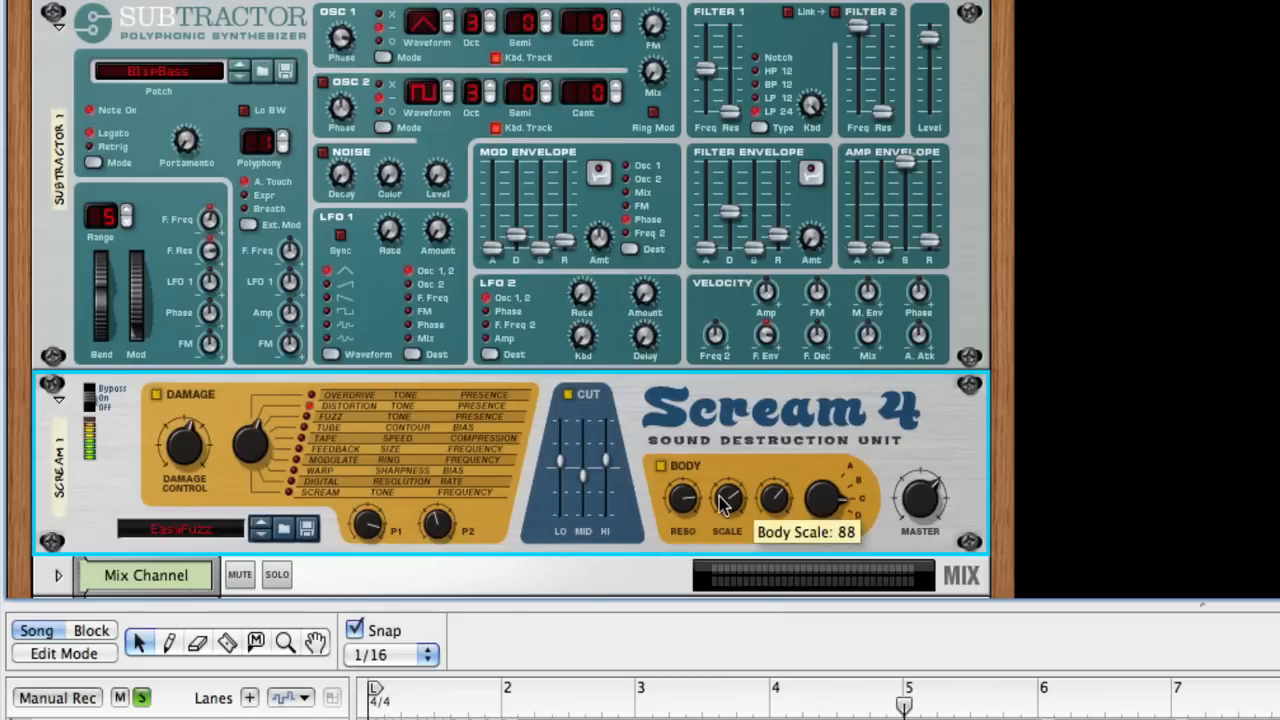
drag(728, 498, 727, 600)
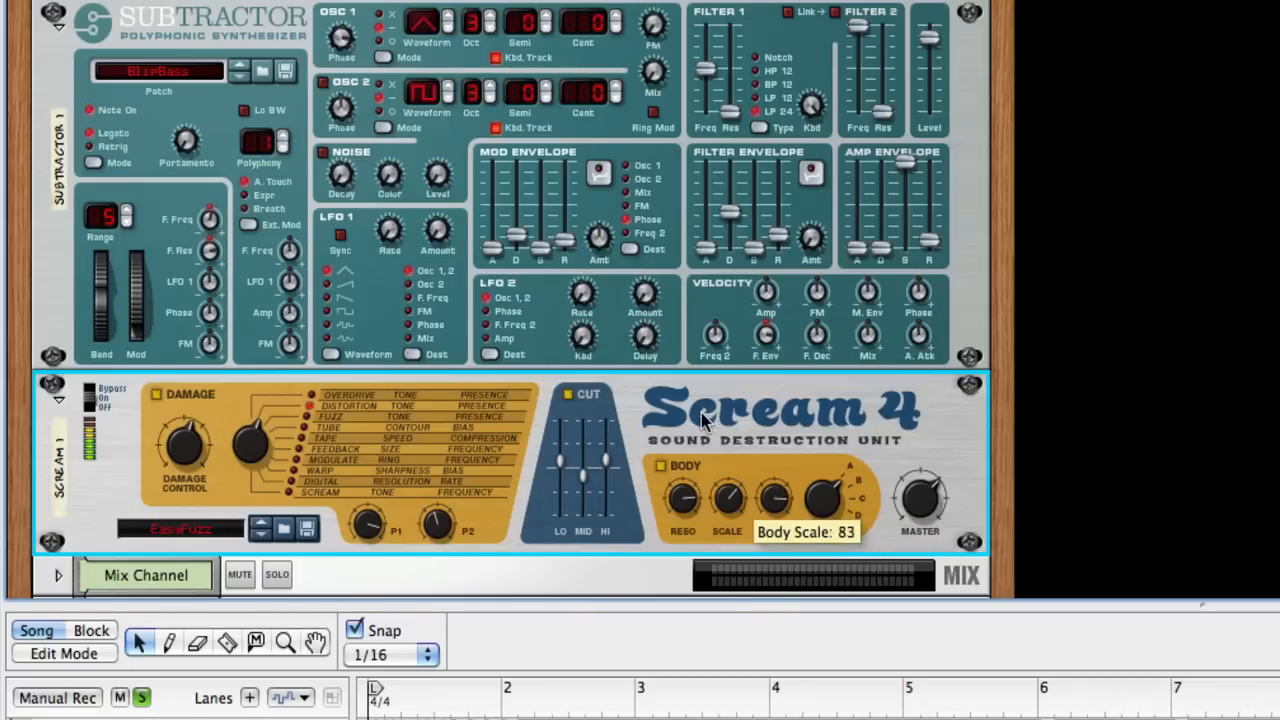
drag(683, 499, 665, 579)
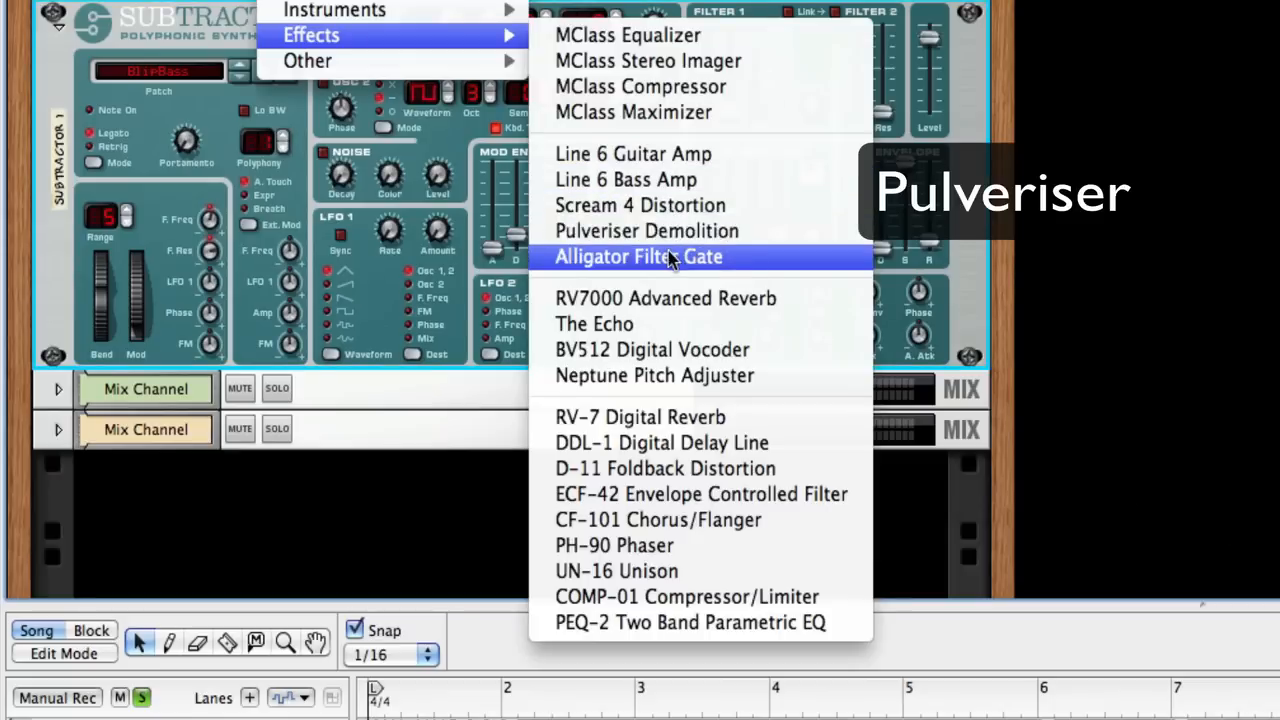
Replace the Scream 4 with a Pulveriser Demolition, set Squash to 51, raise Dirt and Release, and lower the Blend.
click(667, 235)
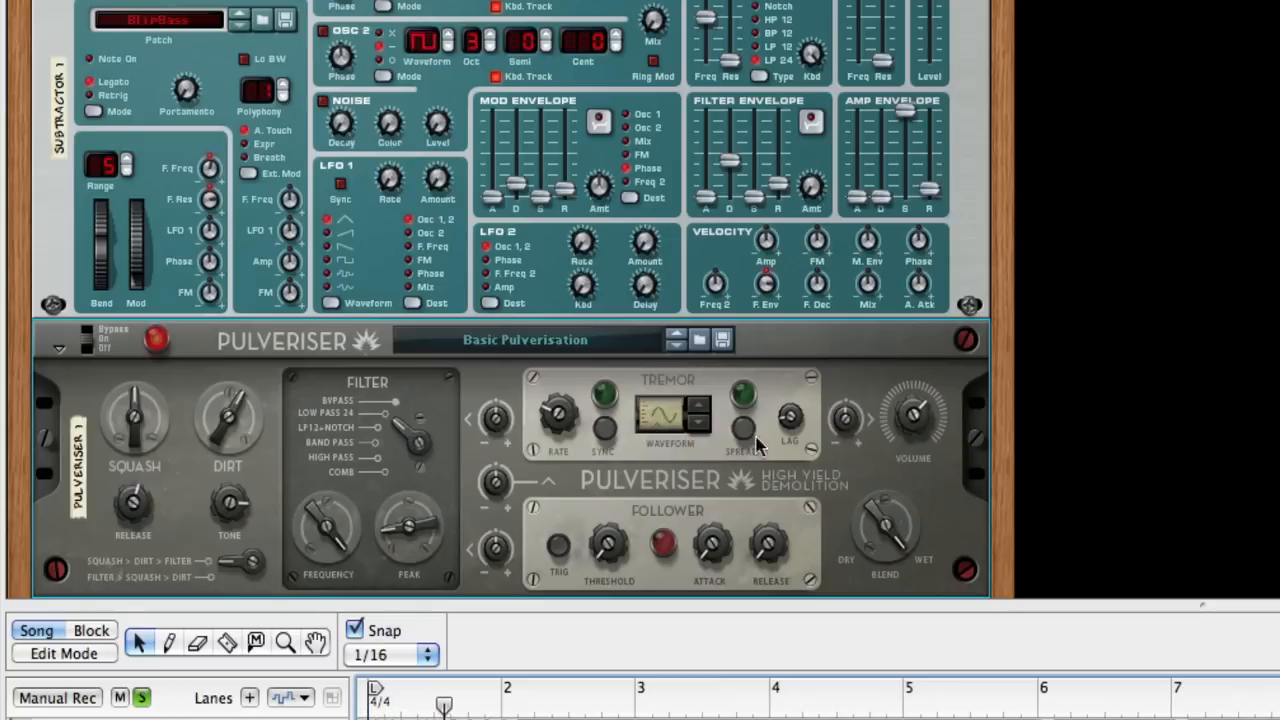
drag(138, 424, 138, 449)
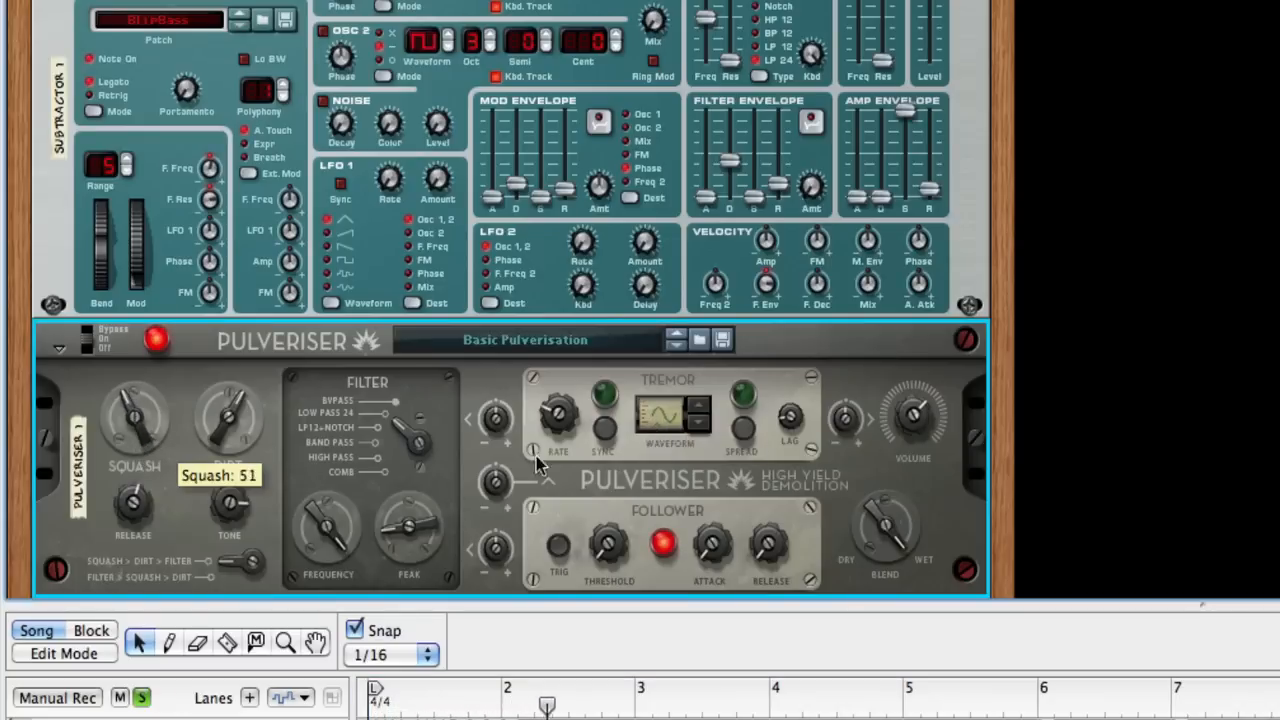
drag(236, 438, 232, 368)
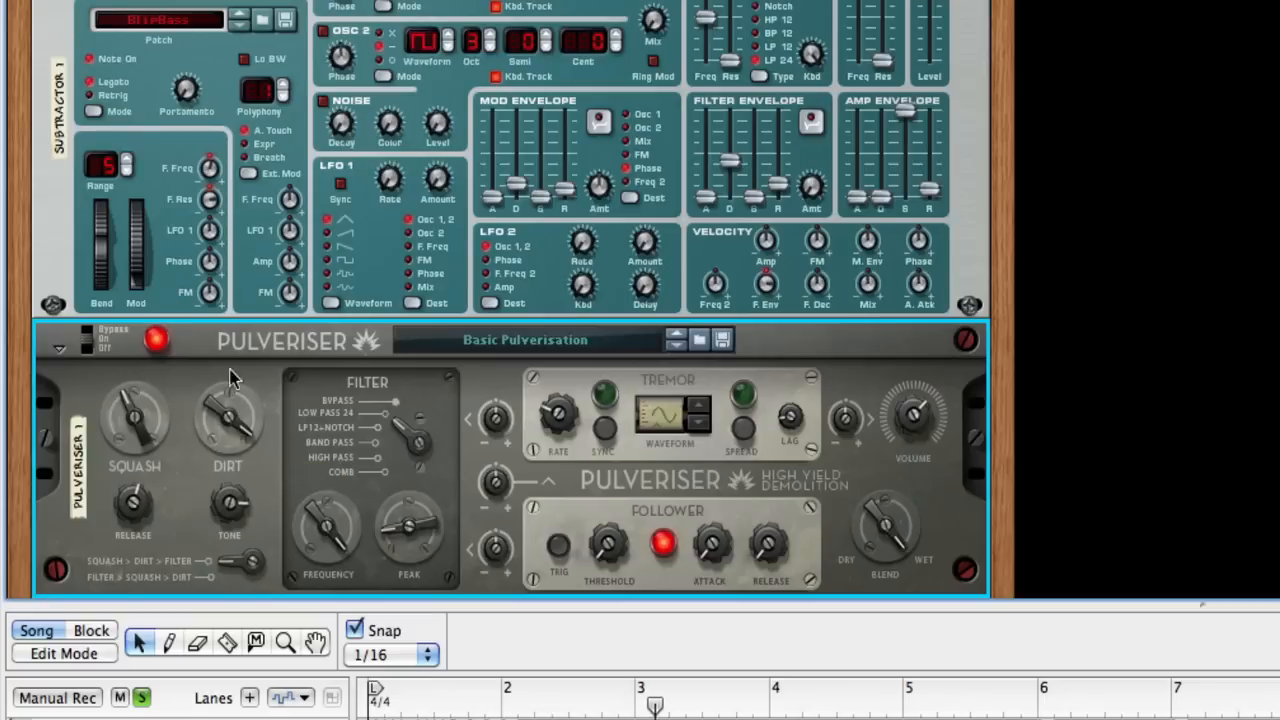
drag(129, 522, 138, 449)
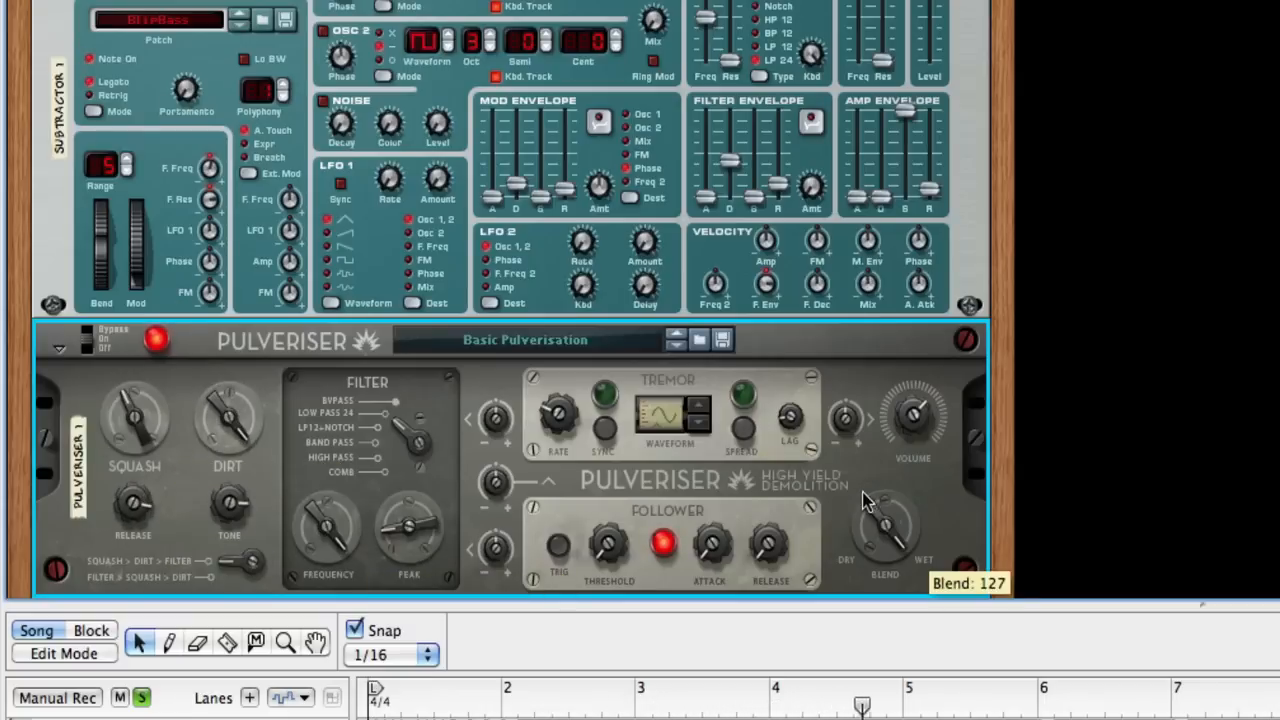
drag(876, 561, 888, 612)
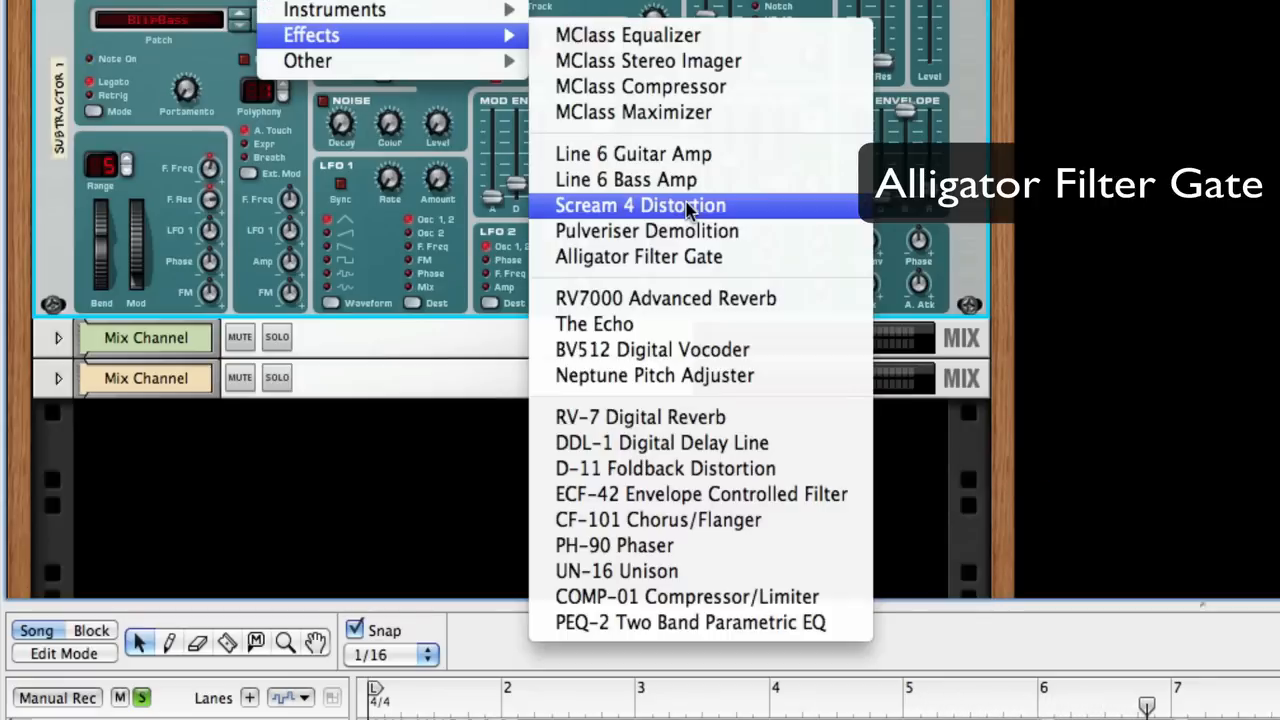
Replace the Pulveriser with an Alligator Filter Gate and raise its master volume during playback.
click(566, 258)
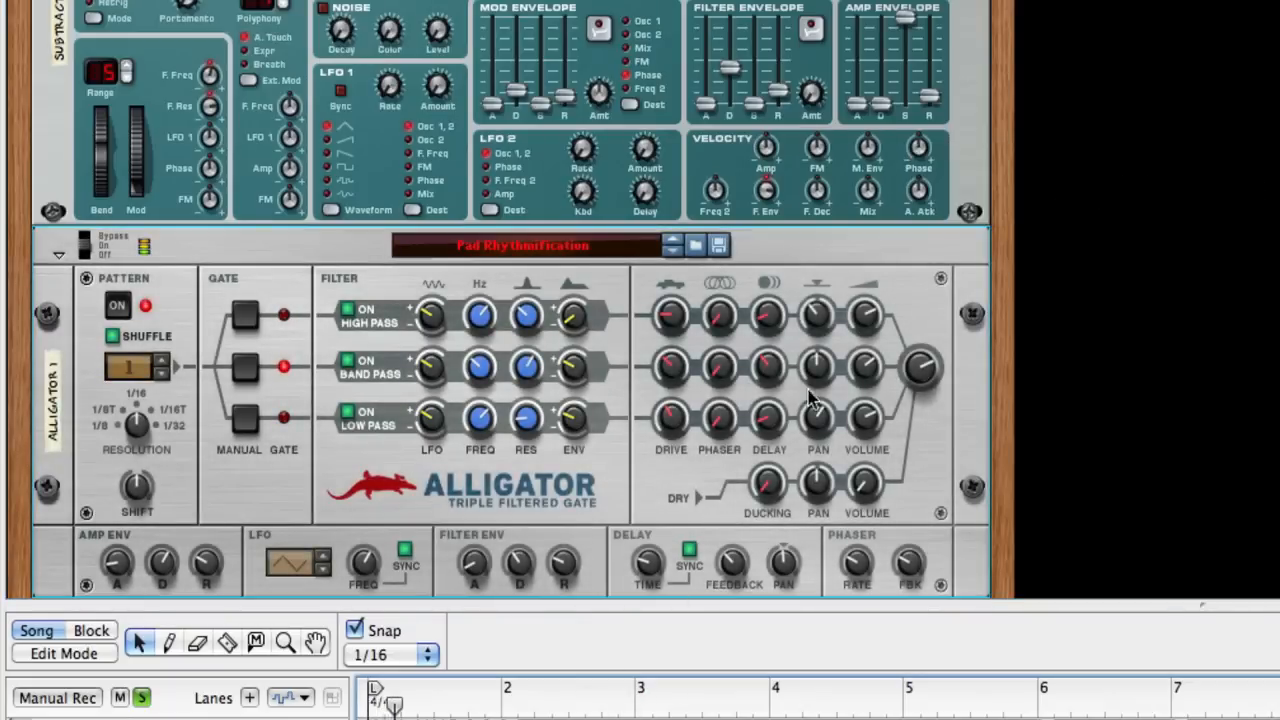
click(910, 332)
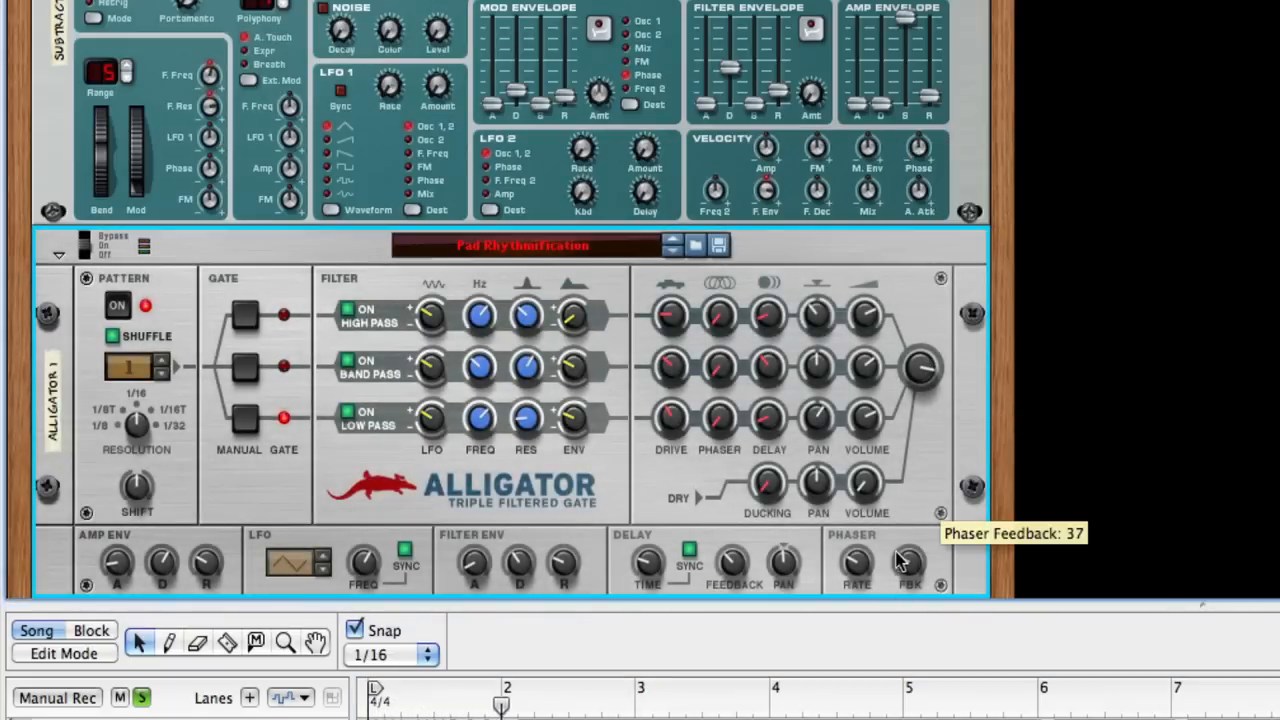
click(1064, 708)
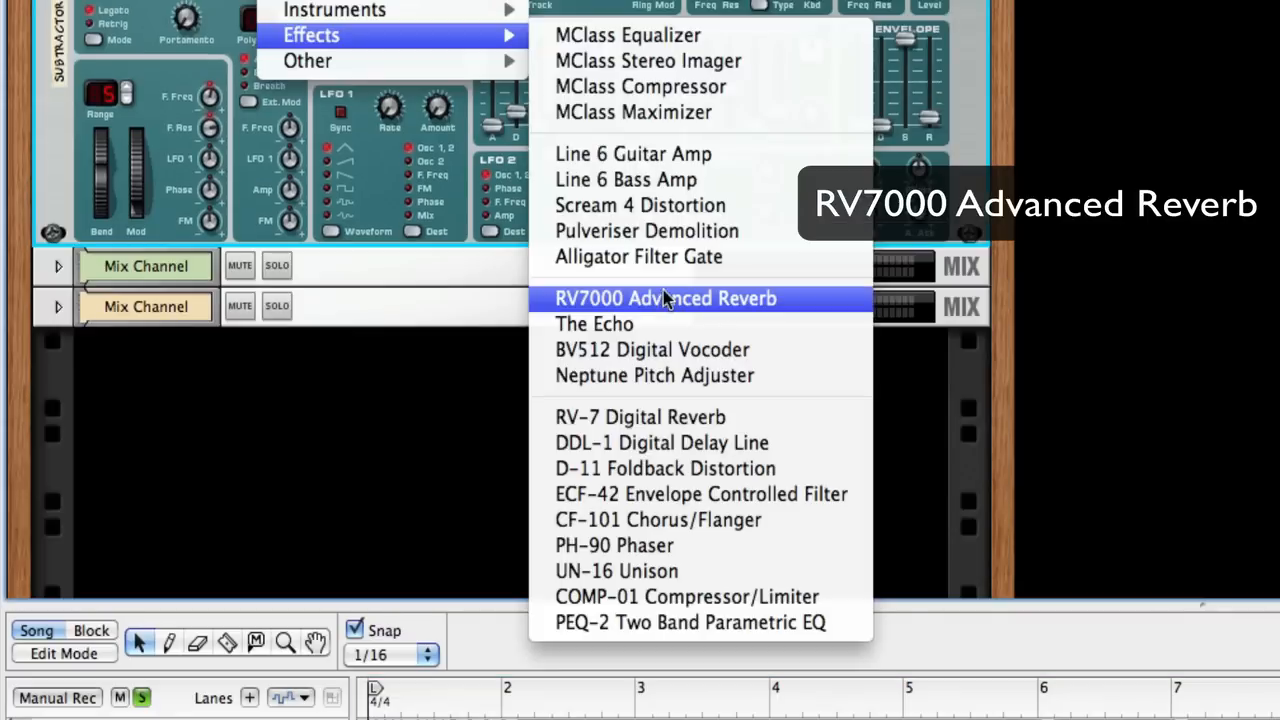
Replace the Alligator with an RV7000 Advanced Reverb and reduce its Dry-Wet amount.
click(665, 305)
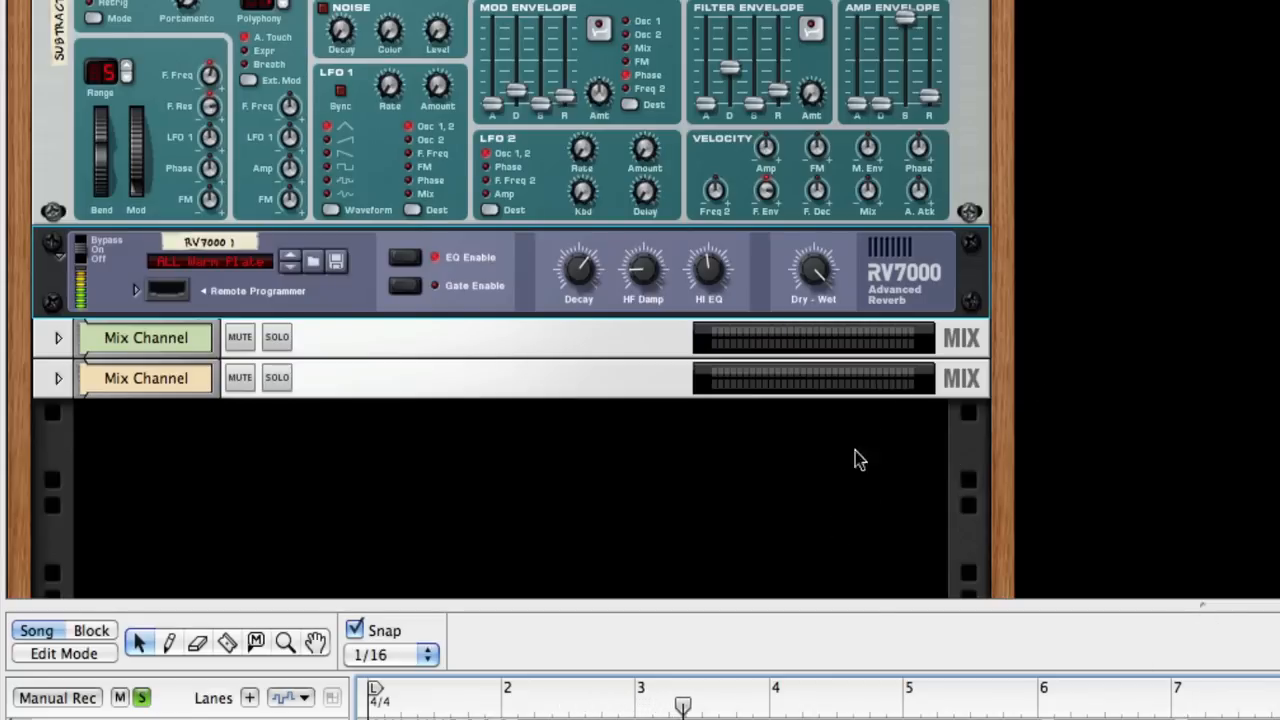
drag(816, 272, 880, 389)
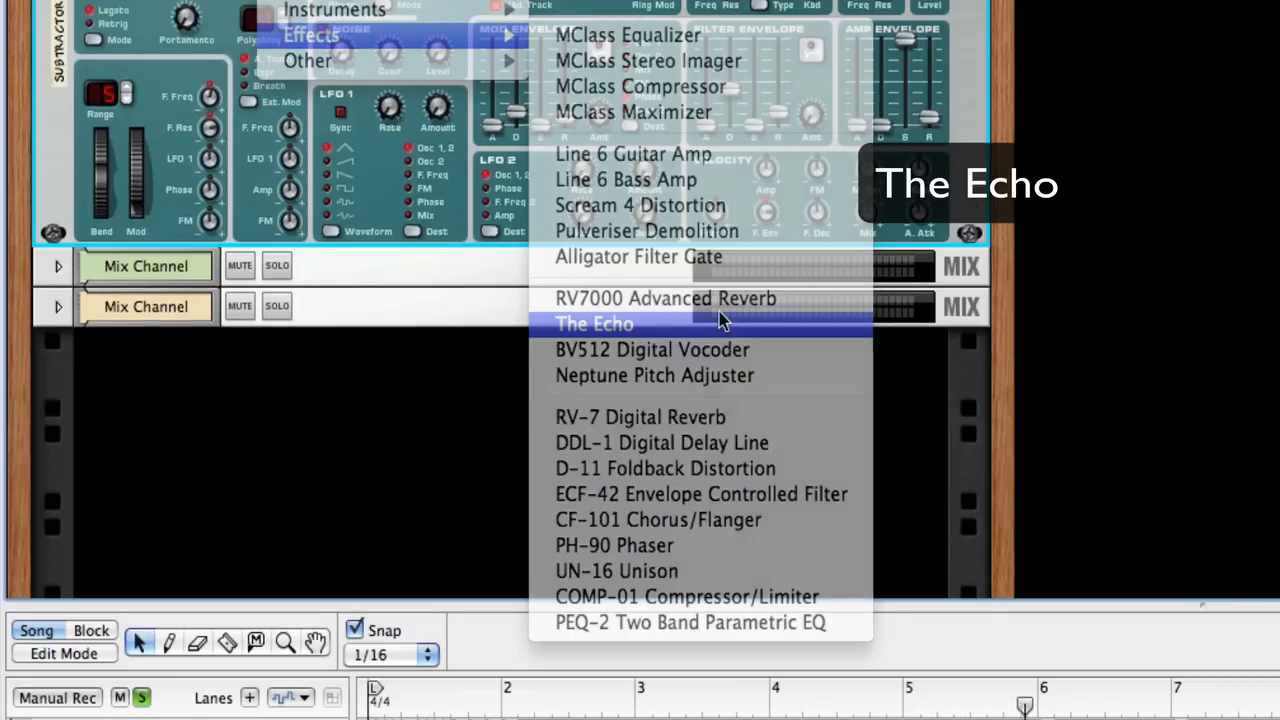
Replace the reverb with The Echo, set its feedback to 70%, and enable Diffusion.
click(720, 320)
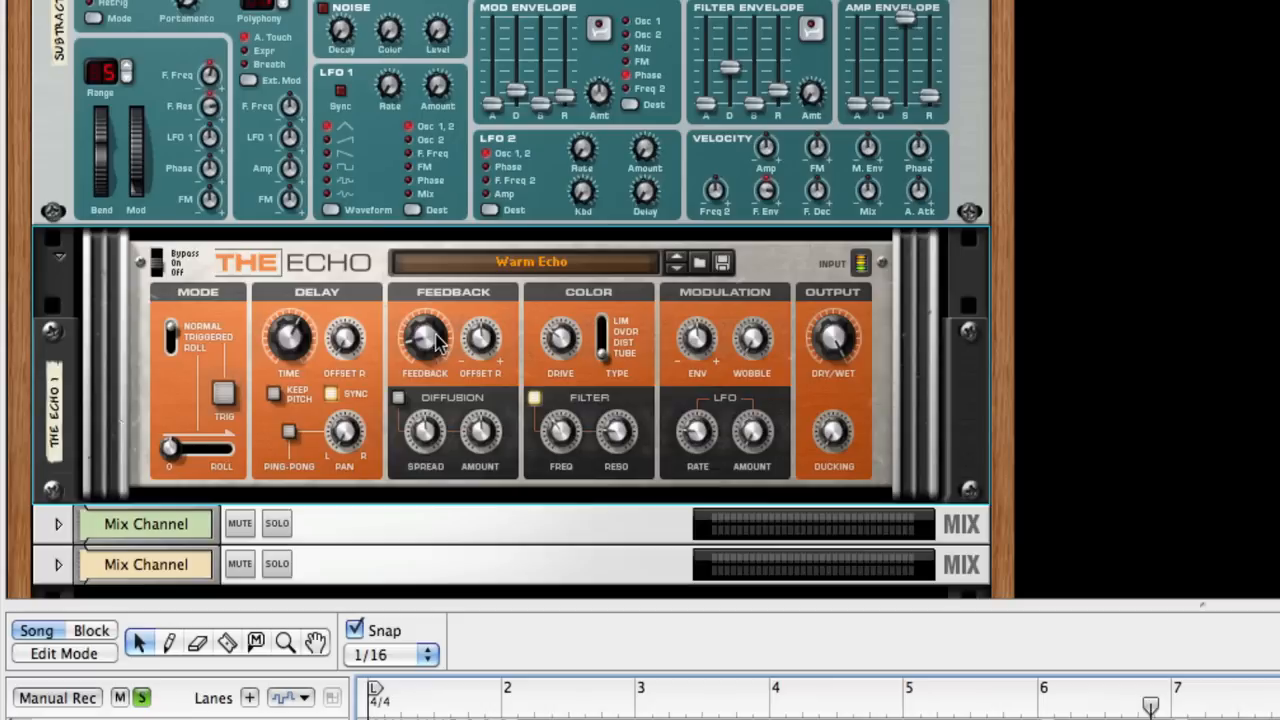
drag(434, 336, 364, 188)
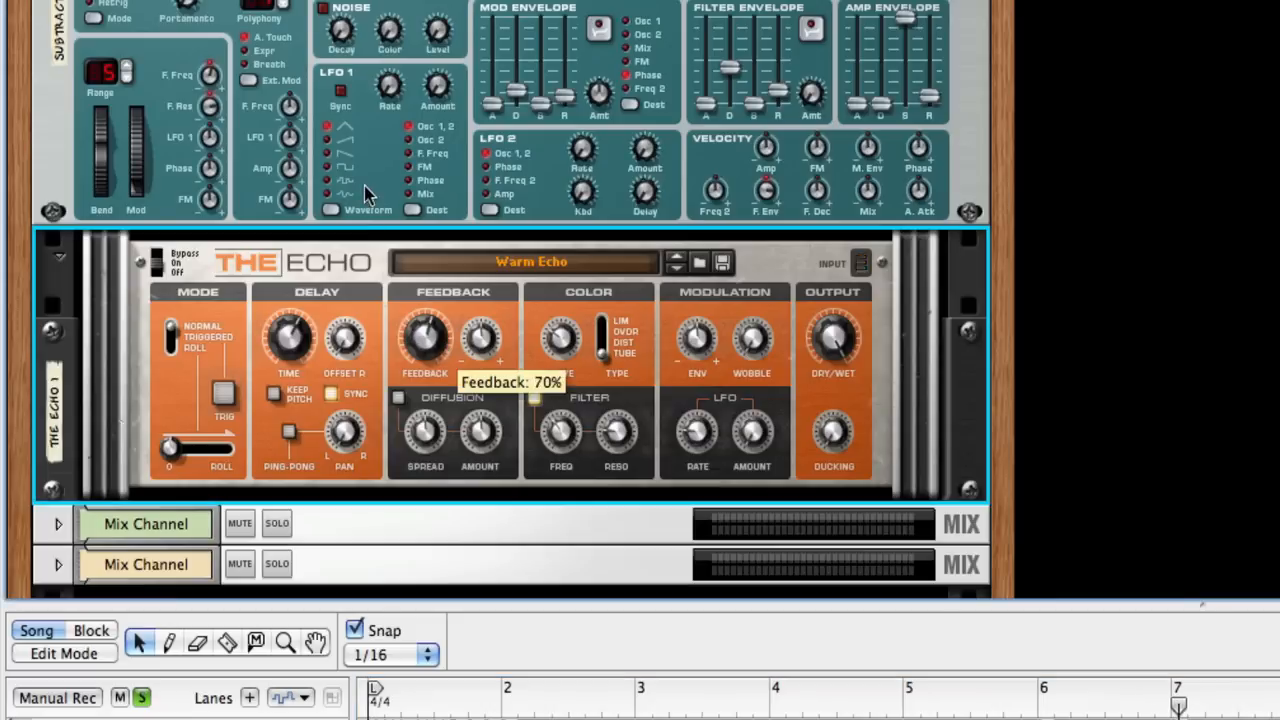
click(398, 397)
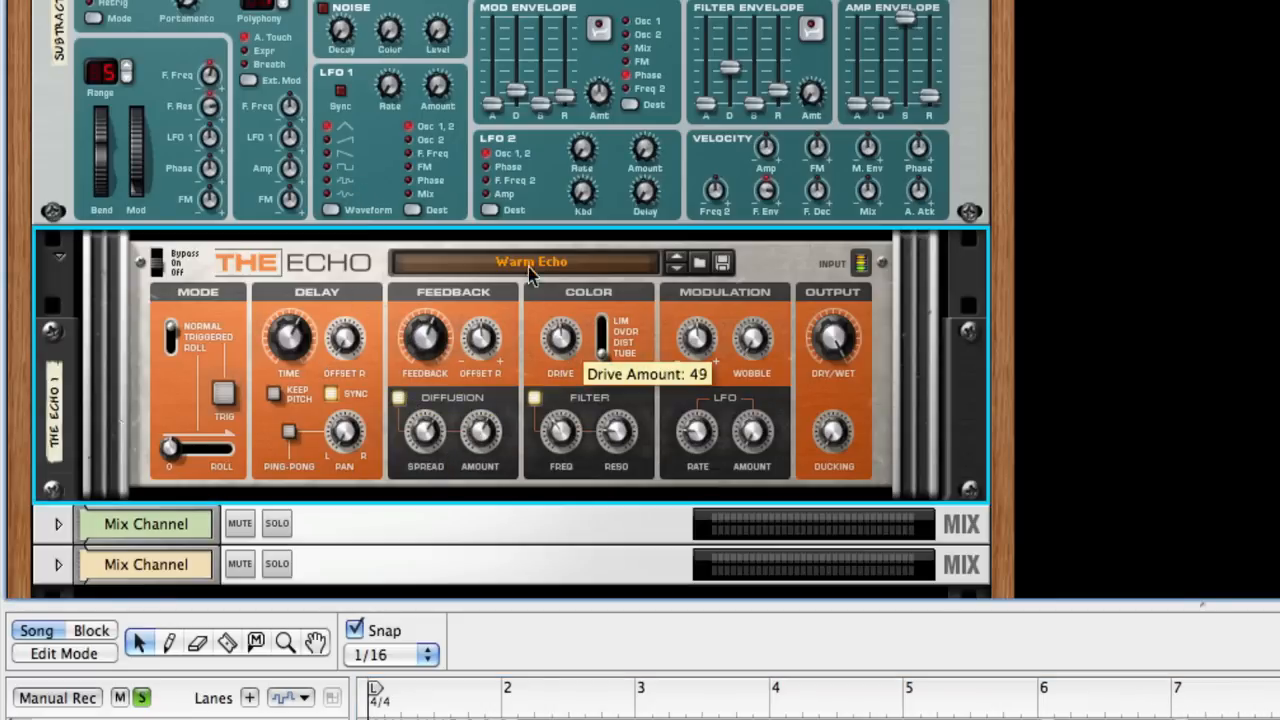
Adjust The Echo's delay offset and filter frequency, and raise its feedback to 124%.
drag(344, 348, 287, 218)
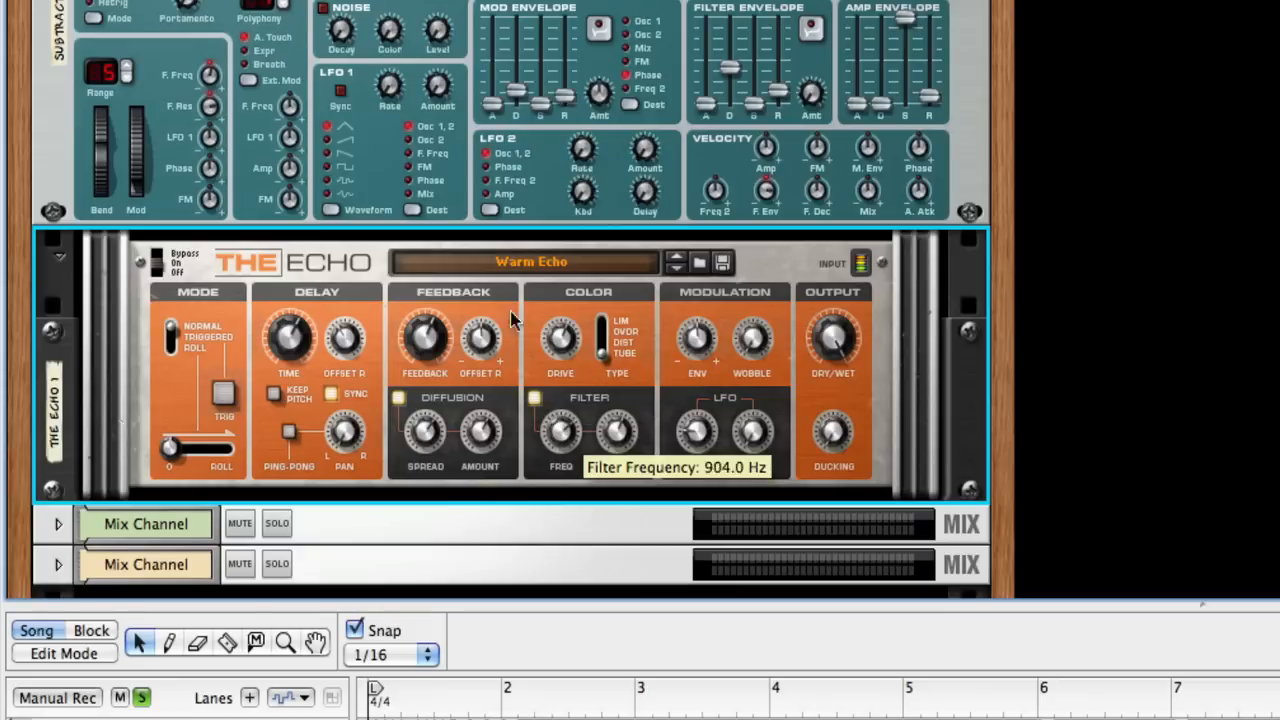
drag(566, 443, 563, 506)
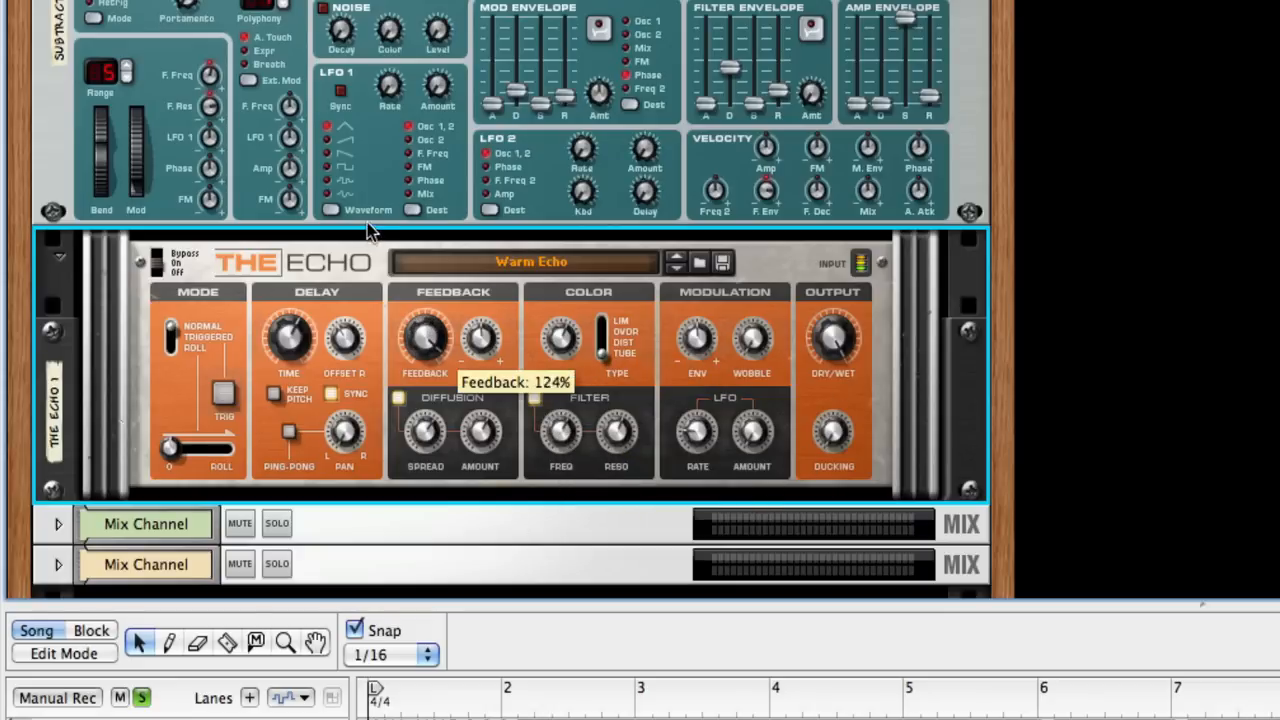
Lower the SubTractor's output level fully to isolate the repeats, and turn down The Echo's feedback.
scroll(916, 287, up, 5)
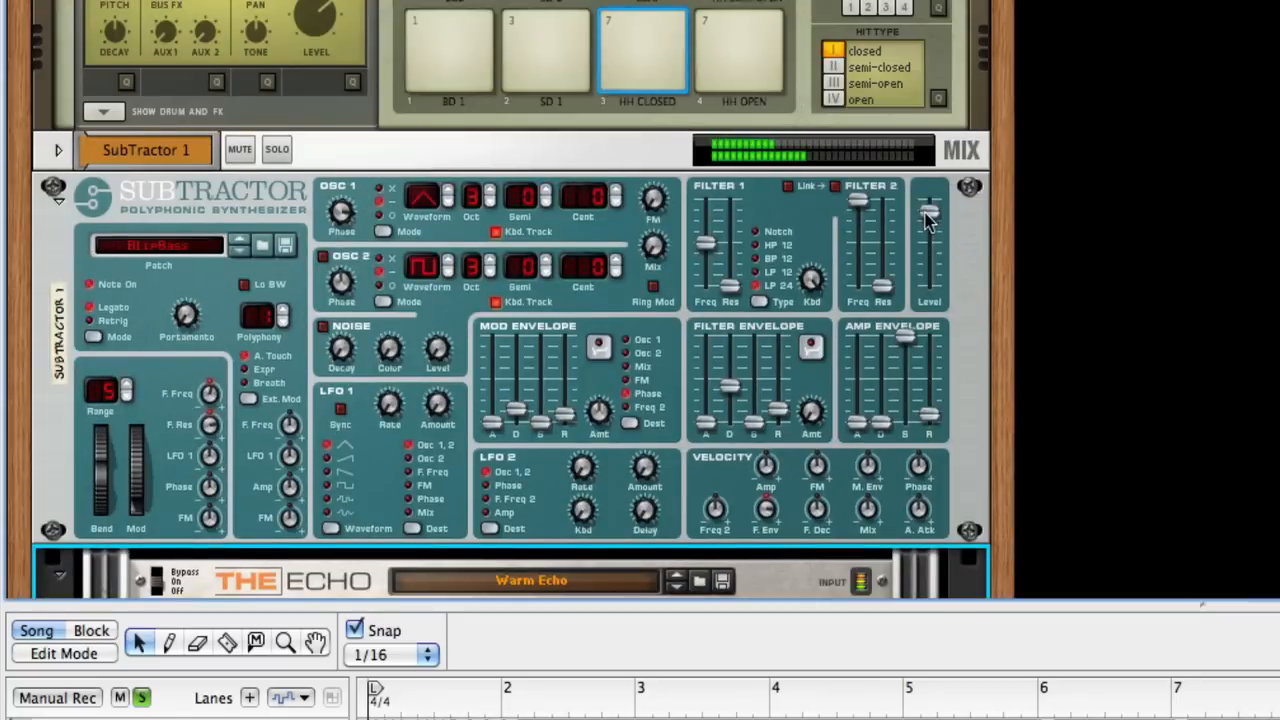
drag(929, 211, 929, 285)
scroll(818, 370, down, 5)
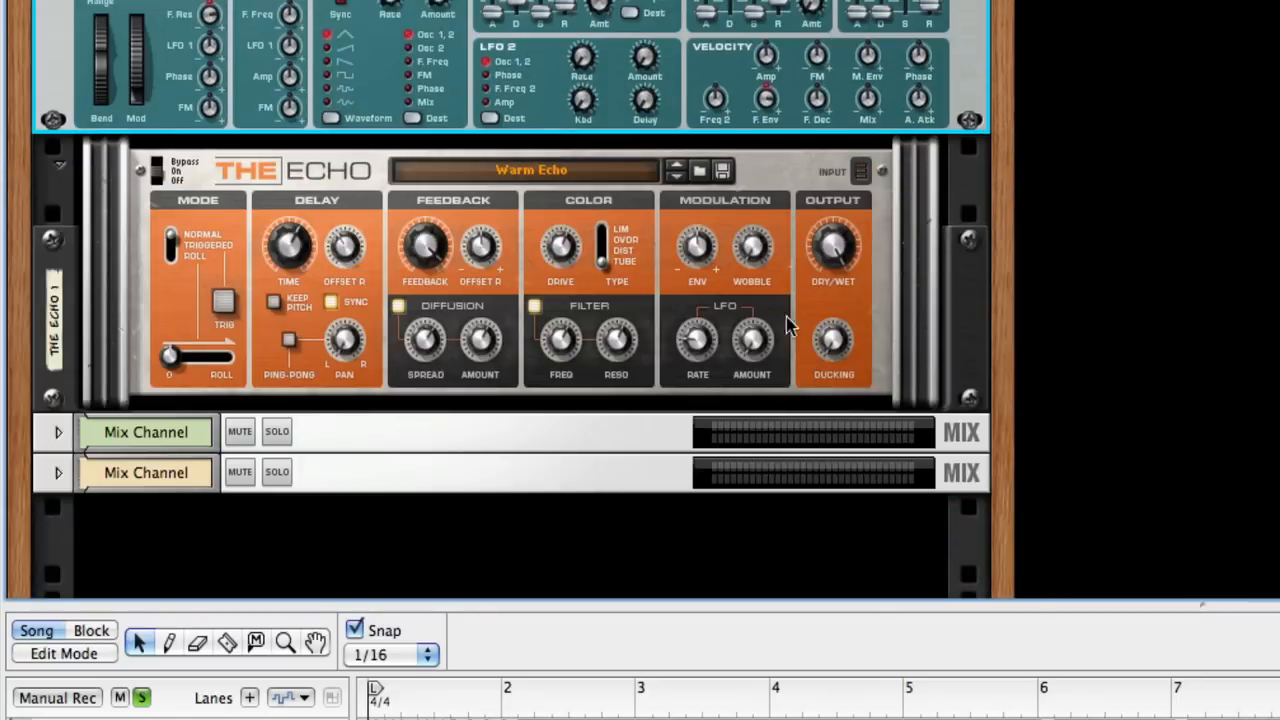
click(422, 258)
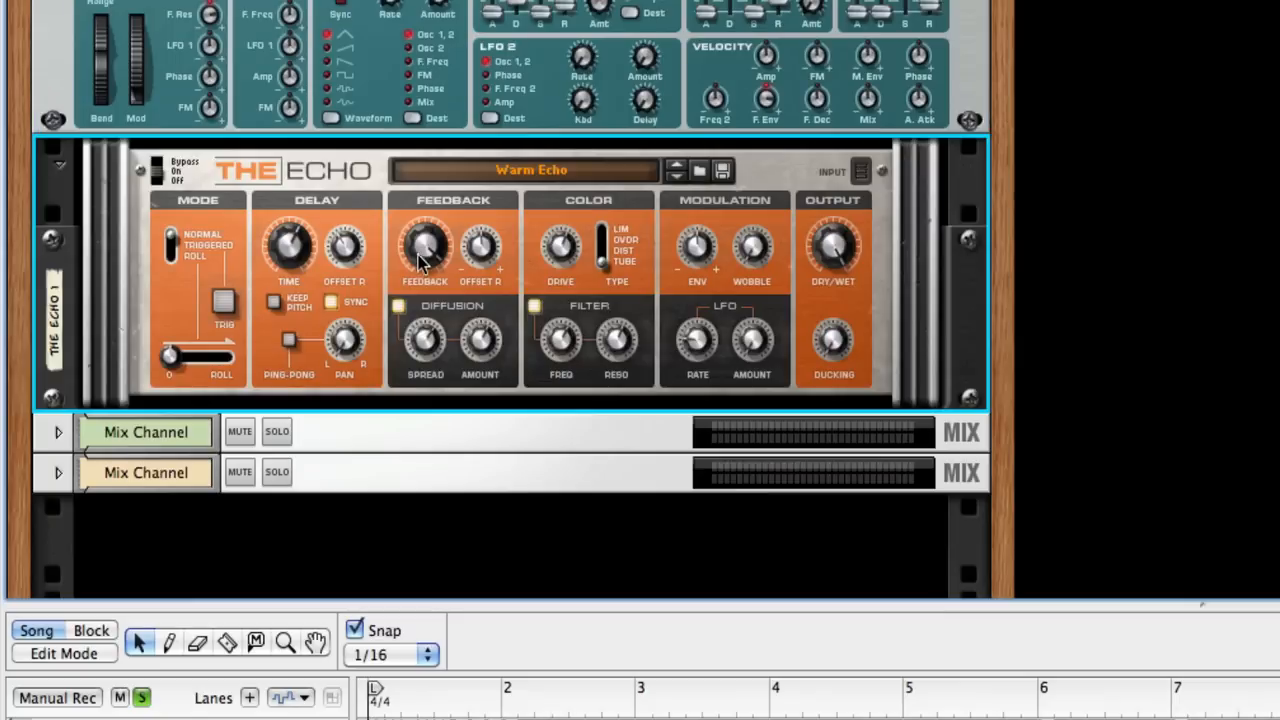
drag(422, 337, 414, 406)
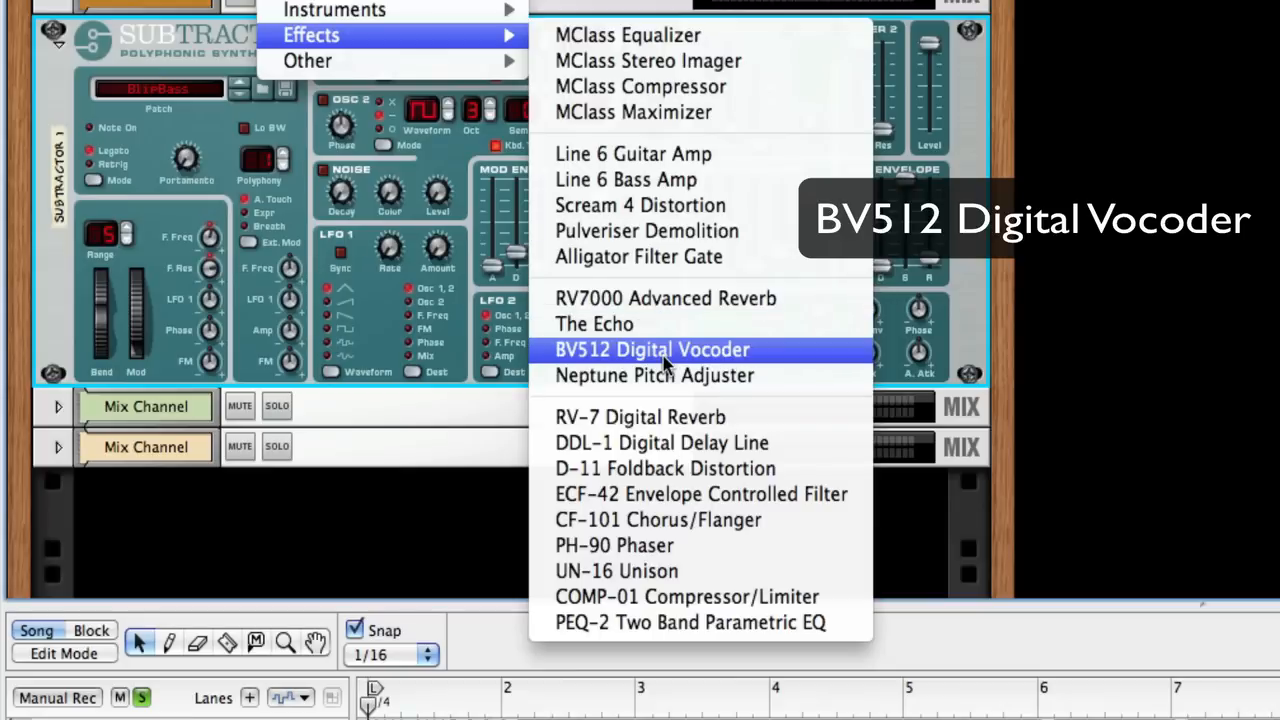
Replace The Echo with a BV512 Digital Vocoder on the SubTractor and play the part from around bar 6.
click(665, 349)
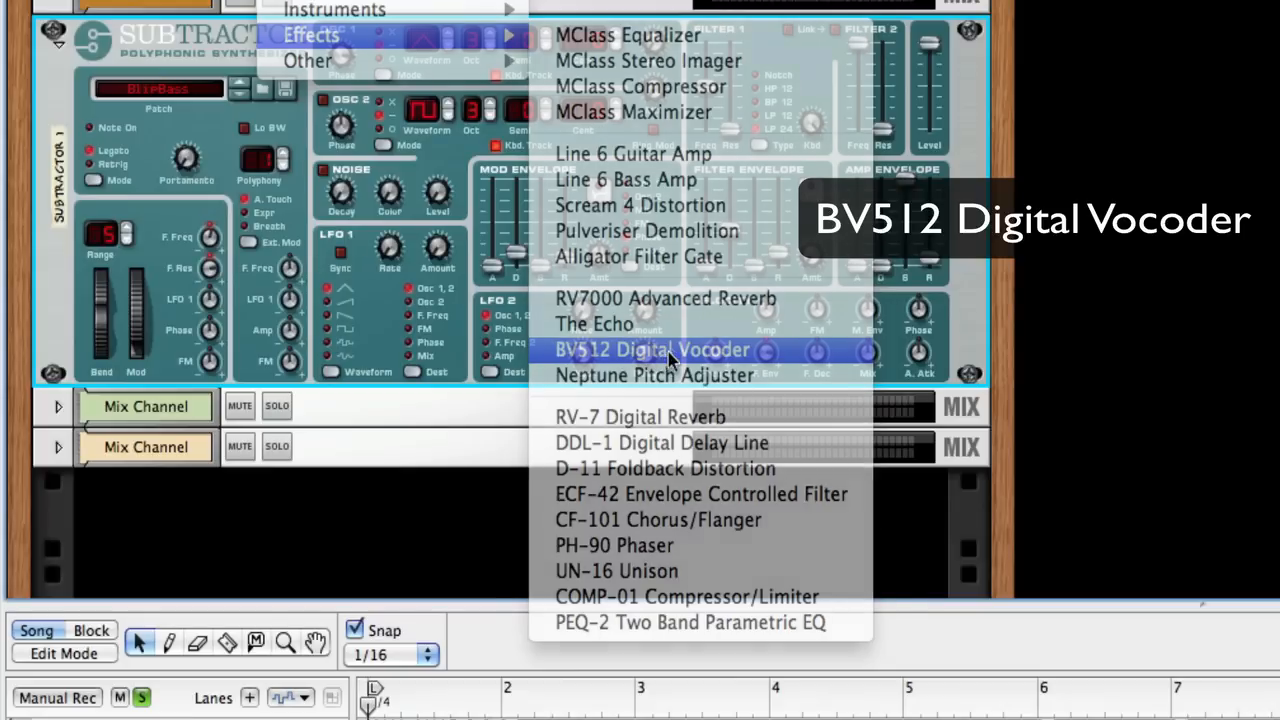
click(1055, 702)
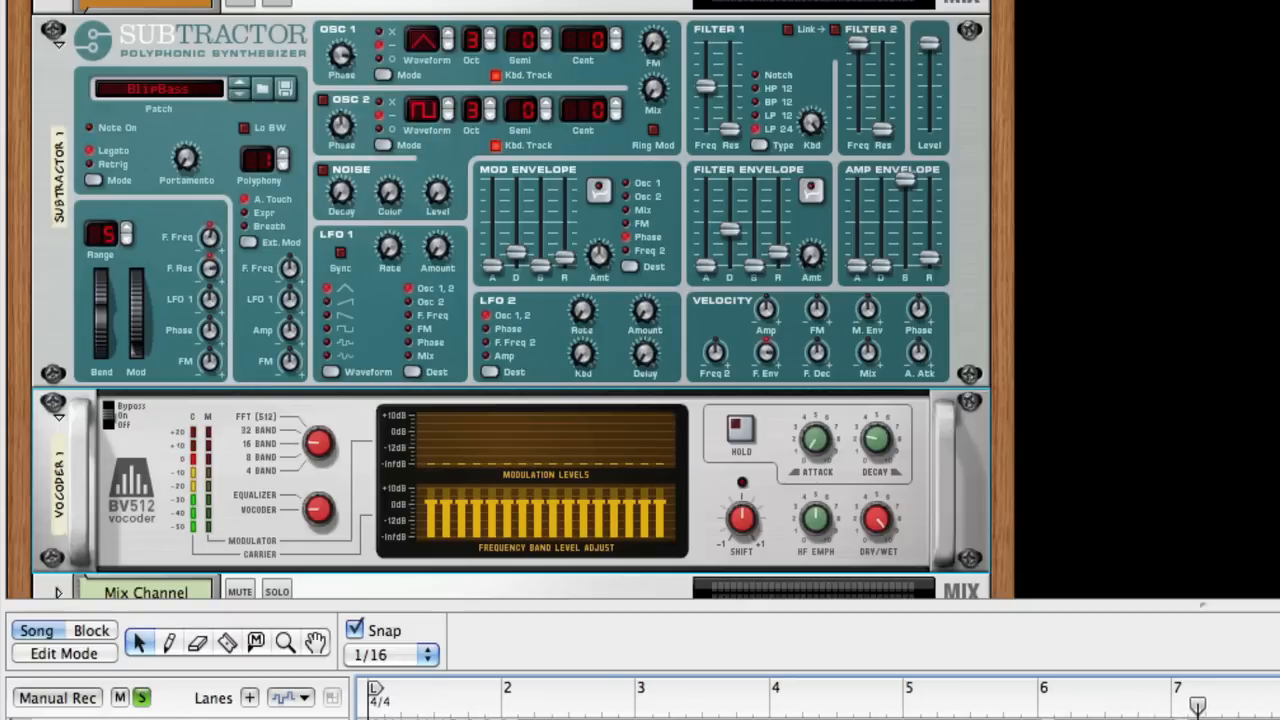
Replace the vocoder with a Neptune Pitch Adjuster and raise its Preserve Expression and Correction Speed during playback from bar 6.
click(975, 478)
click(694, 371)
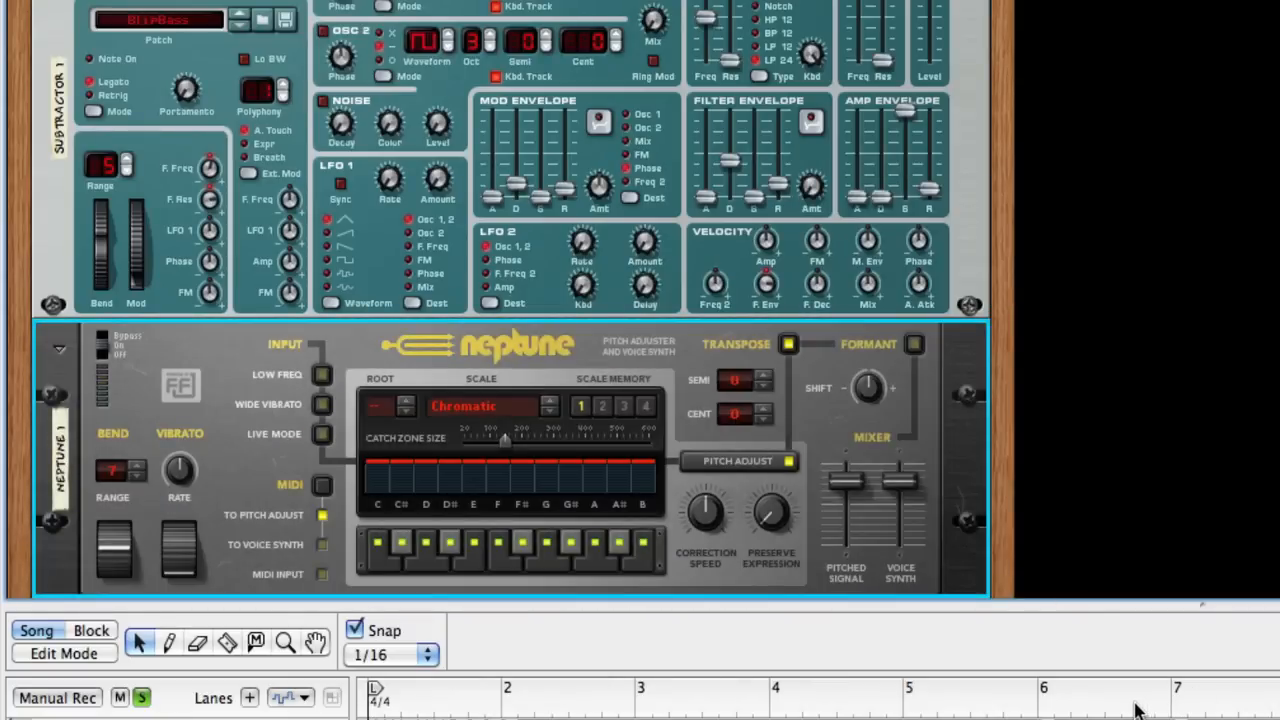
drag(1135, 704, 1078, 709)
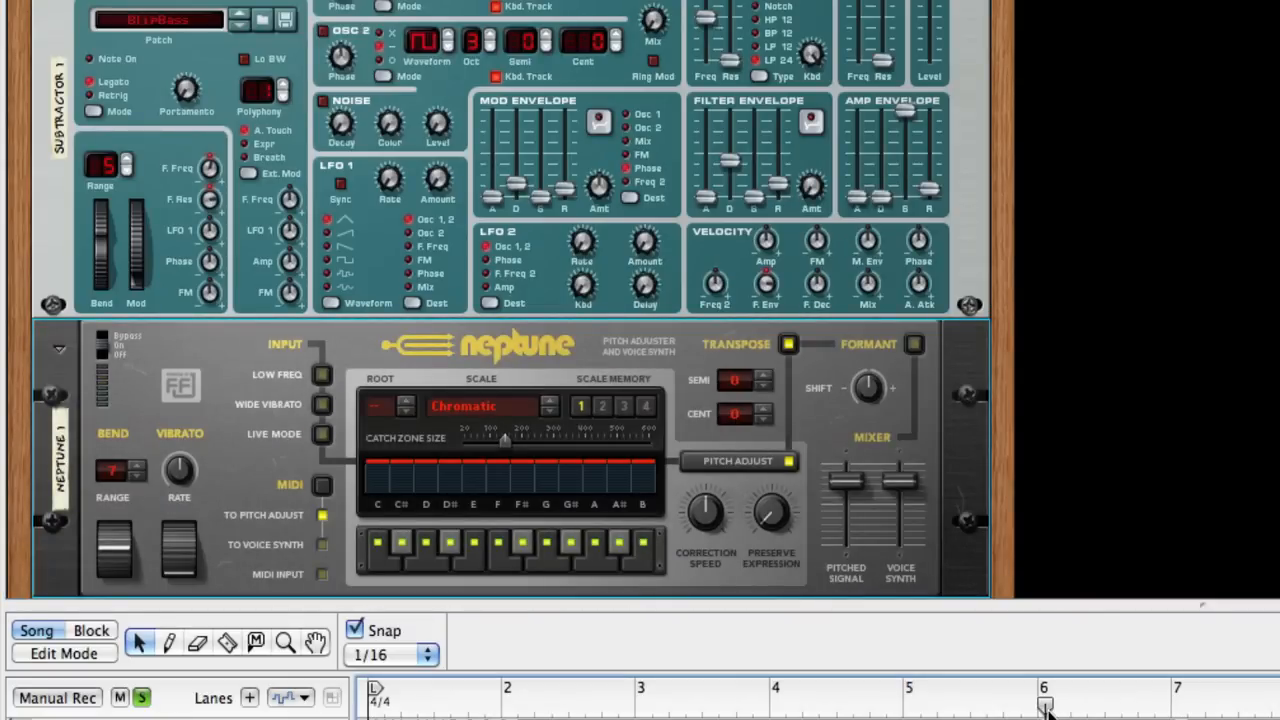
key(space)
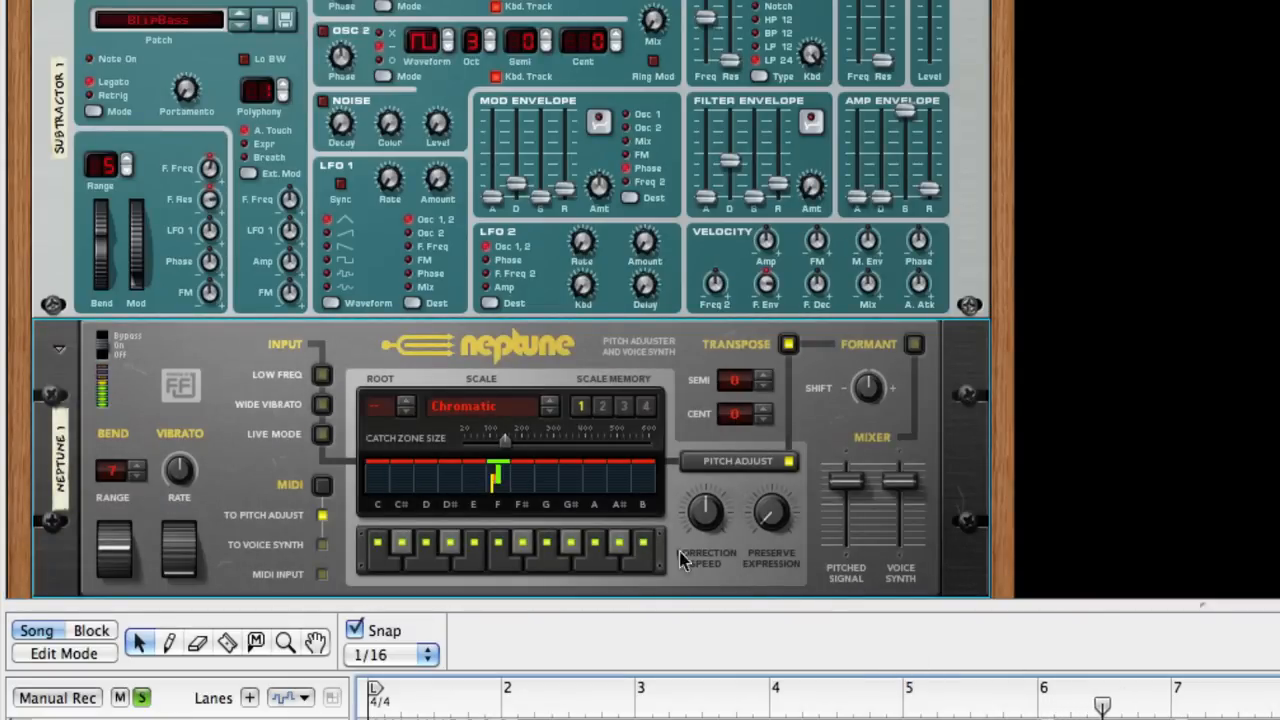
drag(771, 514, 735, 403)
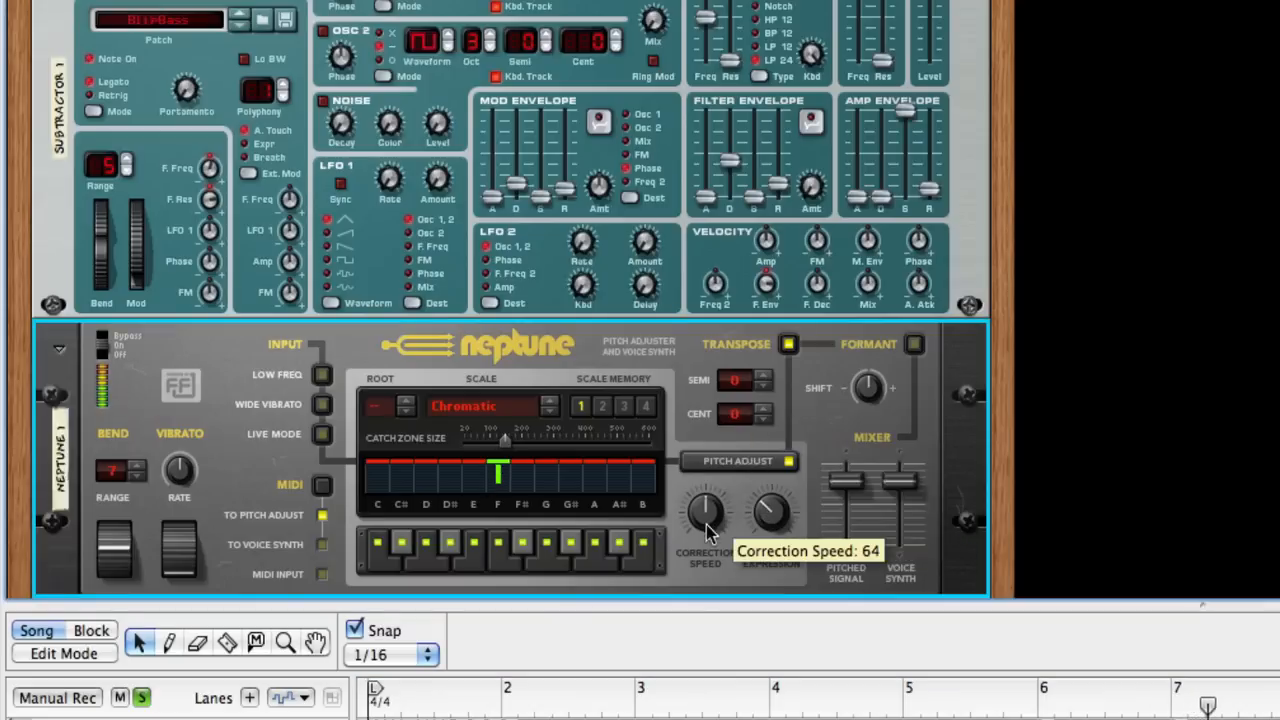
drag(705, 514, 691, 463)
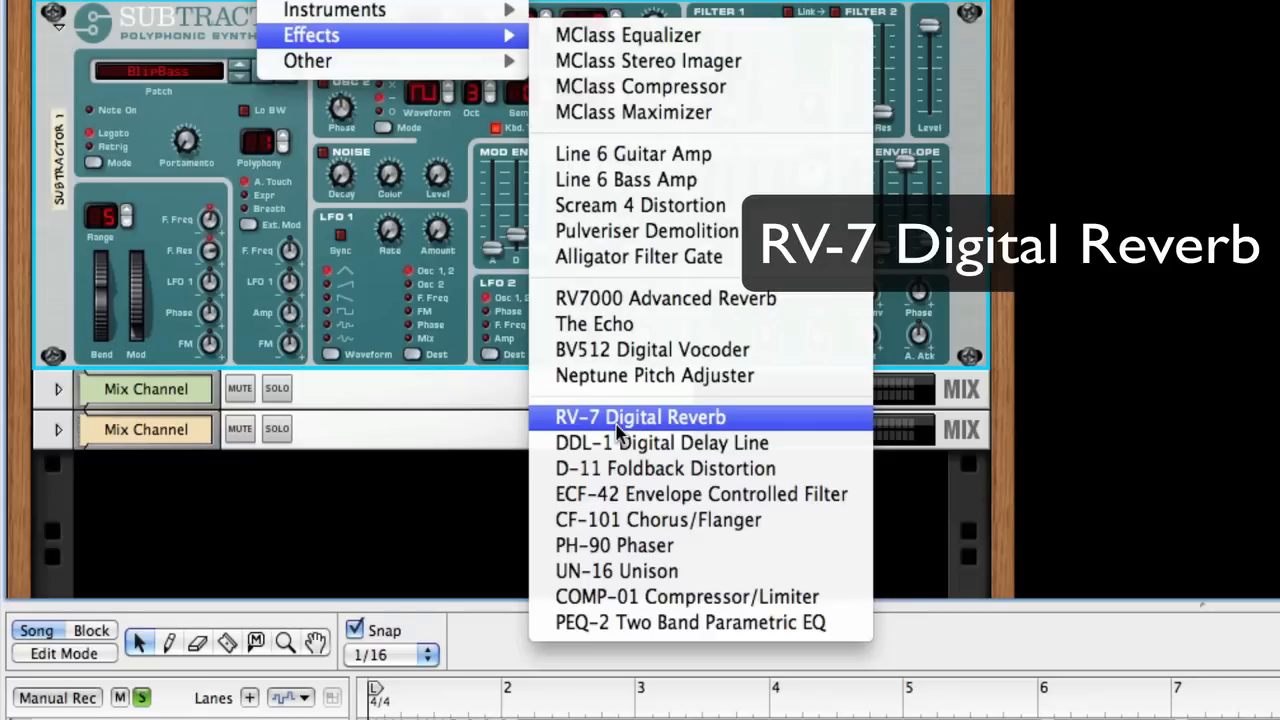
Replace the Neptune with an RV-7 Digital Reverb and chain a DDL-1 Digital Delay Line after it.
click(628, 417)
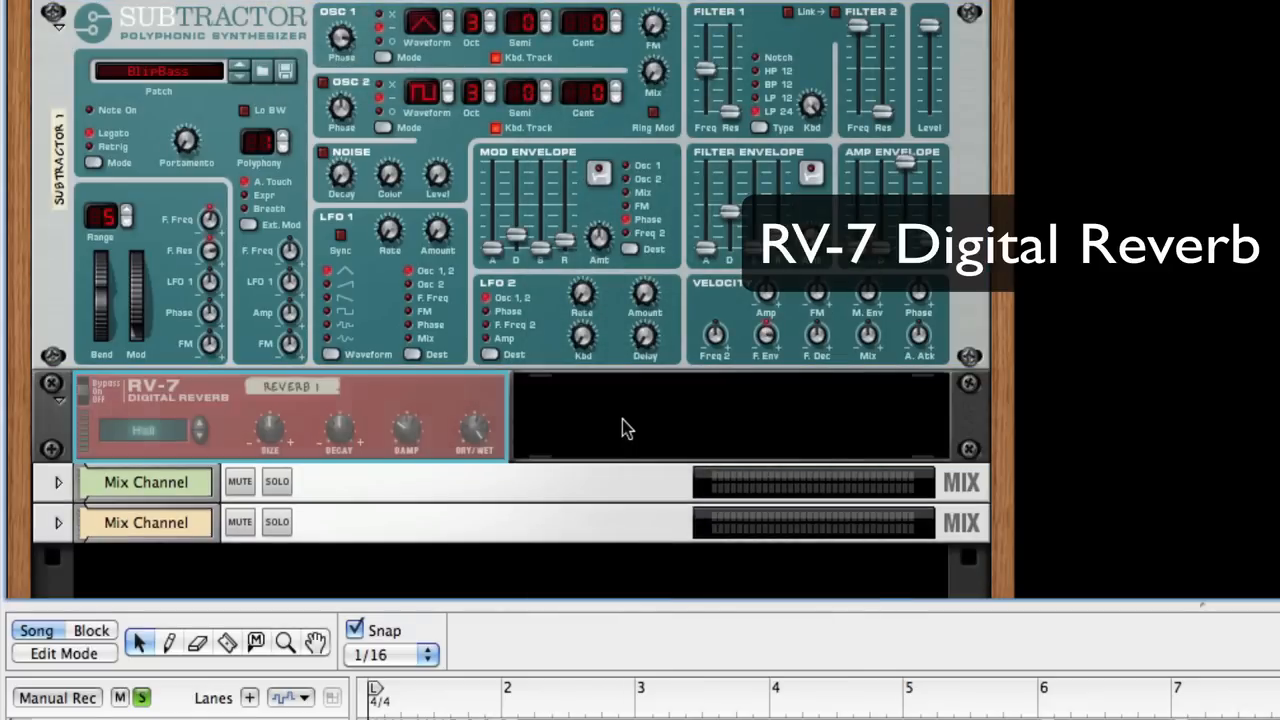
click(295, 0)
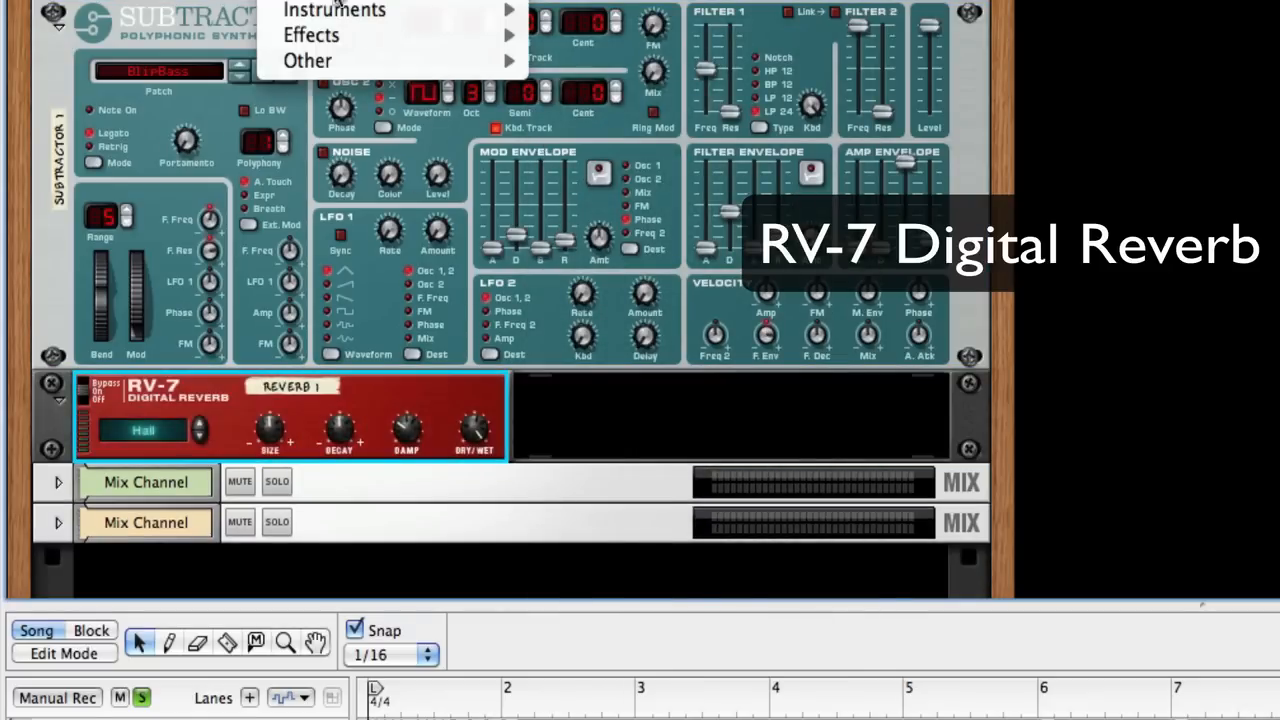
mouse_move(385, 38)
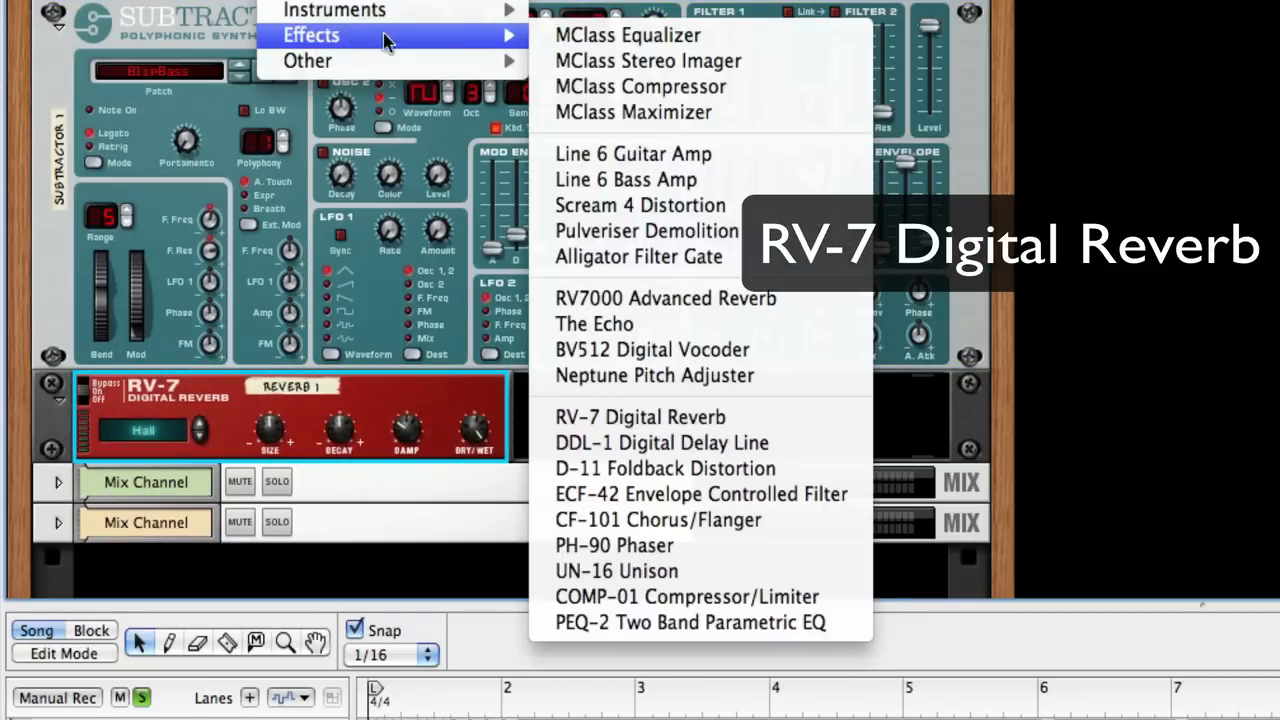
click(673, 443)
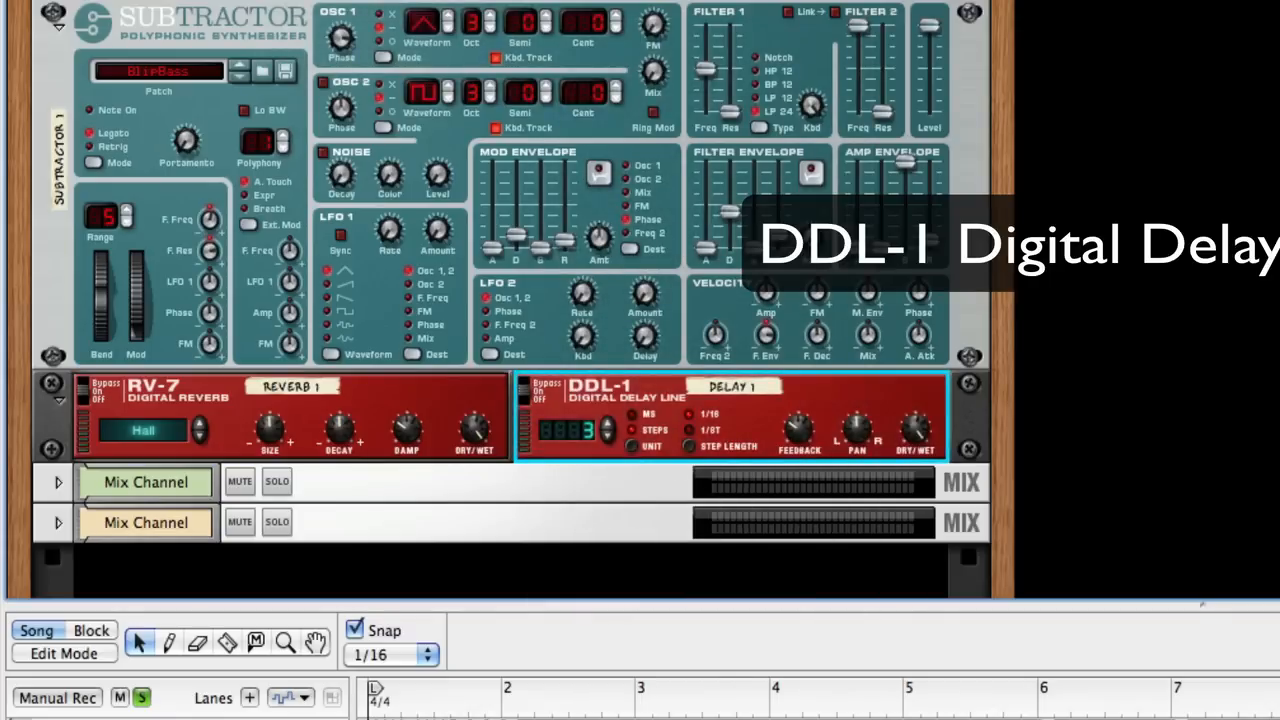
Extend the effect chain with a D-11 Foldback Distortion and an ECF-42 Envelope Controlled Filter.
mouse_move(331, 46)
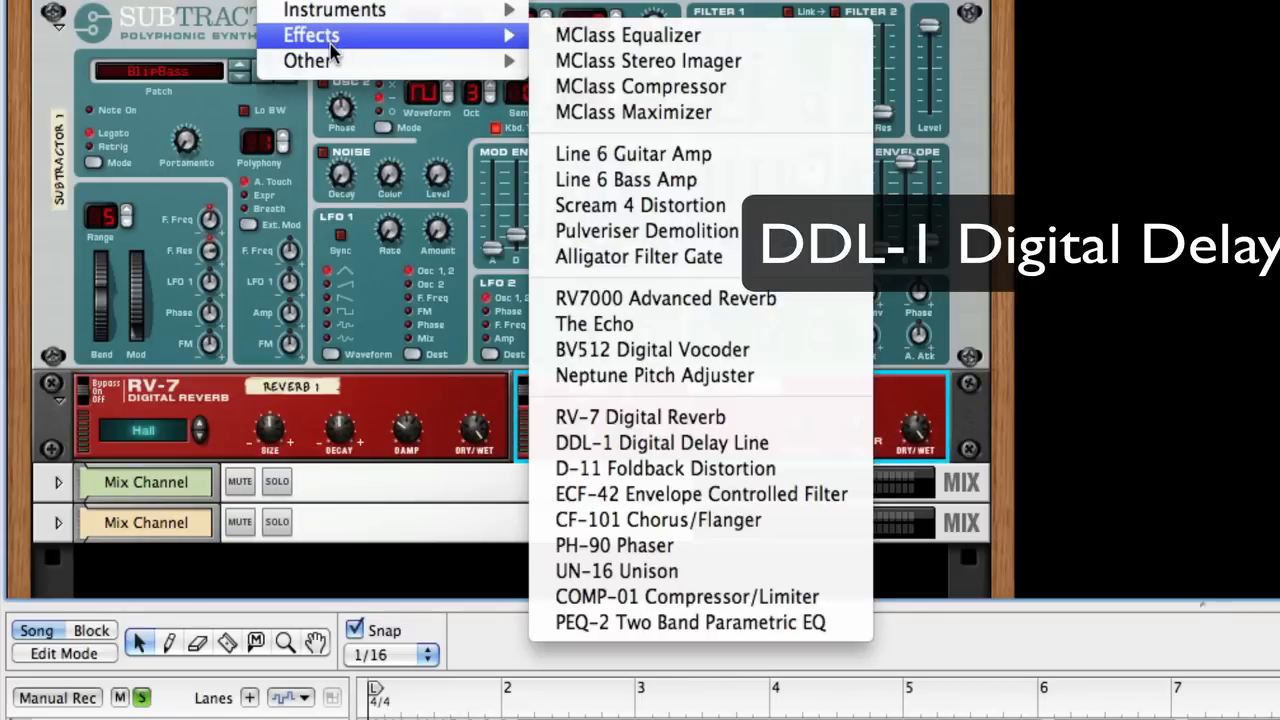
click(668, 468)
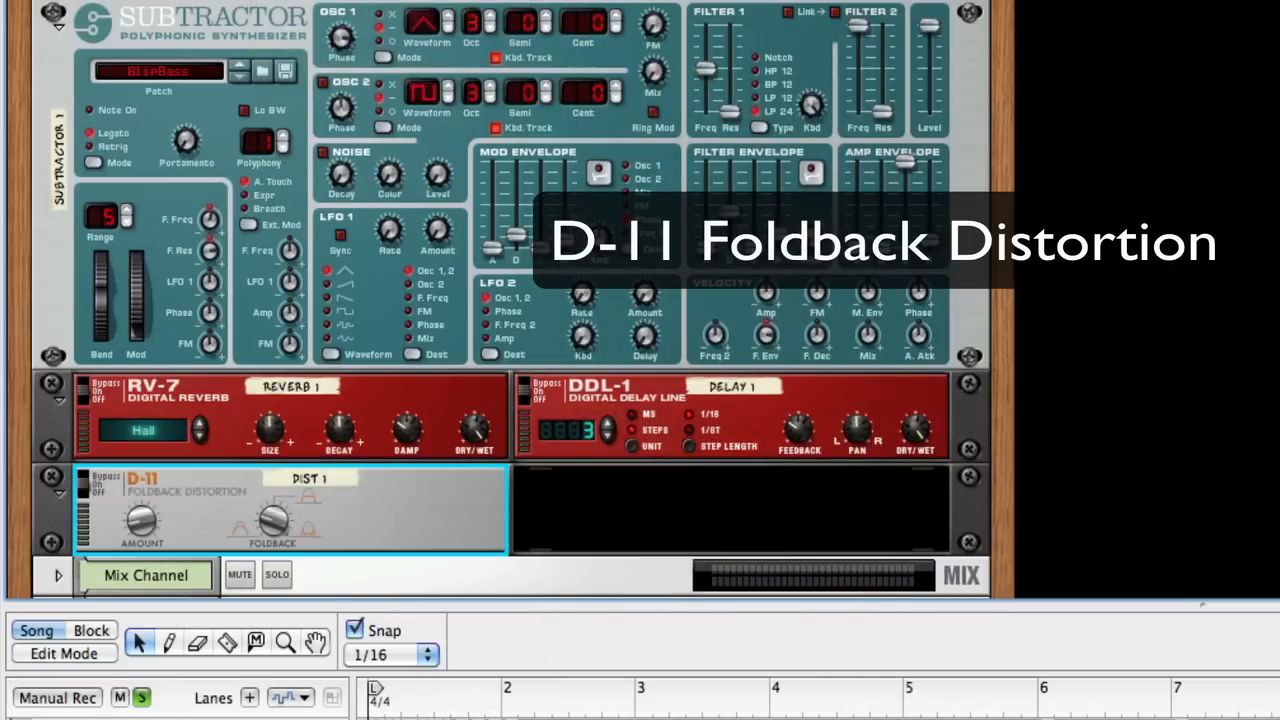
click(338, 6)
mouse_move(352, 38)
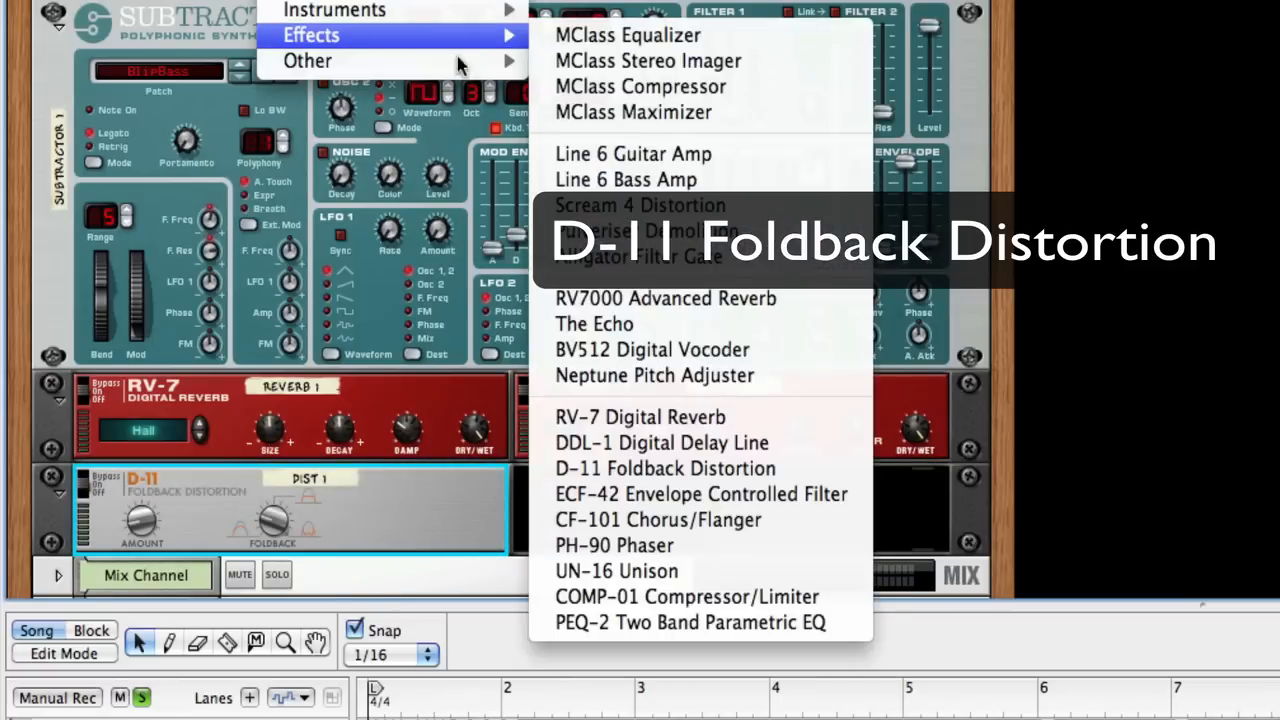
click(630, 494)
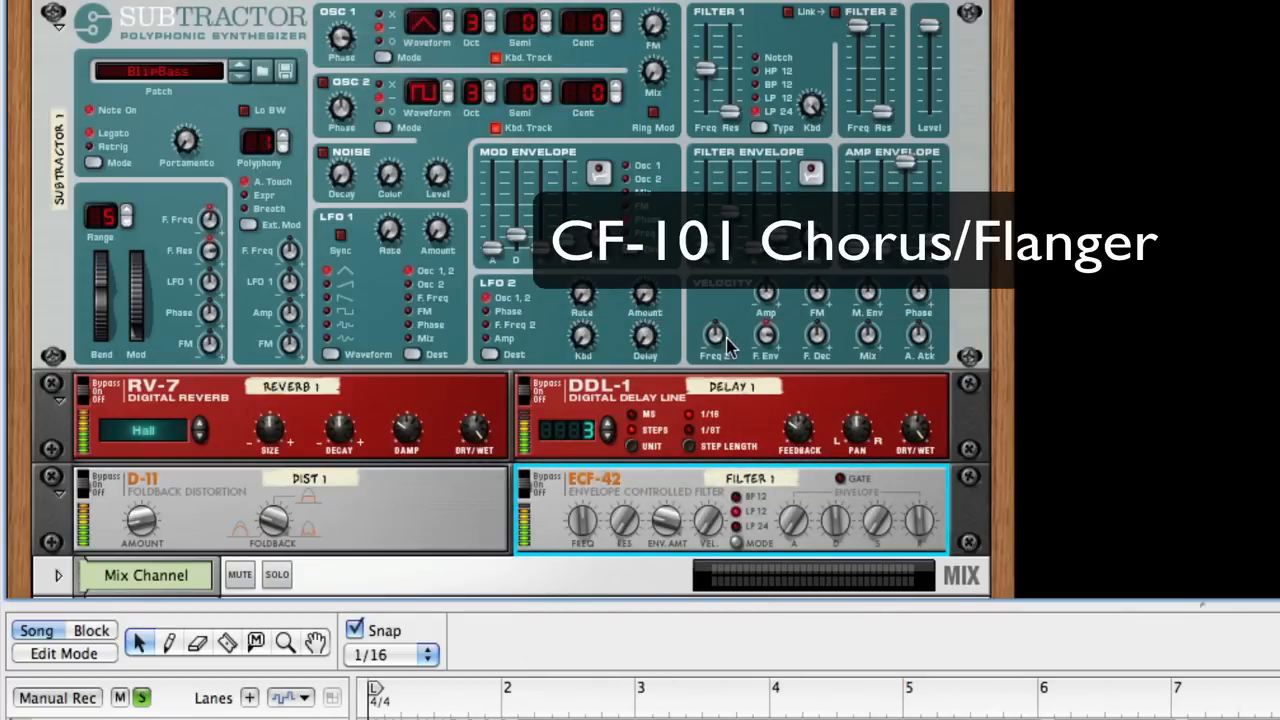
Replace the chained effects with a CF-101 Chorus/Flanger and toggle its bypass to compare the sound.
key(Tab)
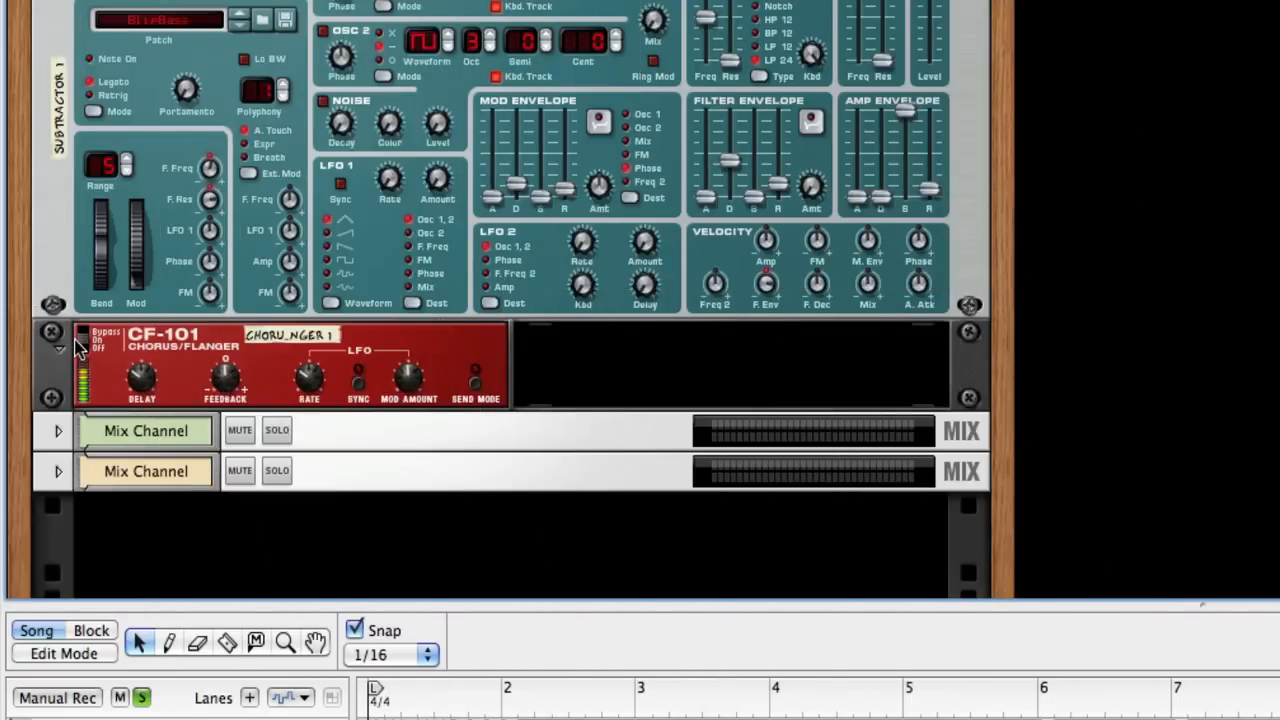
click(80, 345)
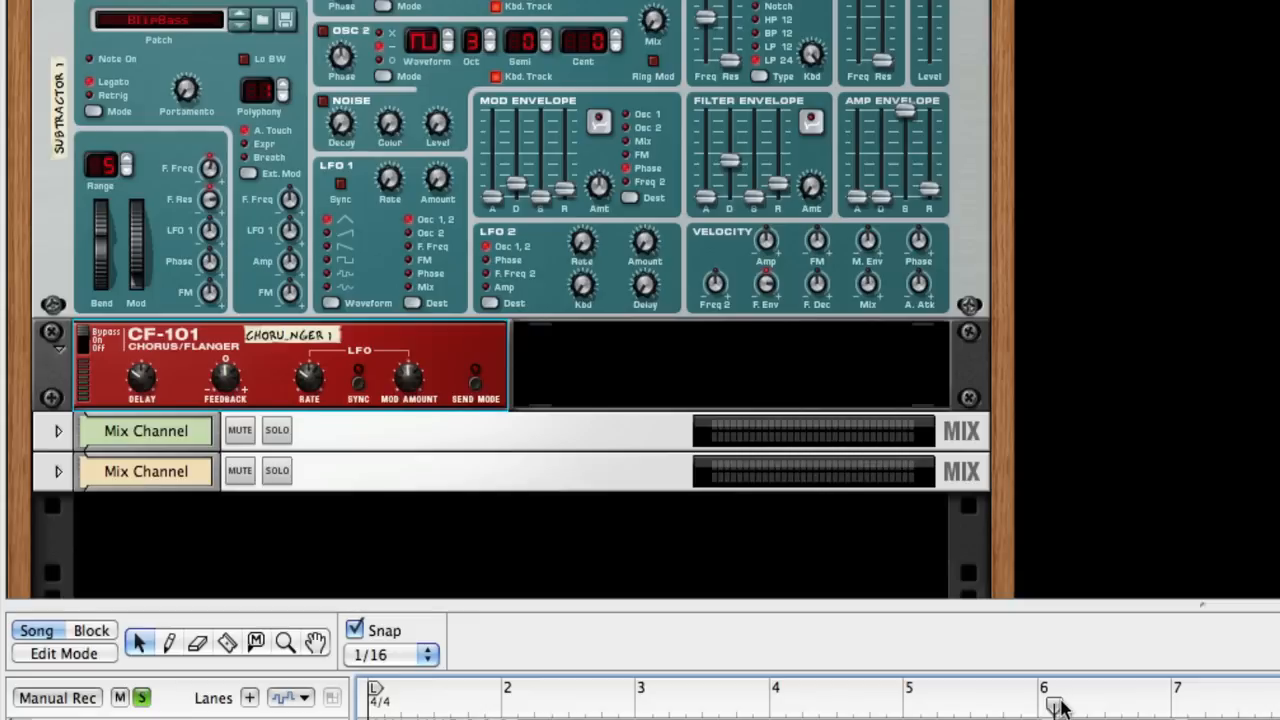
click(85, 338)
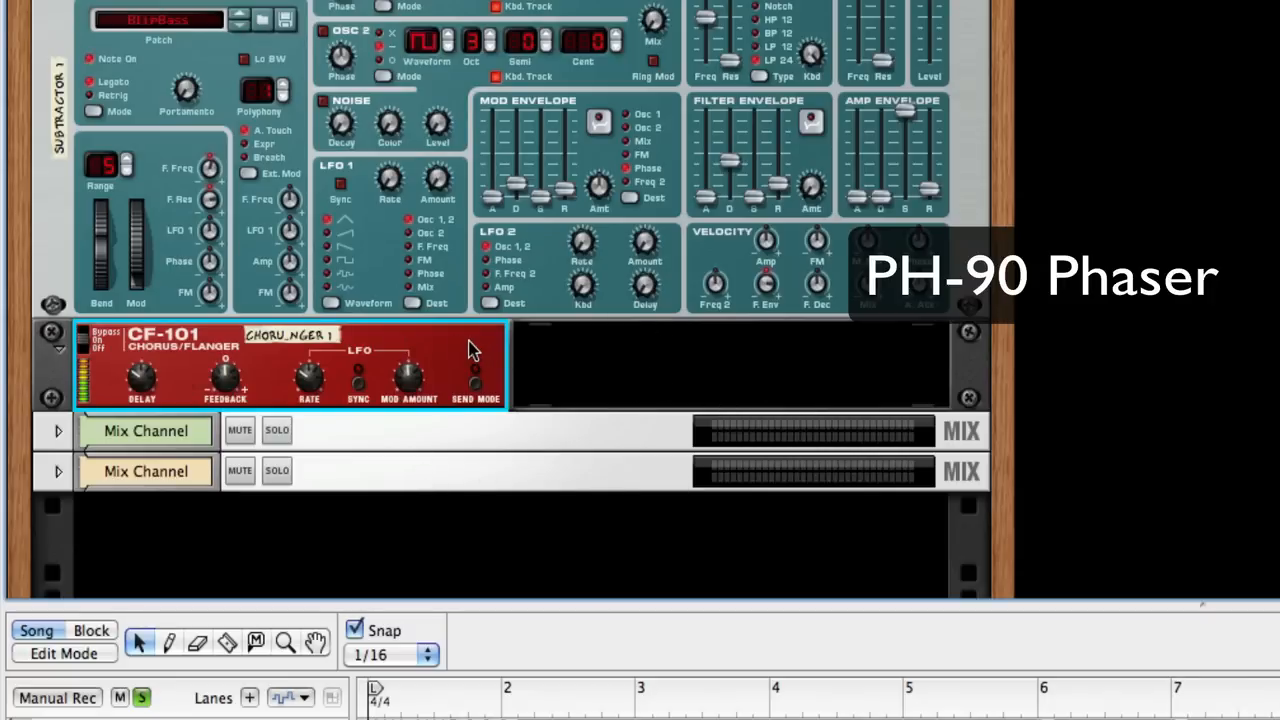
Replace the CF-101 with a PH-90 Phaser for auditioning, and follow it with a COMP-01 Compressor/Limiter in its place.
right_click(472, 350)
click(689, 563)
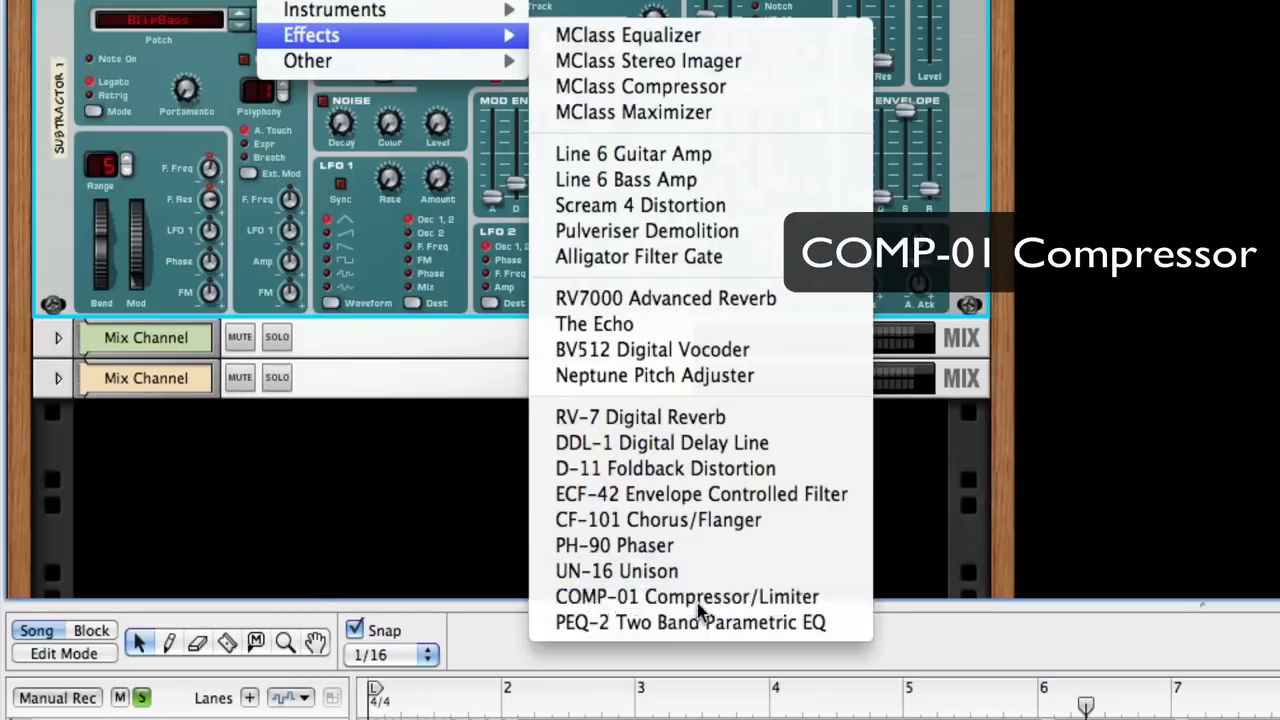
click(698, 596)
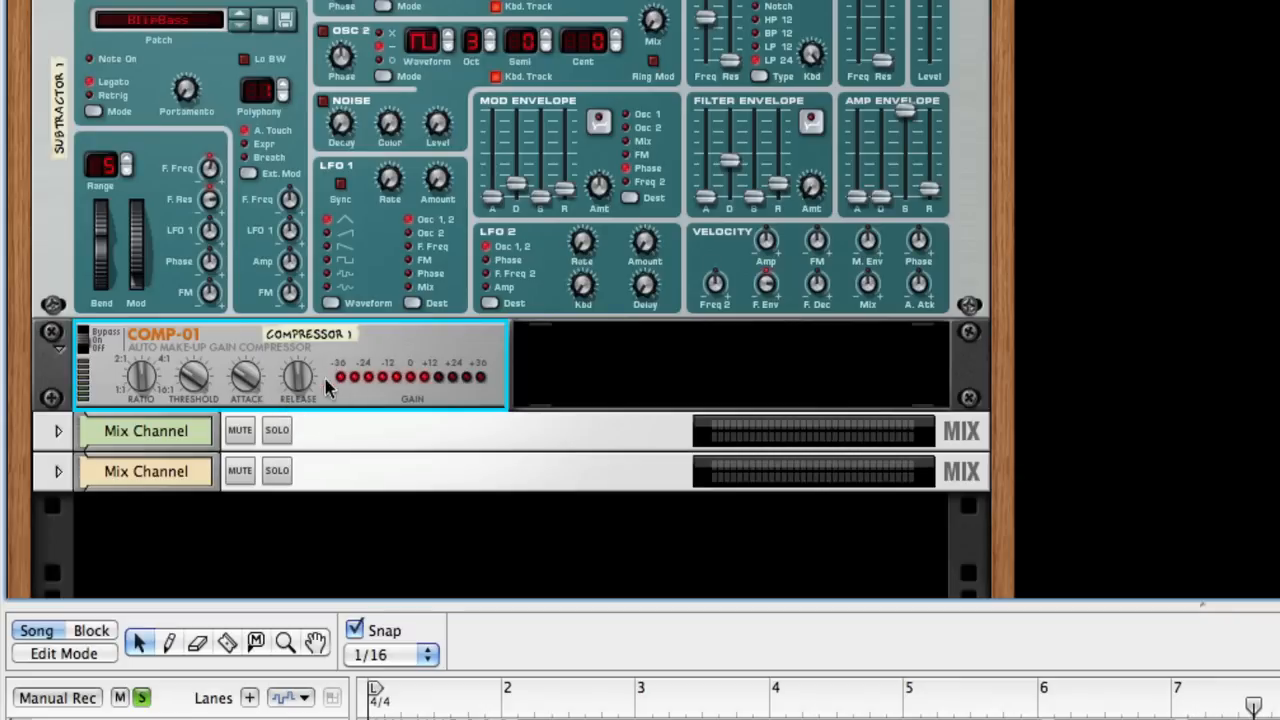
Replace the COMP-01 with a PEQ-2 Two Band Parametric EQ on the SubTractor.
right_click(400, 370)
mouse_move(330, 34)
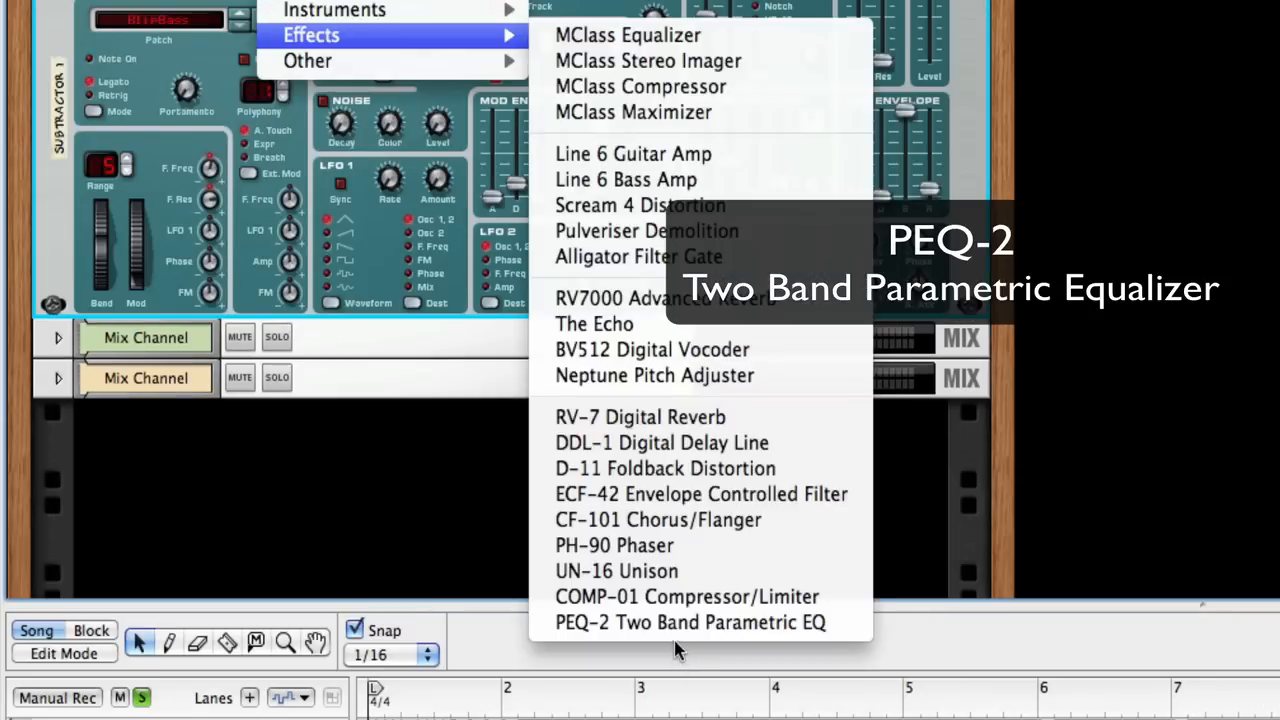
click(689, 626)
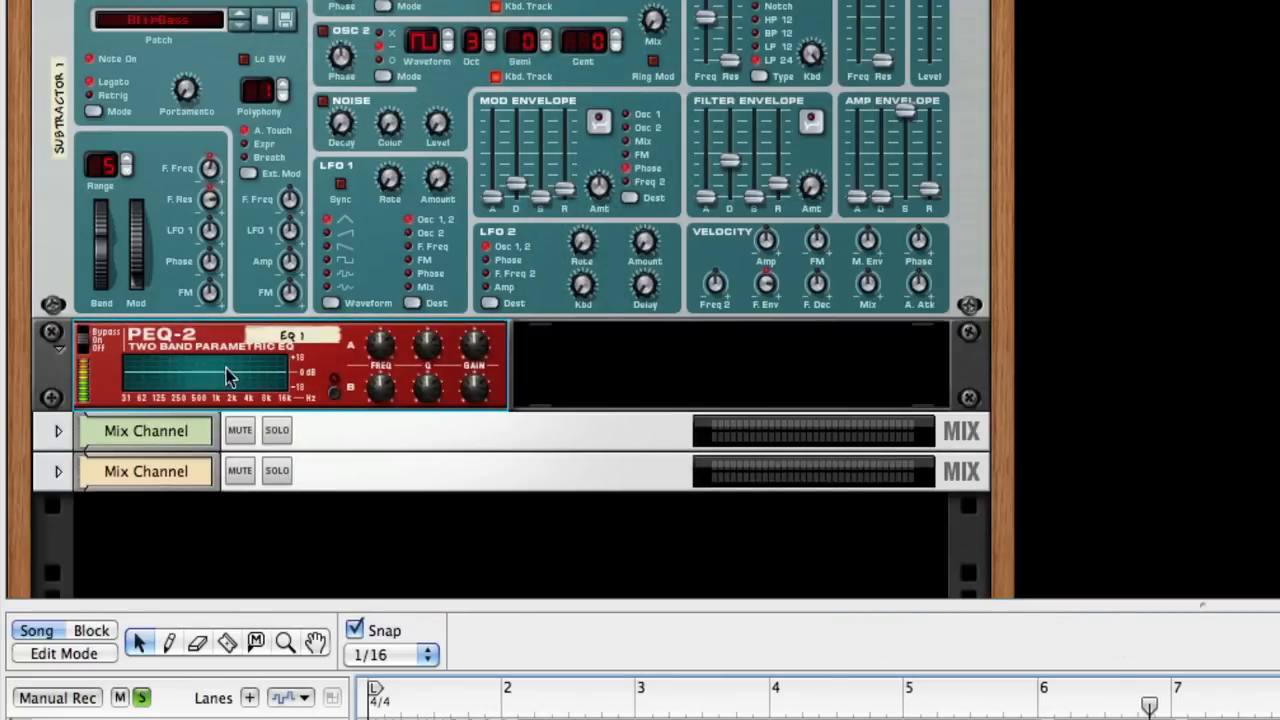
Adjust the Q of the PEQ-2's Filter A and lower its gain to carve a dip in the curve.
drag(430, 400, 430, 409)
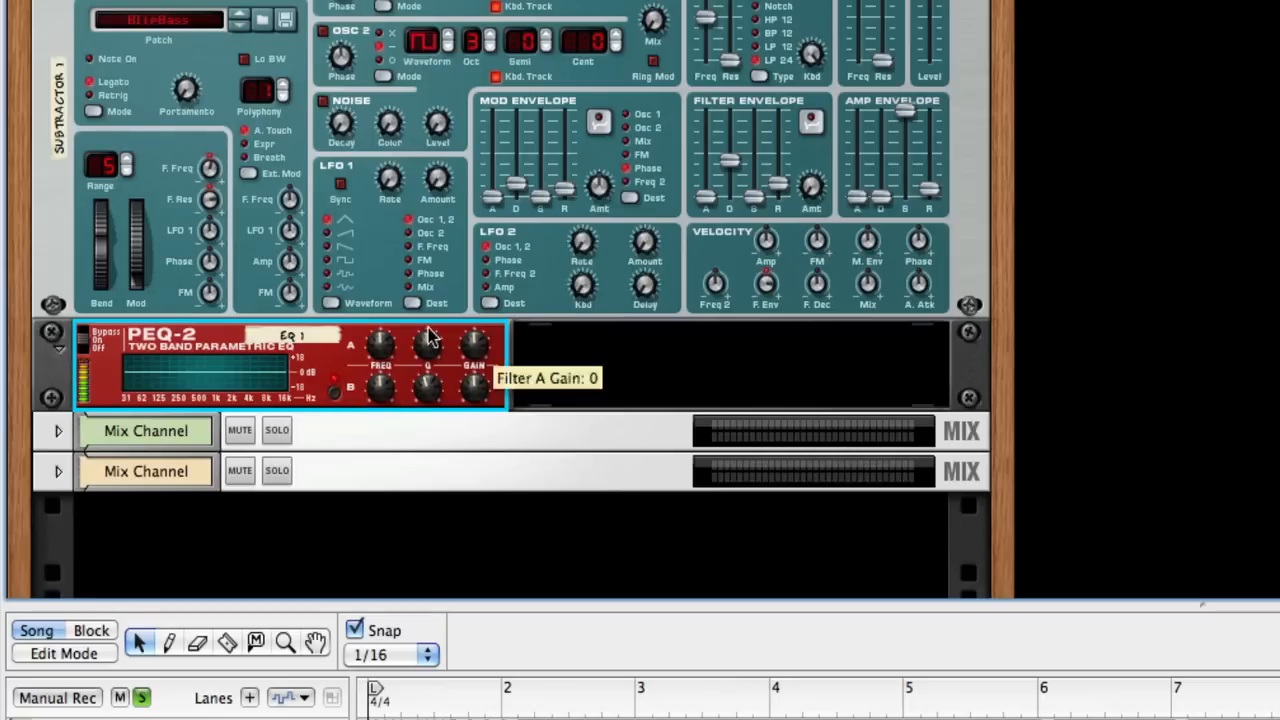
drag(430, 352, 374, 409)
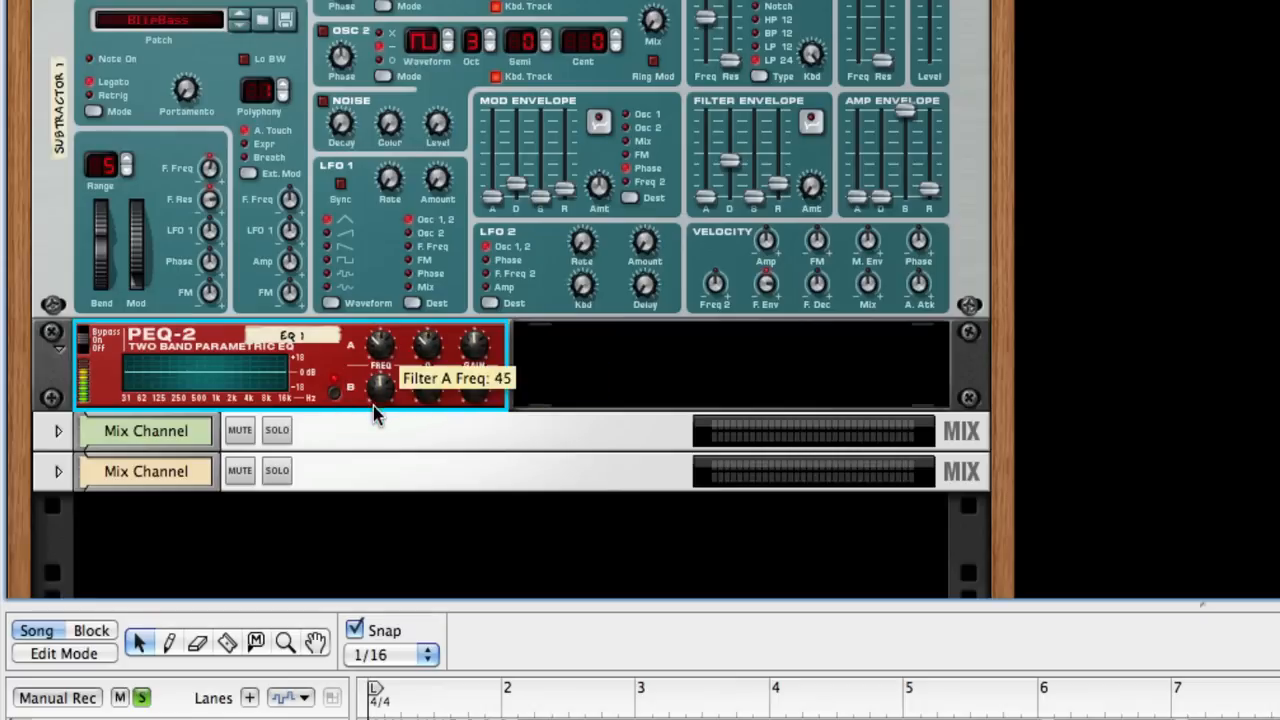
drag(475, 345, 429, 492)
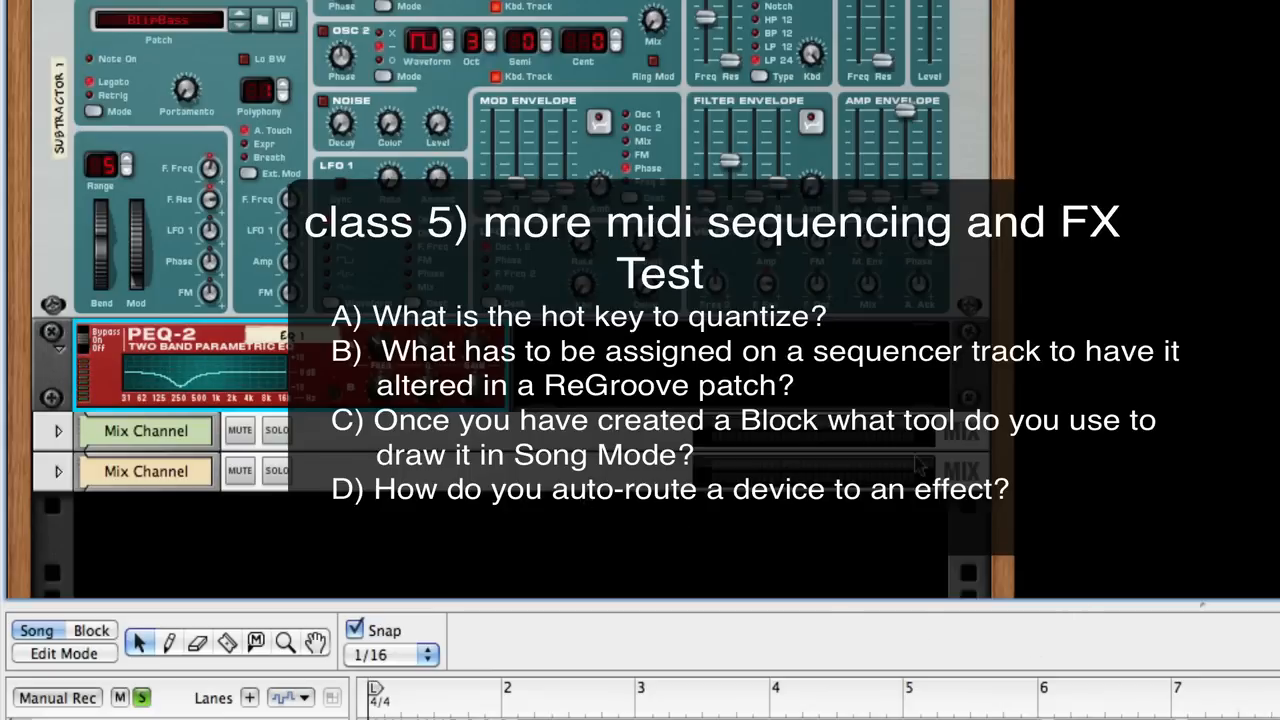